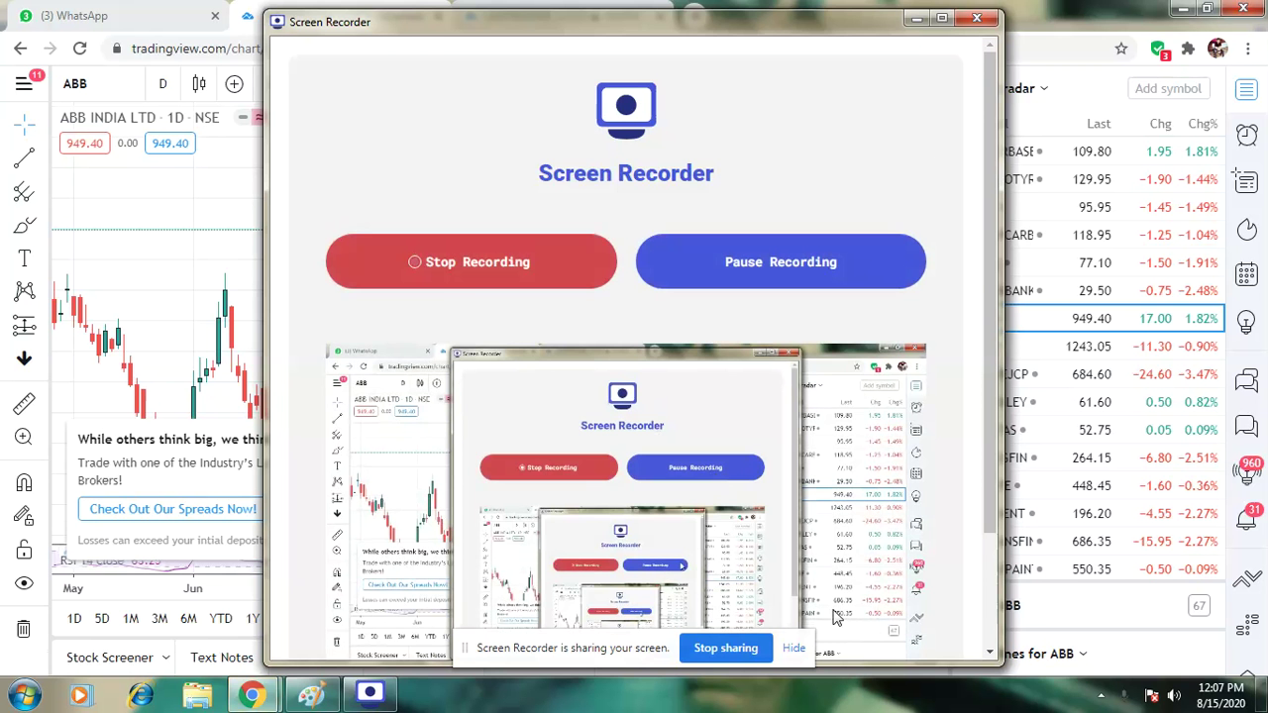
# Move the recorder off the ABB daily chart and bring up the blank 1612 × 895px Paint canvas
pyautogui.click(916, 20)
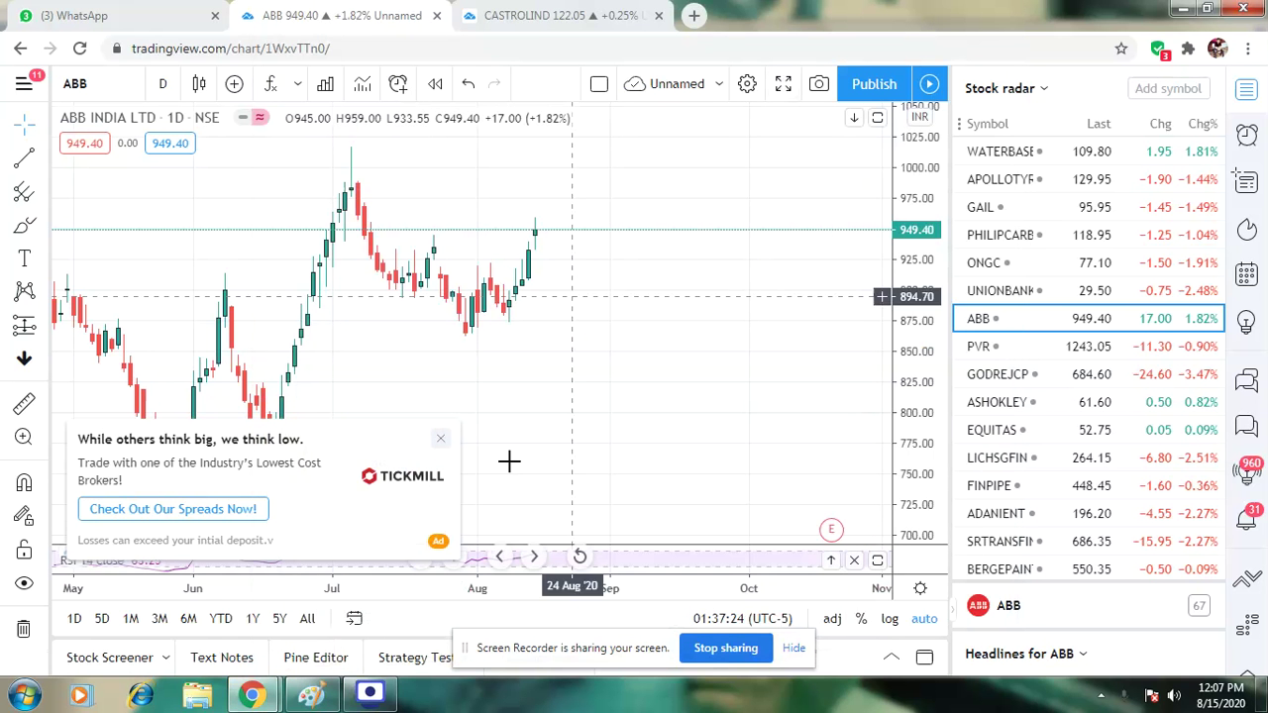
pyautogui.click(311, 694)
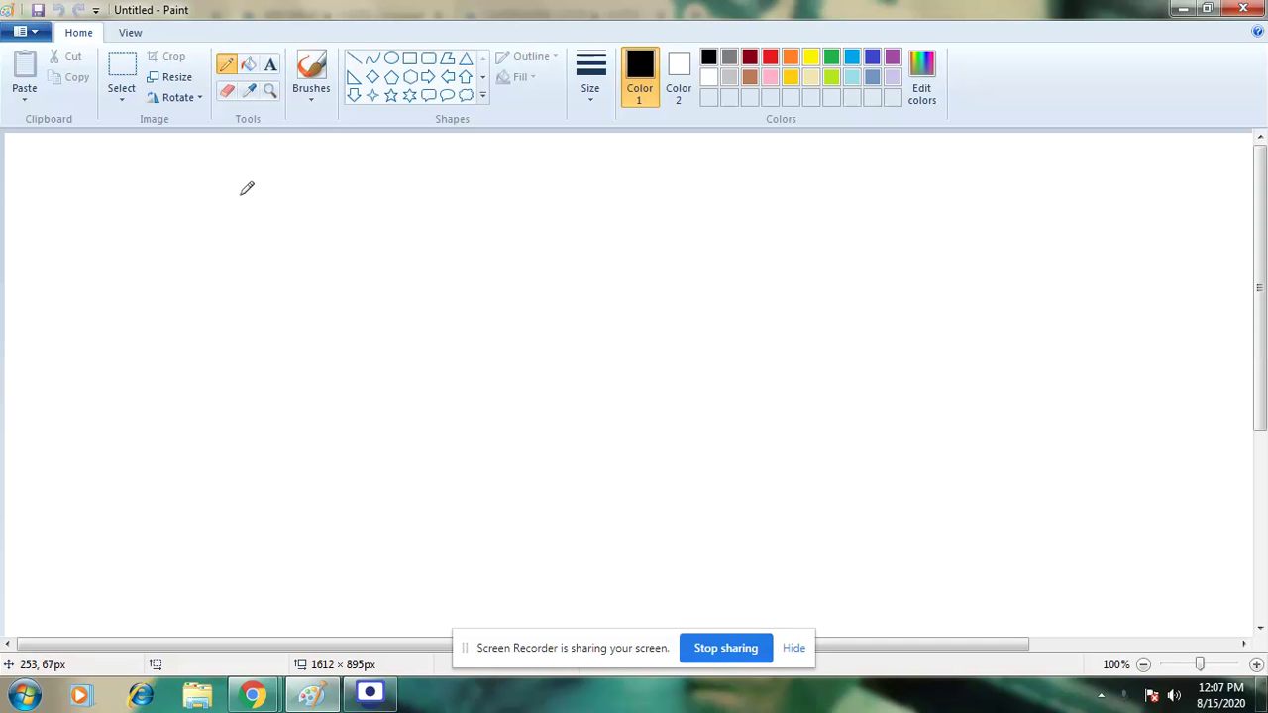
# In black pencil, write a heading at the top and draw the rising side of a peak-shaped price curve
pyautogui.moveTo(205, 230)
pyautogui.mouseDown()
pyautogui.moveTo(196, 194)
pyautogui.moveTo(222, 230)
pyautogui.mouseUp()
pyautogui.moveTo(244, 176)
pyautogui.mouseDown()
pyautogui.moveTo(244, 241)
pyautogui.moveTo(395, 210)
pyautogui.moveTo(392, 229)
pyautogui.mouseUp()
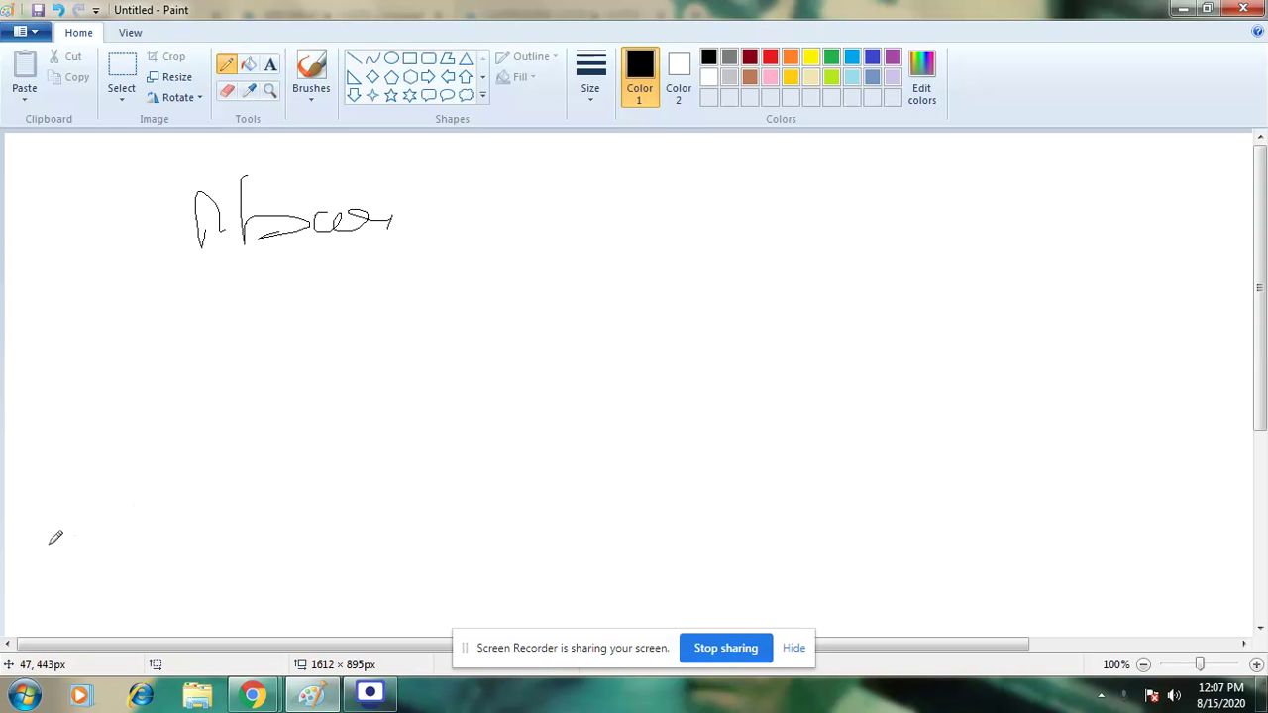
pyautogui.moveTo(48, 544)
pyautogui.mouseDown()
pyautogui.moveTo(93, 512)
pyautogui.moveTo(228, 325)
pyautogui.moveTo(309, 525)
pyautogui.moveTo(358, 540)
pyautogui.moveTo(371, 430)
pyautogui.mouseUp()
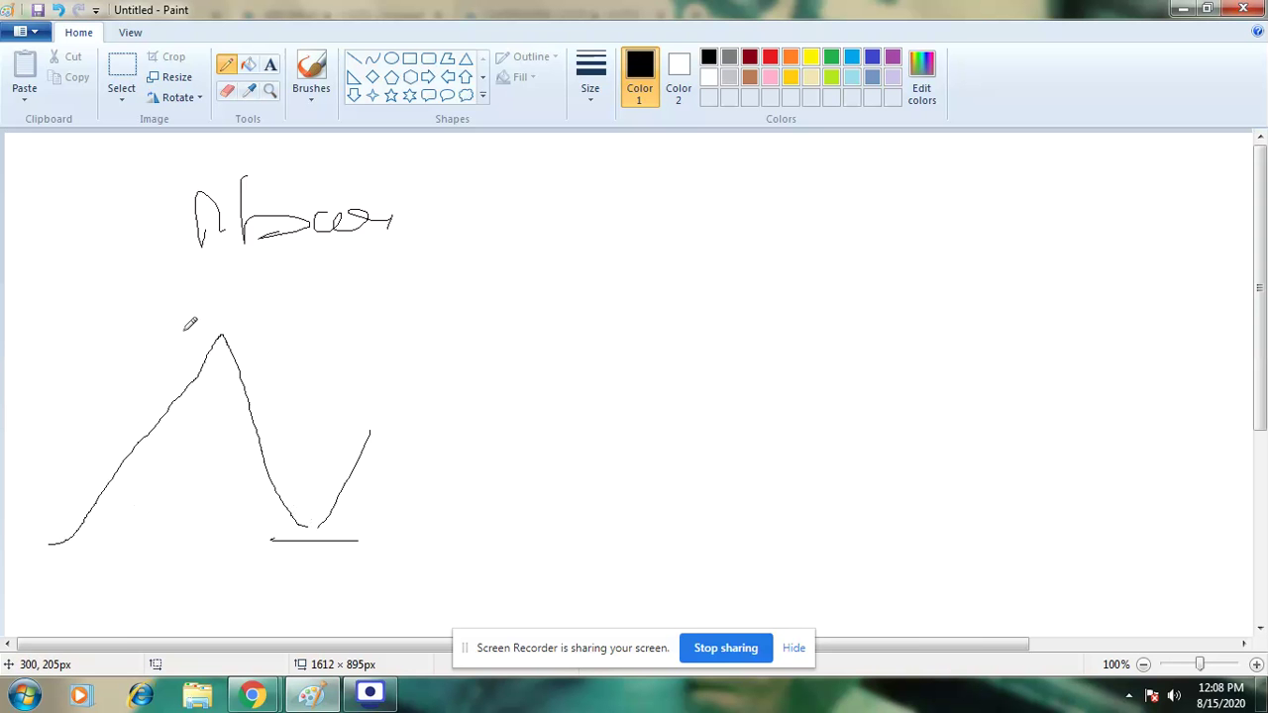
# Handwrite the 'dmd / supply' note and a 'Volume' label, then loop the note with an arrow
pyautogui.moveTo(401, 291)
pyautogui.mouseDown()
pyautogui.moveTo(403, 275)
pyautogui.moveTo(448, 291)
pyautogui.moveTo(485, 280)
pyautogui.mouseUp()
pyautogui.moveTo(515, 327)
pyautogui.mouseDown()
pyautogui.moveTo(543, 263)
pyautogui.moveTo(593, 300)
pyautogui.moveTo(606, 335)
pyautogui.moveTo(636, 289)
pyautogui.moveTo(672, 291)
pyautogui.moveTo(706, 265)
pyautogui.mouseUp()
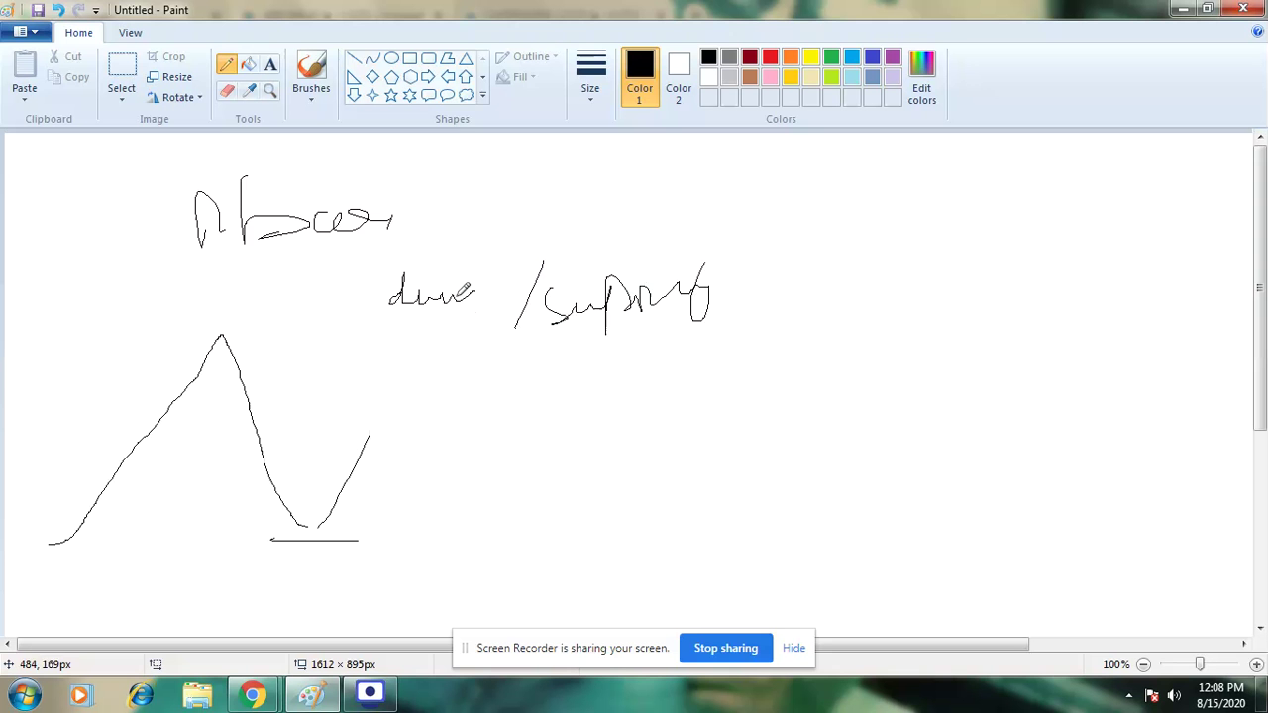
pyautogui.moveTo(465, 294)
pyautogui.mouseDown()
pyautogui.moveTo(515, 245)
pyautogui.moveTo(540, 265)
pyautogui.mouseUp()
pyautogui.moveTo(558, 204)
pyautogui.mouseDown()
pyautogui.moveTo(564, 233)
pyautogui.moveTo(577, 201)
pyautogui.moveTo(612, 231)
pyautogui.moveTo(688, 199)
pyautogui.moveTo(763, 205)
pyautogui.mouseUp()
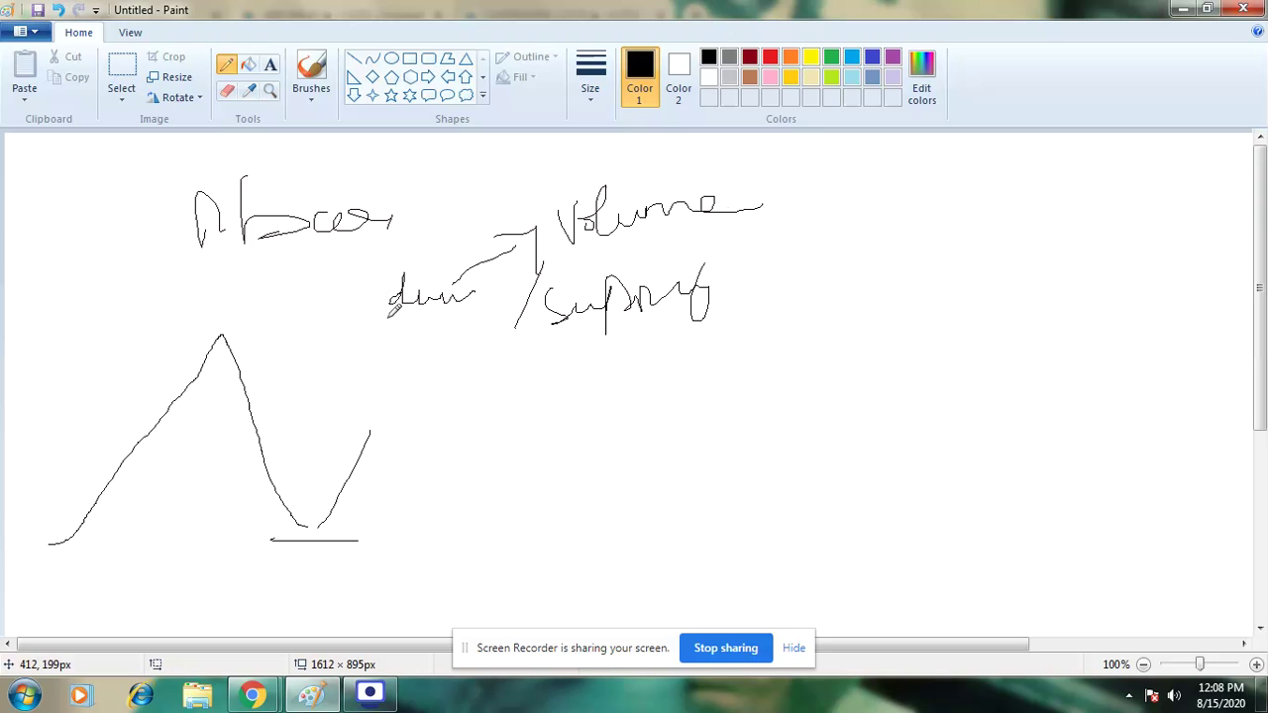
pyautogui.moveTo(389, 319)
pyautogui.mouseDown()
pyautogui.moveTo(594, 325)
pyautogui.moveTo(735, 284)
pyautogui.moveTo(385, 289)
pyautogui.moveTo(440, 330)
pyautogui.mouseUp()
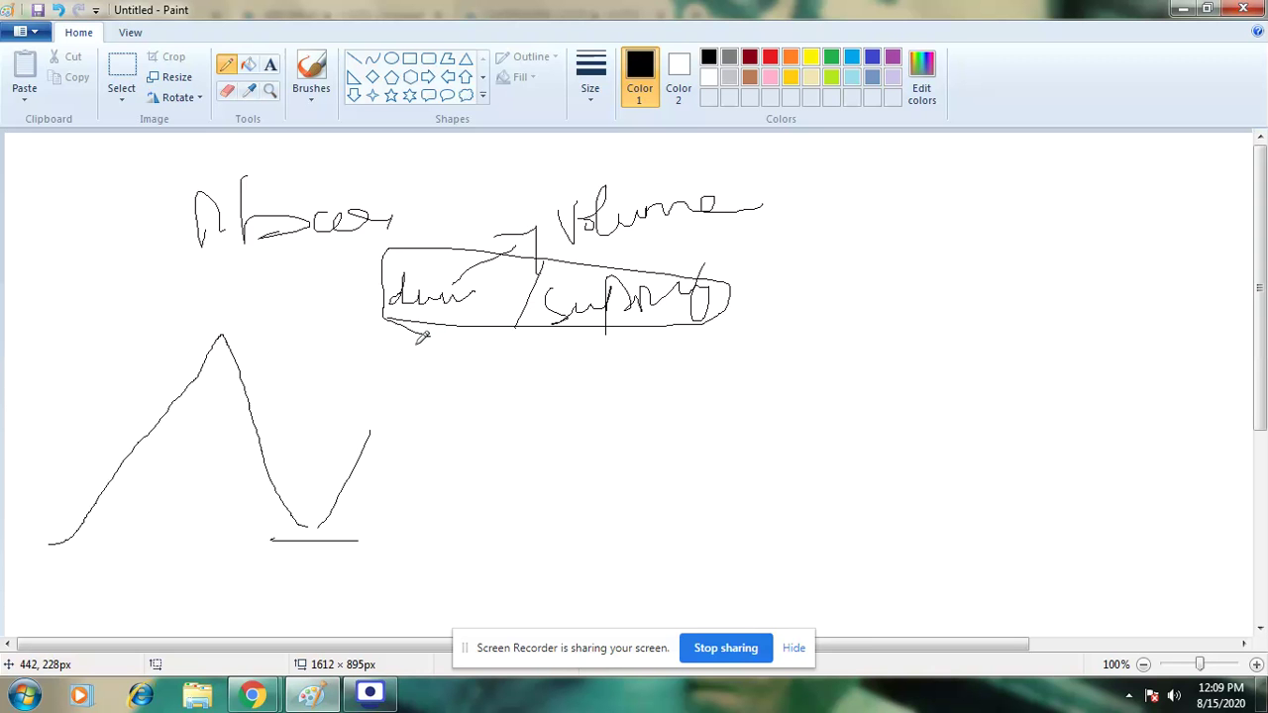
# Start a new blank picture, discarding the sketch without saving
pyautogui.click(20, 32)
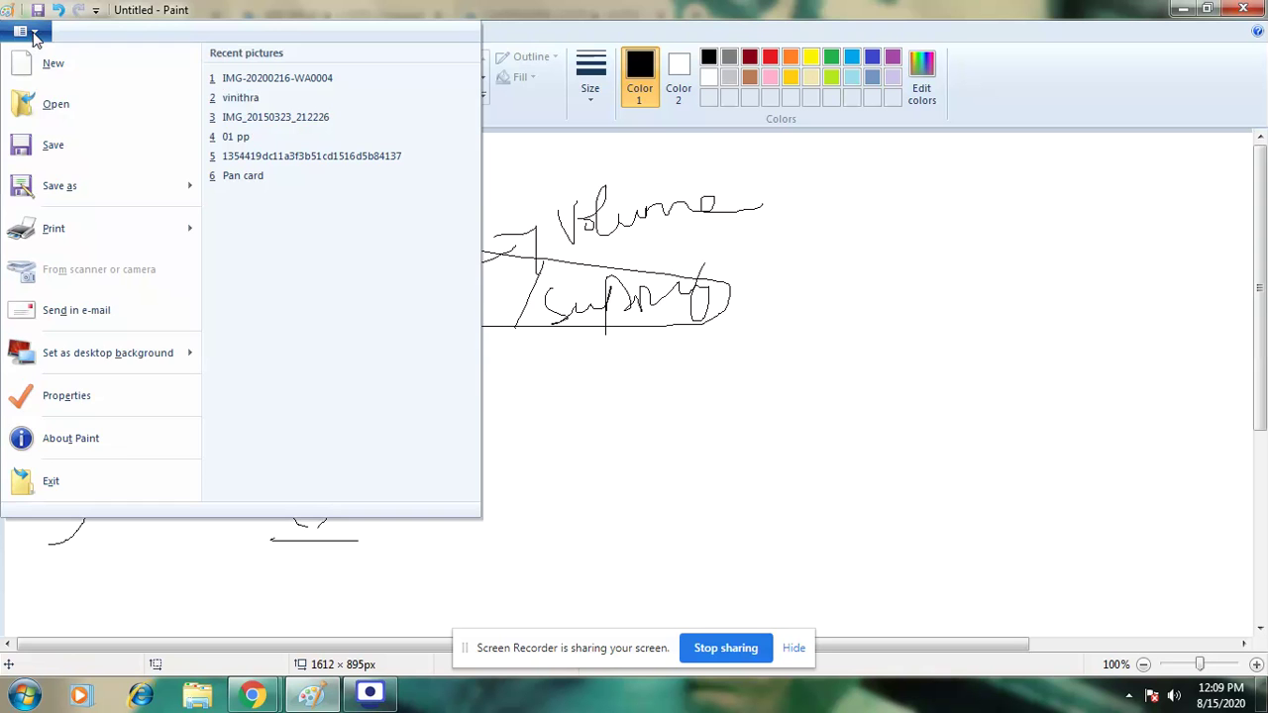
pyautogui.click(46, 70)
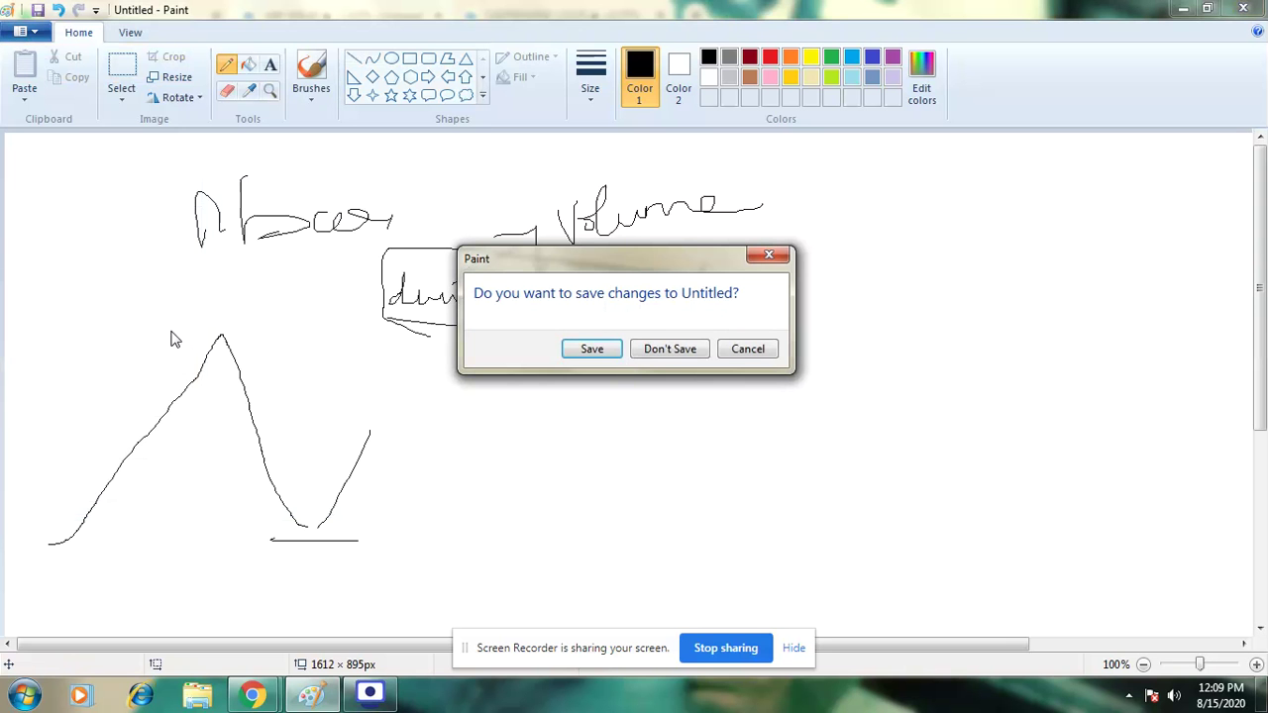
pyautogui.click(669, 349)
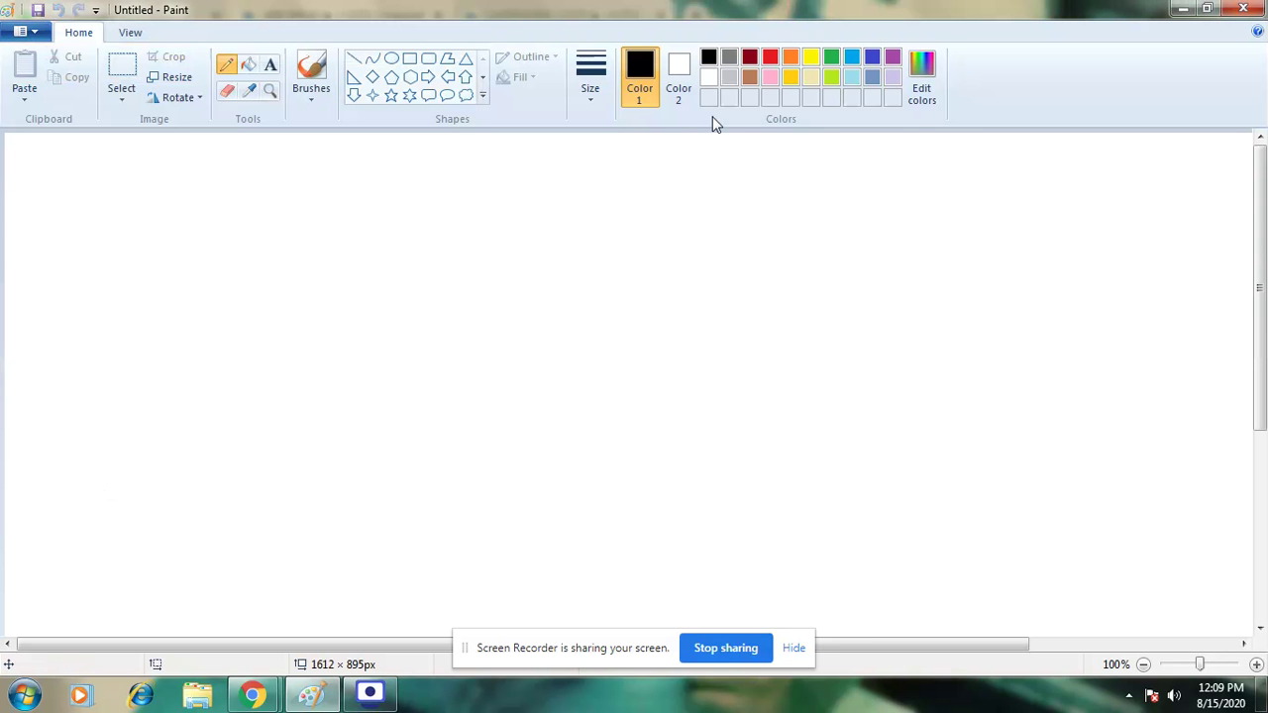
# Draw a descending staircase of green outlined rectangle candle bodies
pyautogui.click(769, 58)
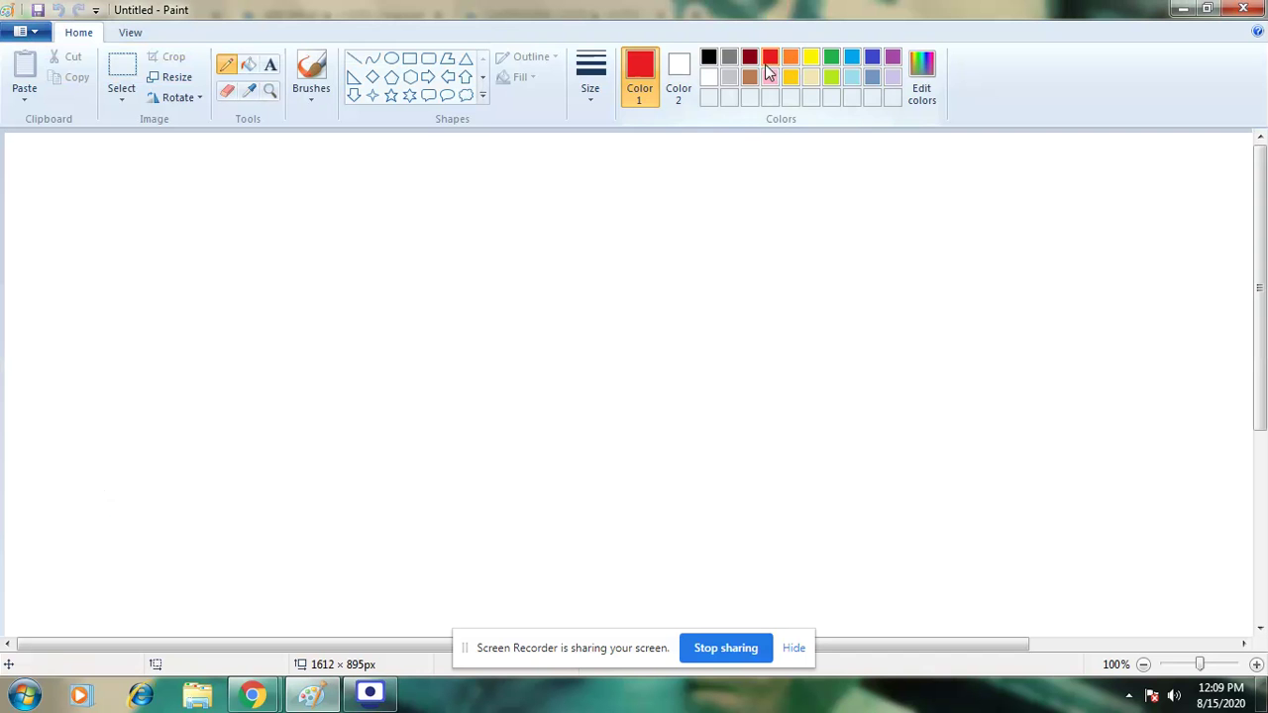
pyautogui.click(831, 58)
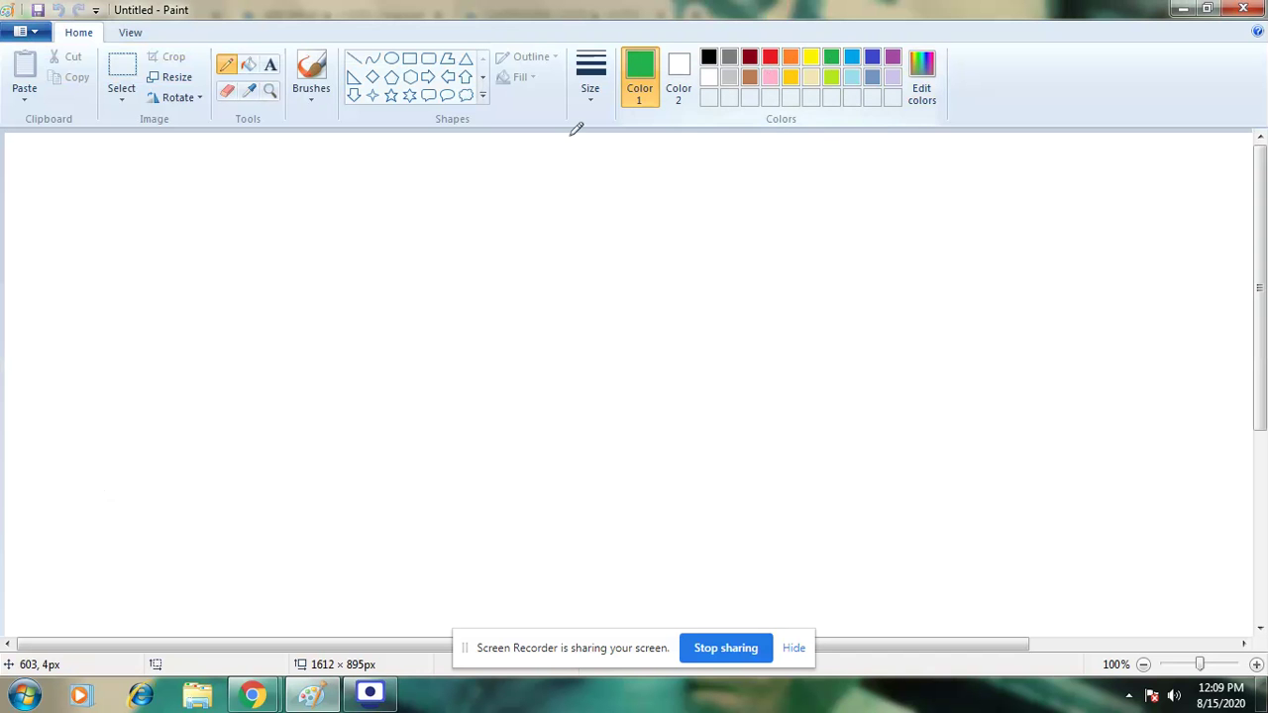
pyautogui.click(409, 57)
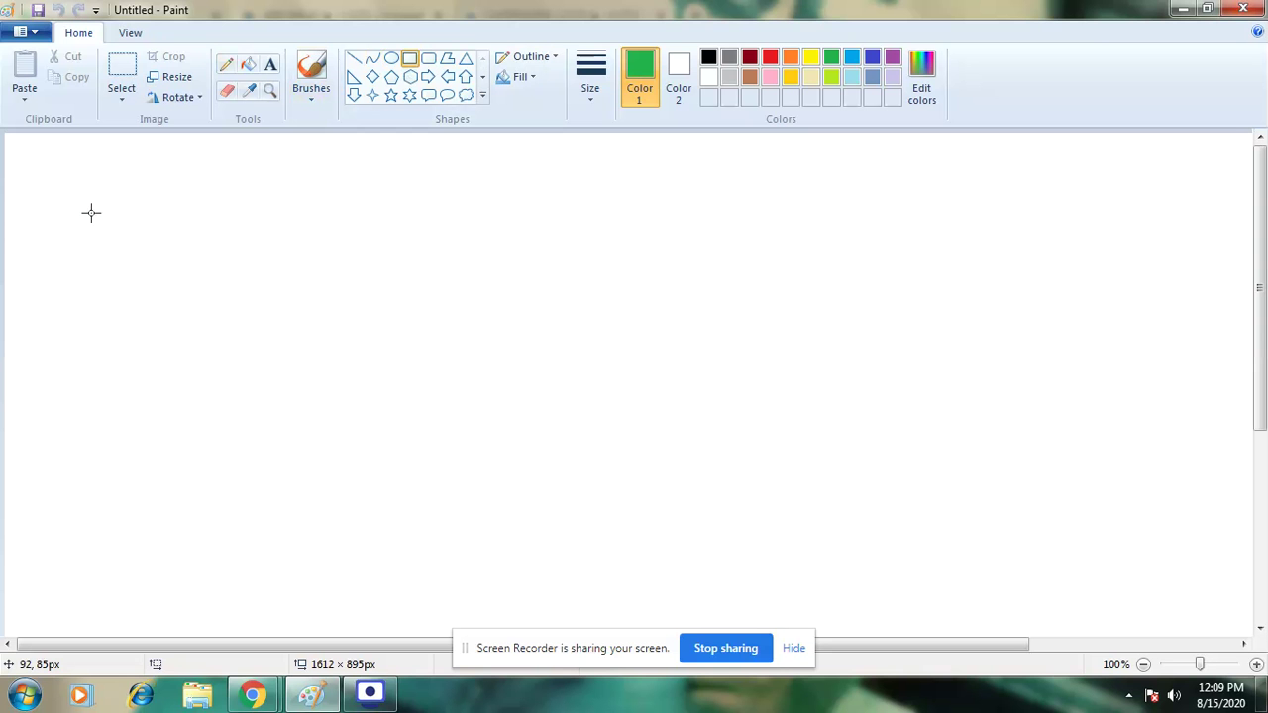
pyautogui.moveTo(87, 185)
pyautogui.mouseDown()
pyautogui.moveTo(103, 239)
pyautogui.moveTo(125, 247)
pyautogui.moveTo(128, 322)
pyautogui.mouseUp()
pyautogui.moveTo(149, 310)
pyautogui.mouseDown()
pyautogui.moveTo(147, 377)
pyautogui.moveTo(198, 382)
pyautogui.moveTo(238, 461)
pyautogui.moveTo(227, 479)
pyautogui.moveTo(263, 538)
pyautogui.moveTo(242, 562)
pyautogui.mouseUp()
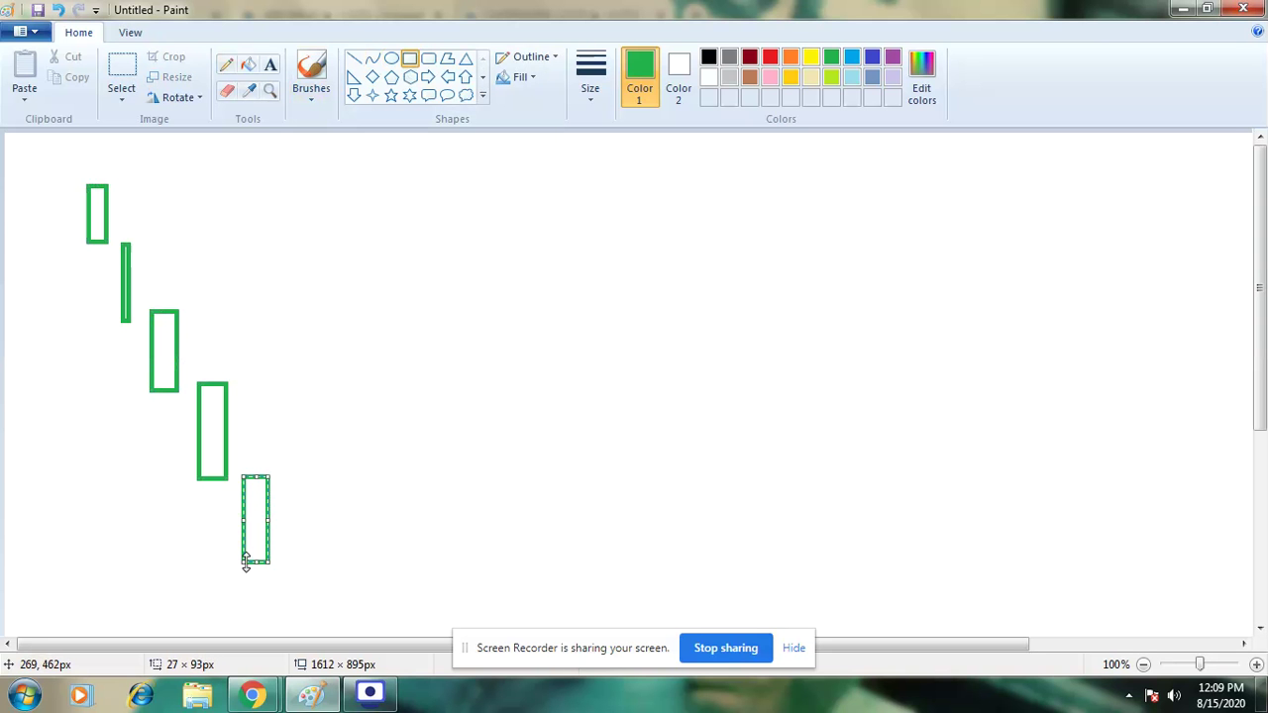
pyautogui.moveTo(313, 544); pyautogui.dragTo(295, 608)
pyautogui.moveTo(294, 460); pyautogui.dragTo(316, 533)
pyautogui.moveTo(349, 585); pyautogui.dragTo(367, 634)
pyautogui.scroll(-3, 350, 492)
pyautogui.scroll(1, 305, 382)
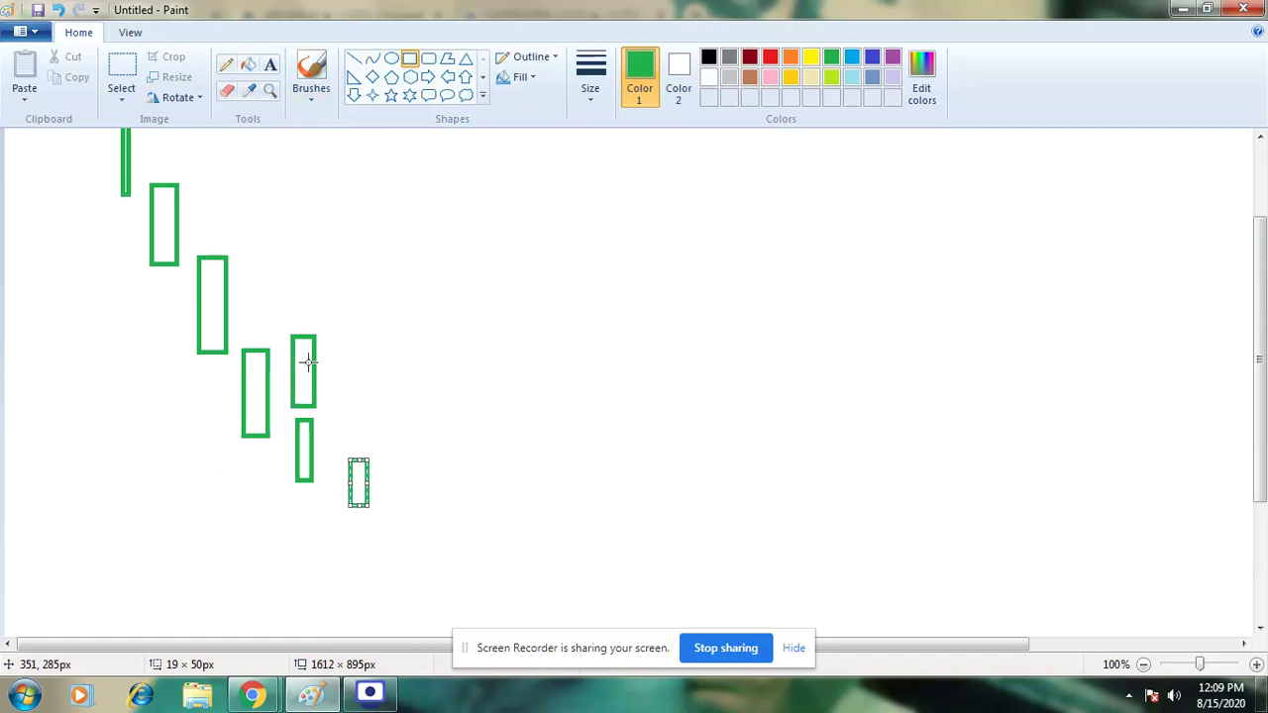
# Add black candle bodies among the green ones and a small green candle at the bottom
pyautogui.click(708, 58)
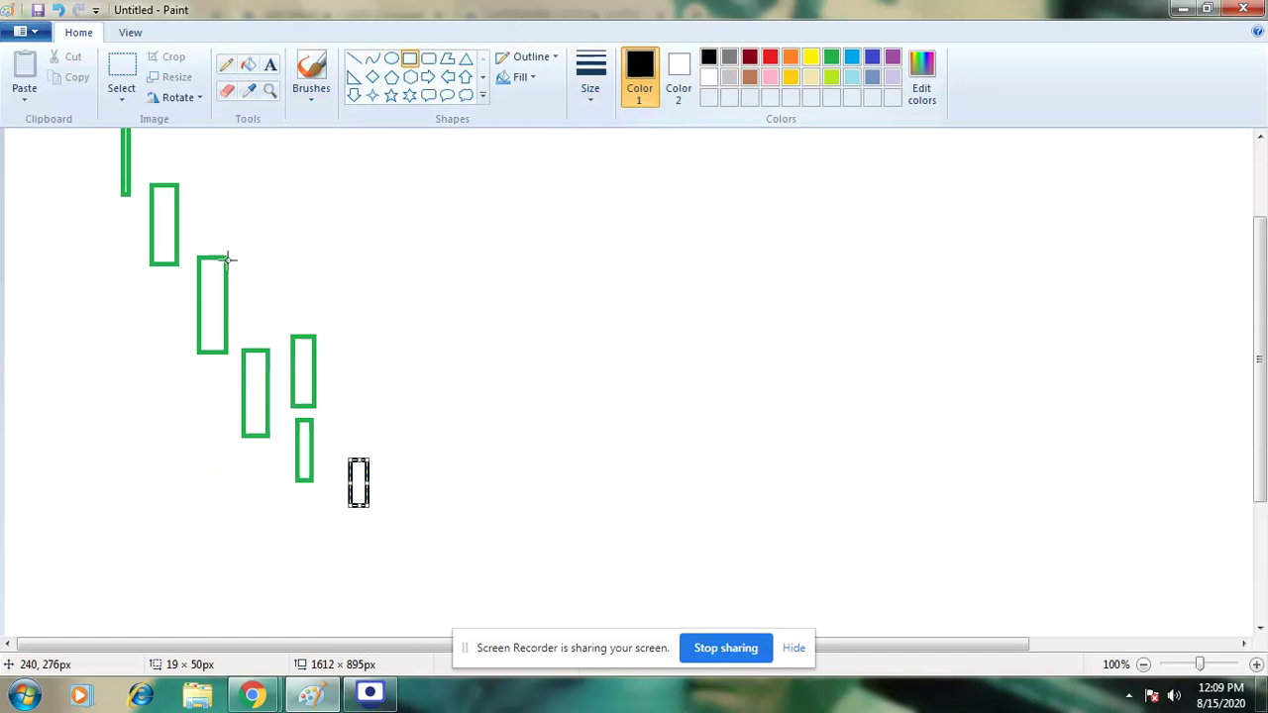
pyautogui.moveTo(253, 277); pyautogui.dragTo(235, 339)
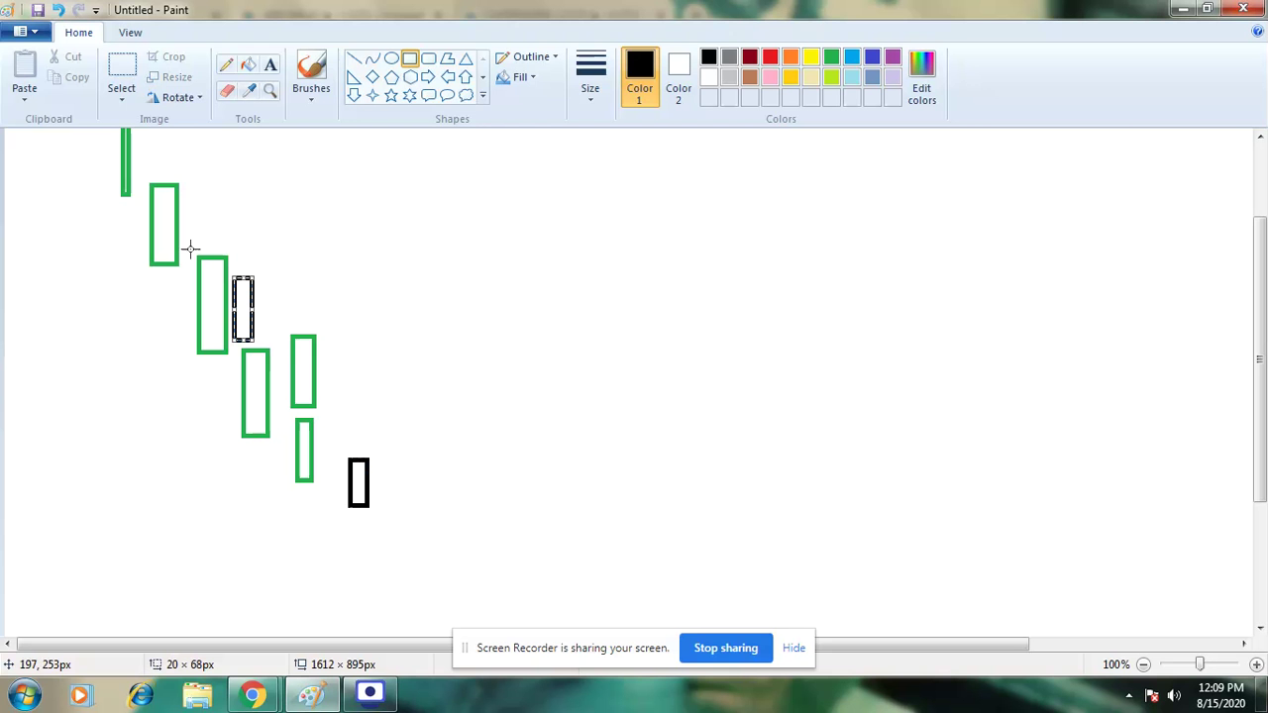
pyautogui.moveTo(391, 510); pyautogui.dragTo(377, 542)
pyautogui.click(789, 62)
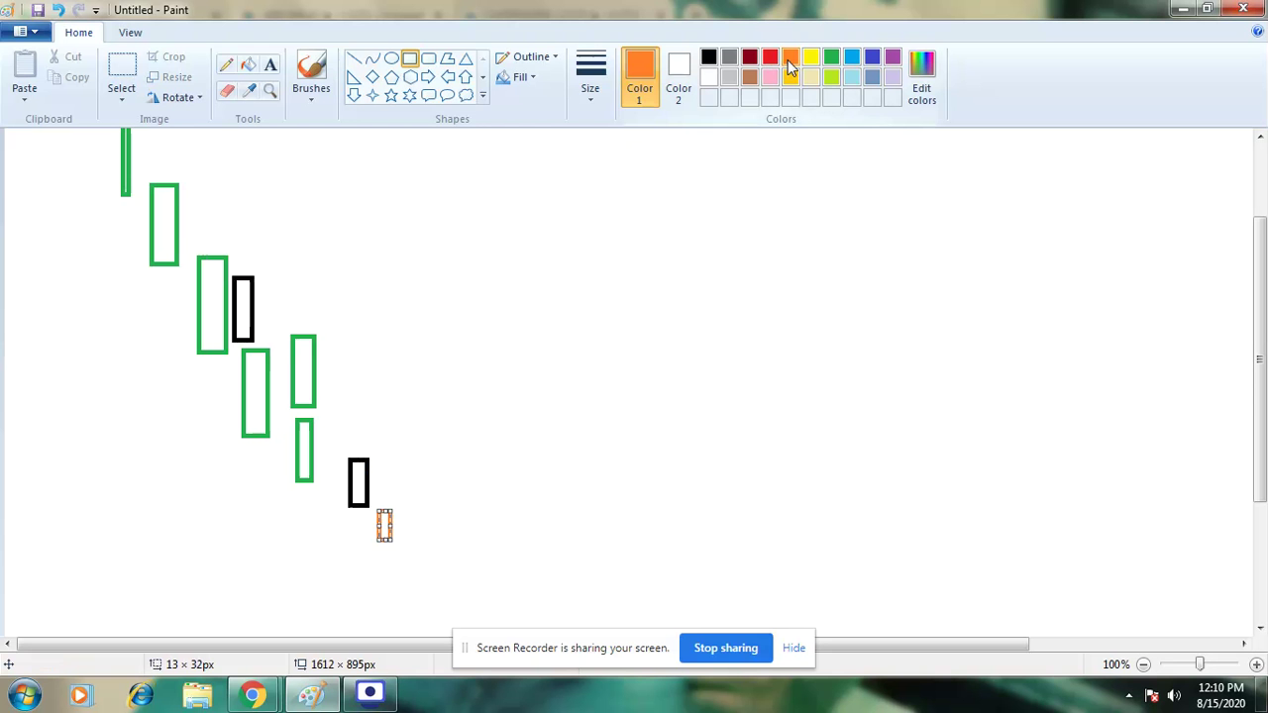
pyautogui.click(831, 61)
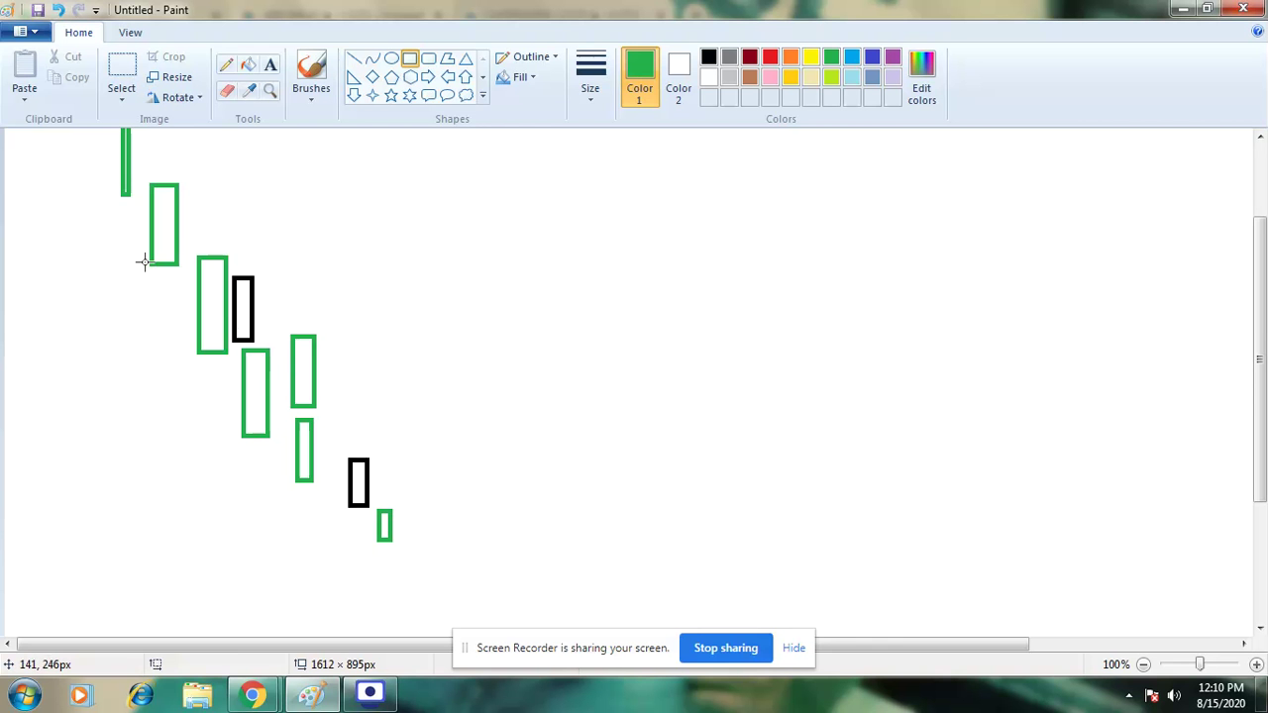
# Draw a large green rectangle around all the candle bodies, enlarging it from the top-left
pyautogui.moveTo(119, 156)
pyautogui.mouseDown()
pyautogui.moveTo(154, 256)
pyautogui.moveTo(280, 500)
pyautogui.moveTo(476, 600)
pyautogui.moveTo(488, 594)
pyautogui.mouseUp()
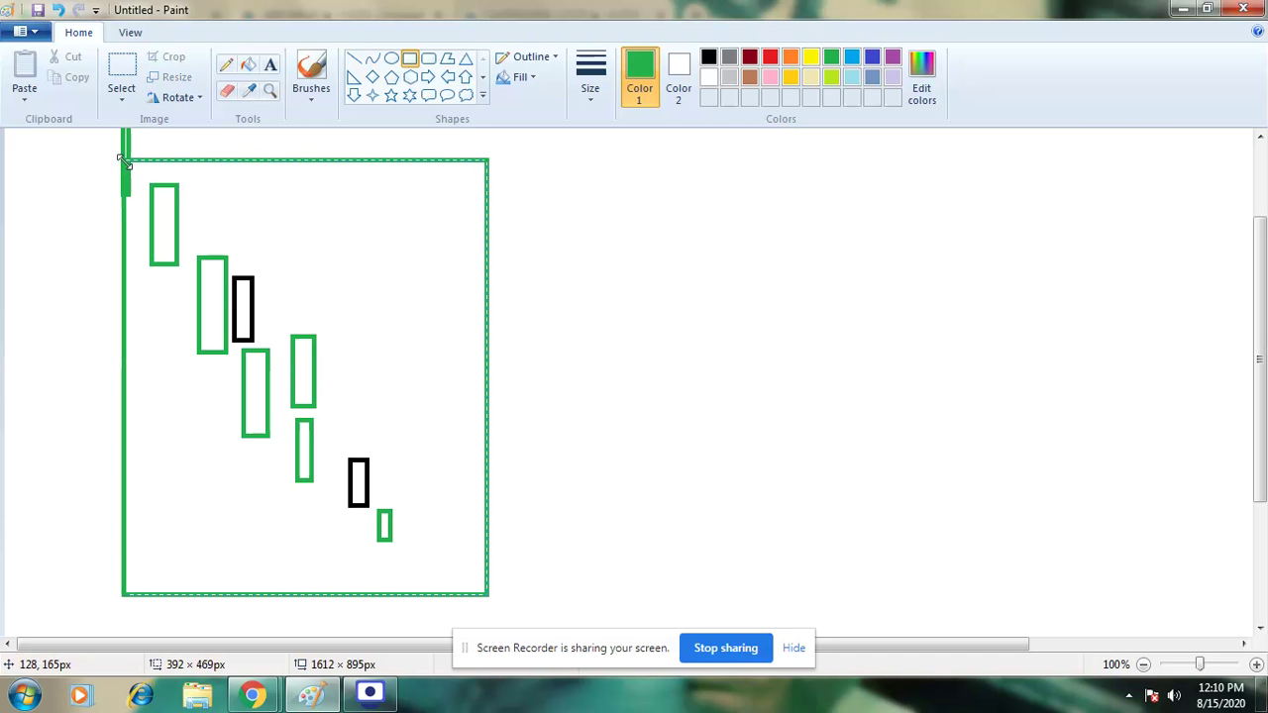
pyautogui.moveTo(126, 161); pyautogui.dragTo(27, 132)
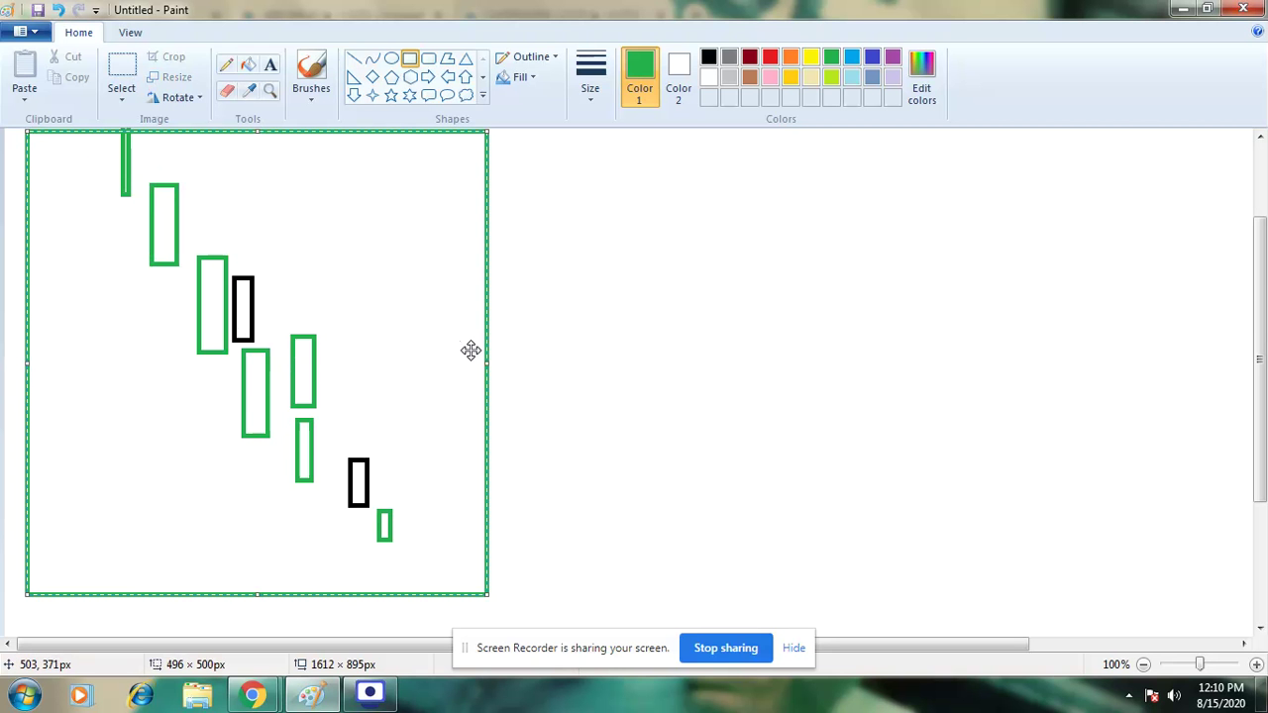
pyautogui.scroll(3, 258, 275)
pyautogui.scroll(-3, 280, 278)
pyautogui.scroll(3, 284, 291)
pyautogui.click(335, 140)
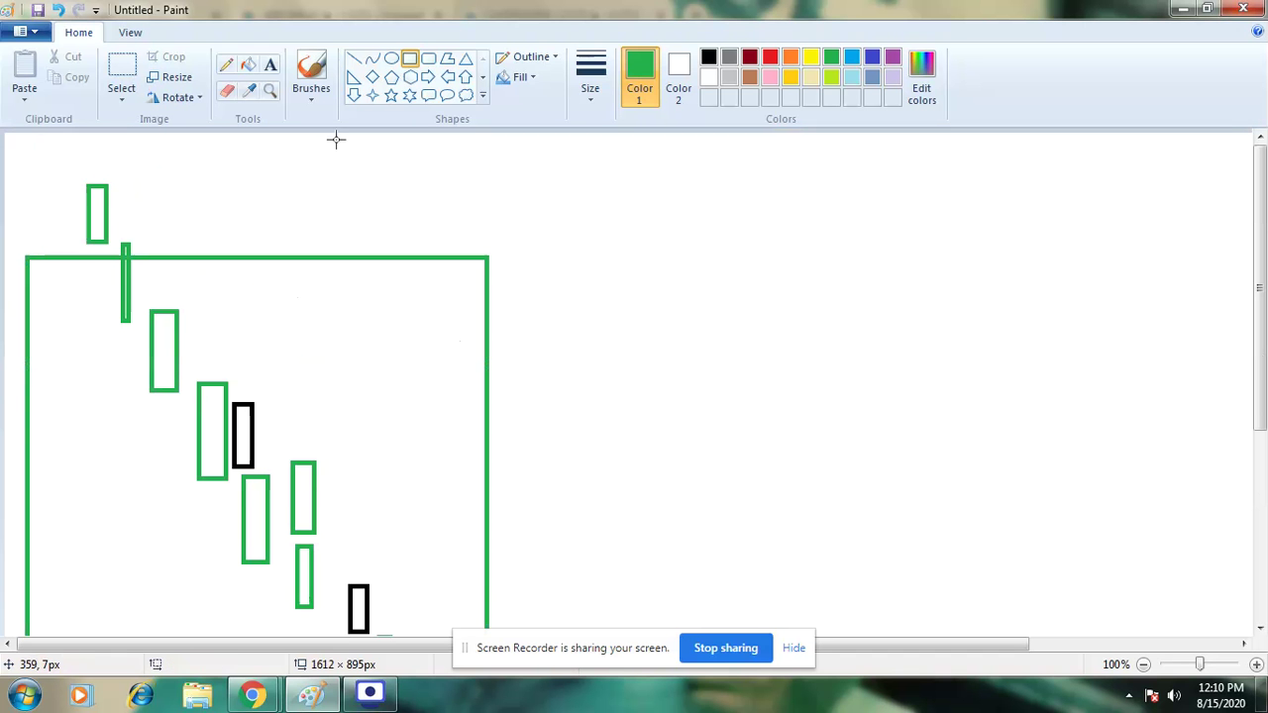
# With the green pencil, write price labels including 160, a level line off the black candle, and an arrow mark
pyautogui.click(227, 65)
pyautogui.moveTo(36, 274); pyautogui.dragTo(73, 275)
pyautogui.moveTo(217, 584)
pyautogui.mouseDown()
pyautogui.moveTo(228, 632)
pyautogui.moveTo(260, 646)
pyautogui.moveTo(276, 620)
pyautogui.mouseUp()
pyautogui.scroll(-5, 399, 501)
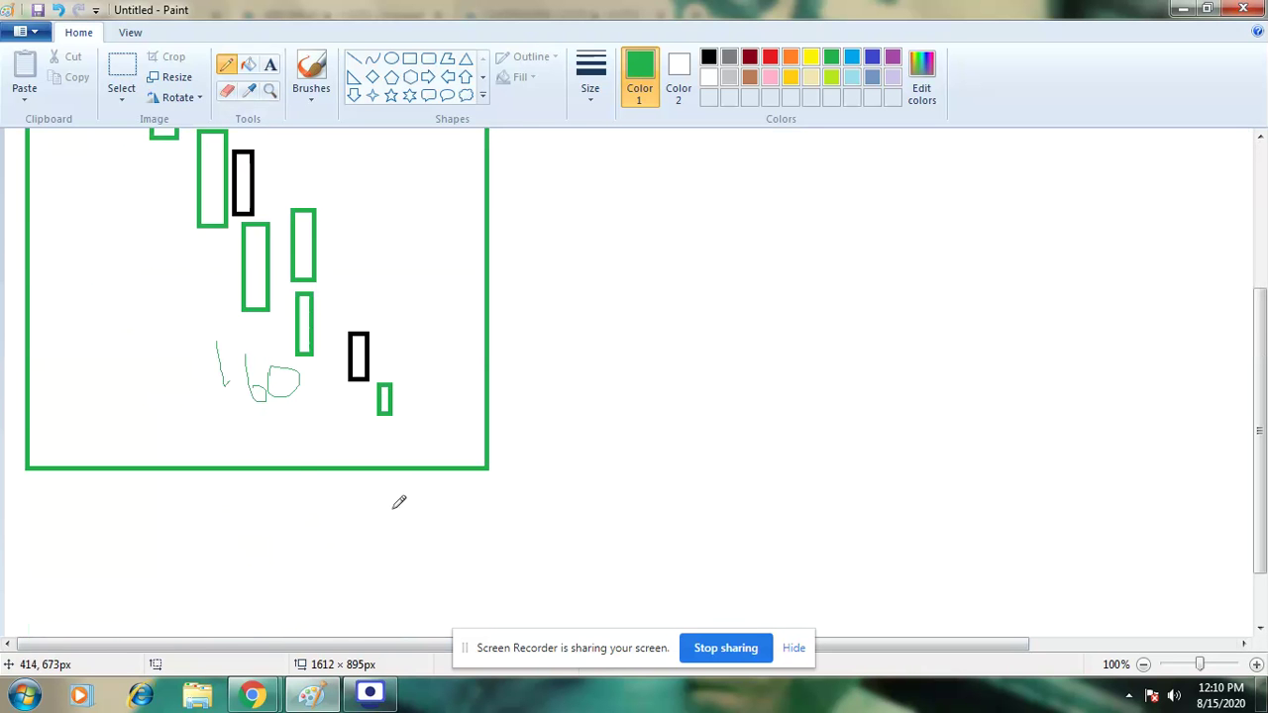
pyautogui.scroll(3, 181, 351)
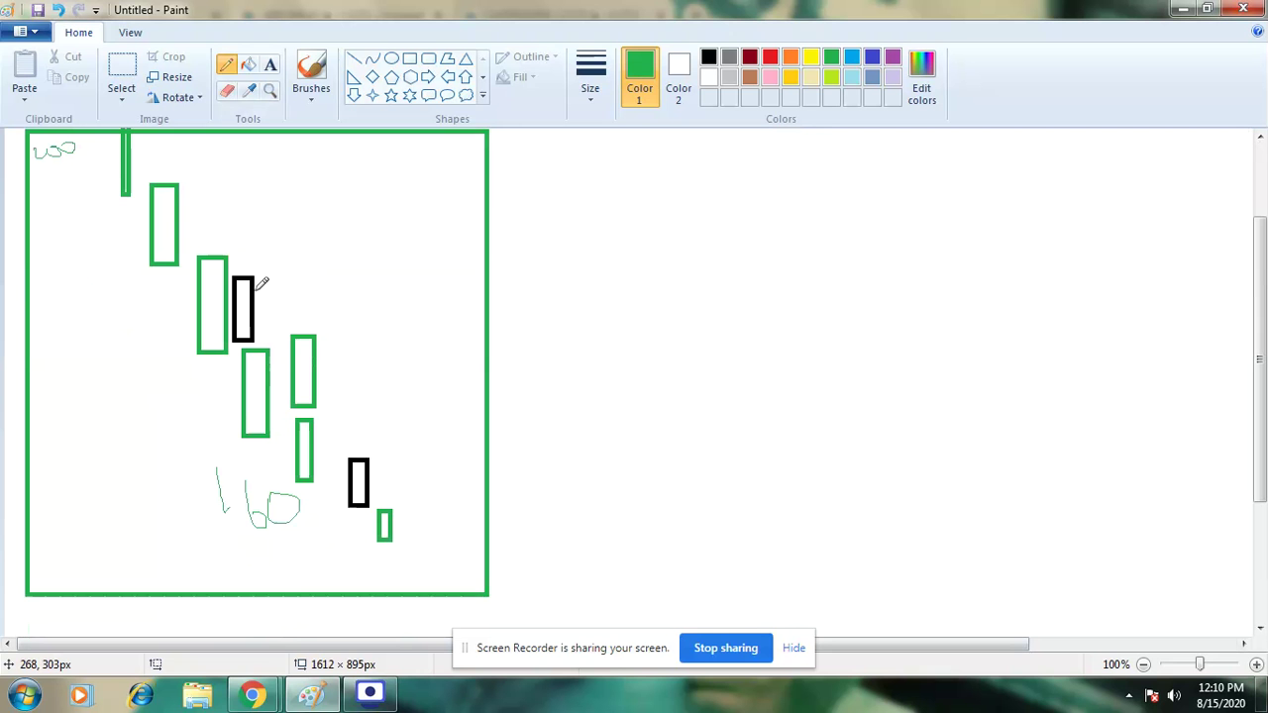
pyautogui.moveTo(244, 282); pyautogui.dragTo(371, 273)
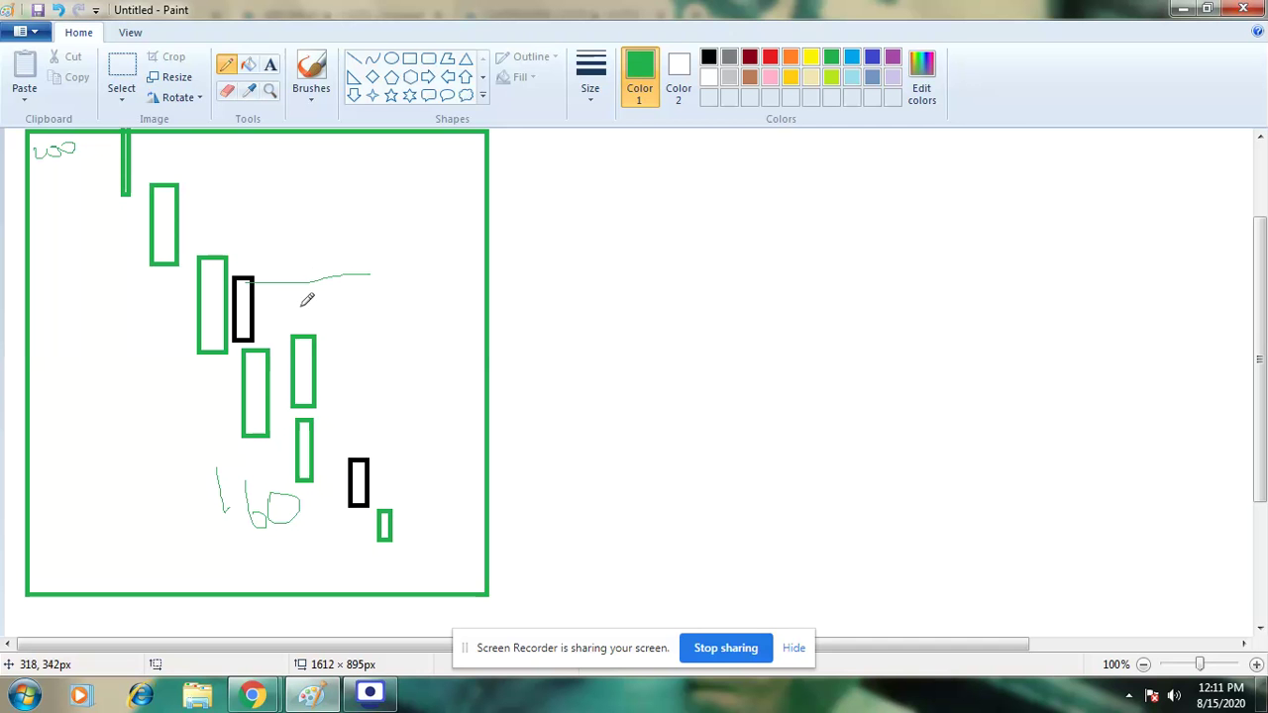
pyautogui.moveTo(409, 527)
pyautogui.mouseDown()
pyautogui.moveTo(436, 479)
pyautogui.moveTo(448, 512)
pyautogui.mouseUp()
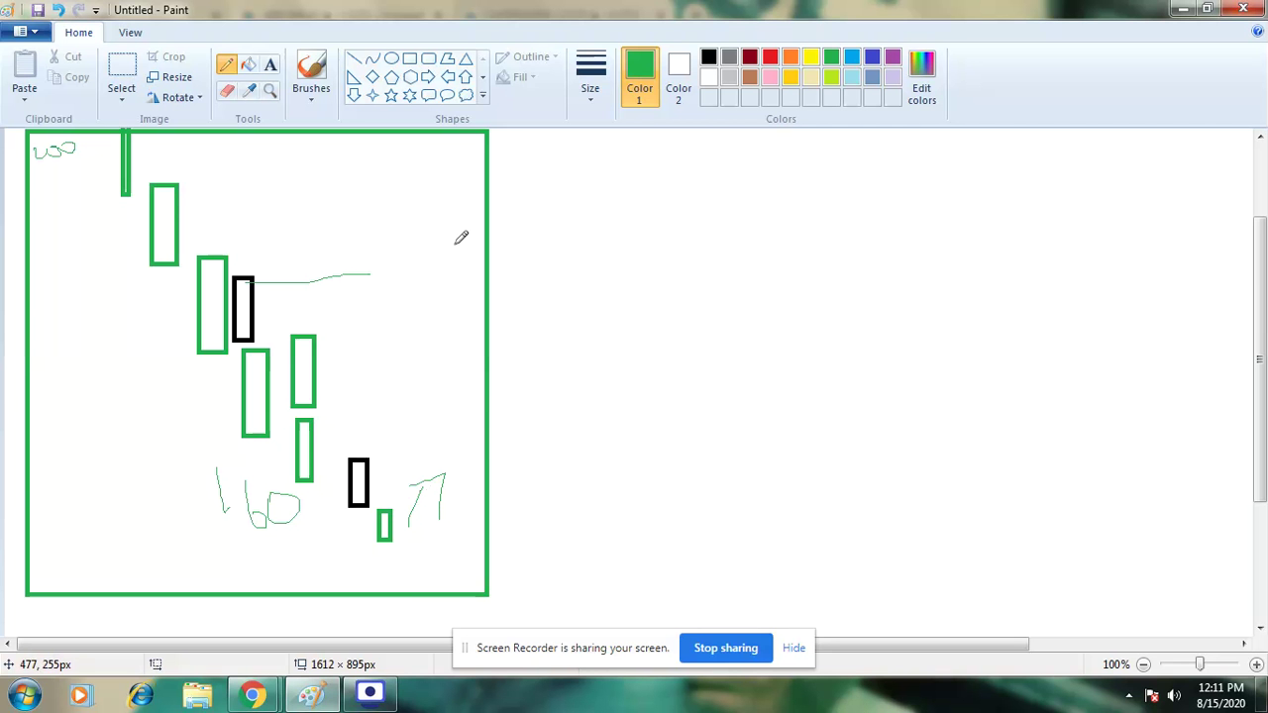
# Draw two small black rectangle candles beside the last green candle
pyautogui.click(709, 57)
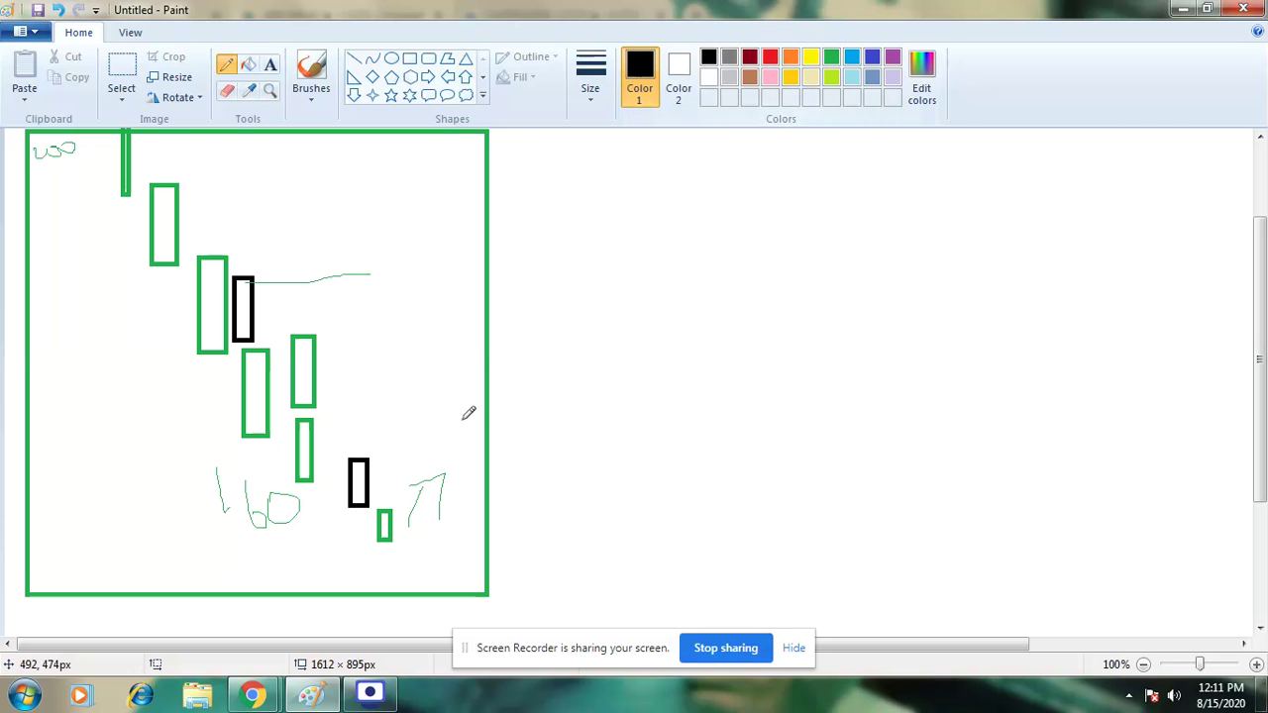
pyautogui.click(410, 57)
pyautogui.moveTo(403, 500); pyautogui.dragTo(415, 535)
pyautogui.click(427, 477)
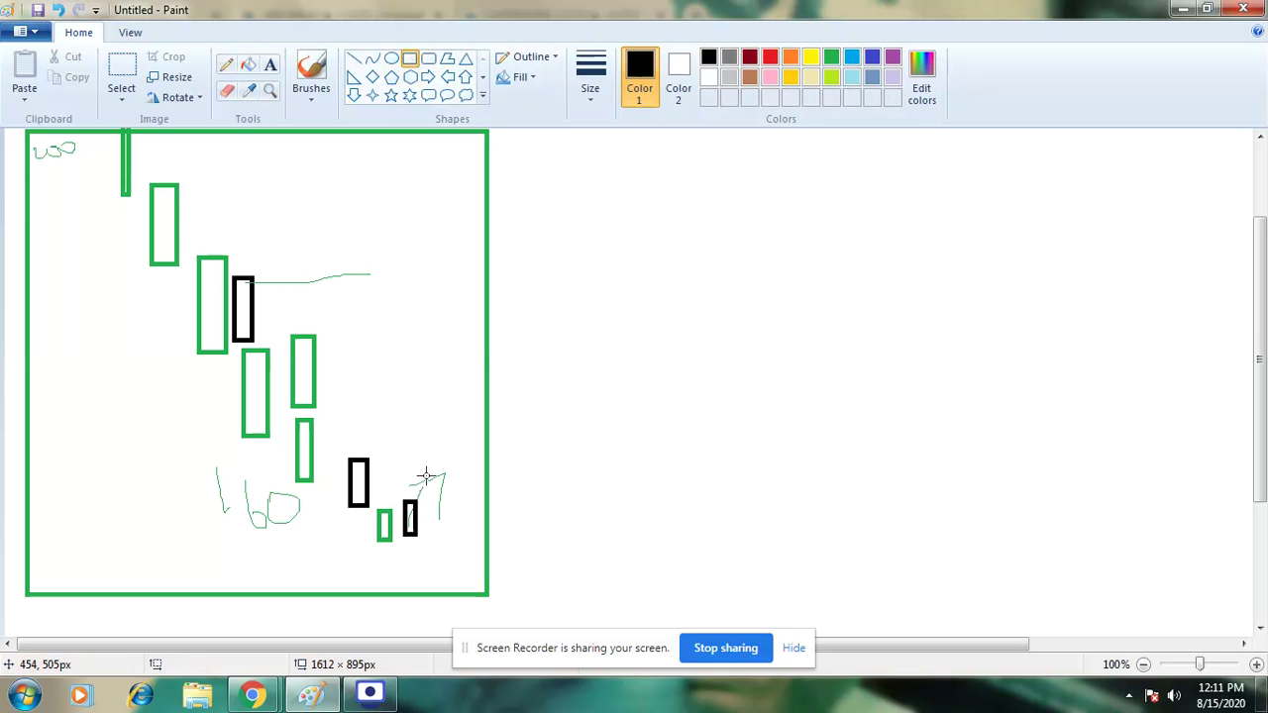
pyautogui.moveTo(414, 463); pyautogui.dragTo(430, 492)
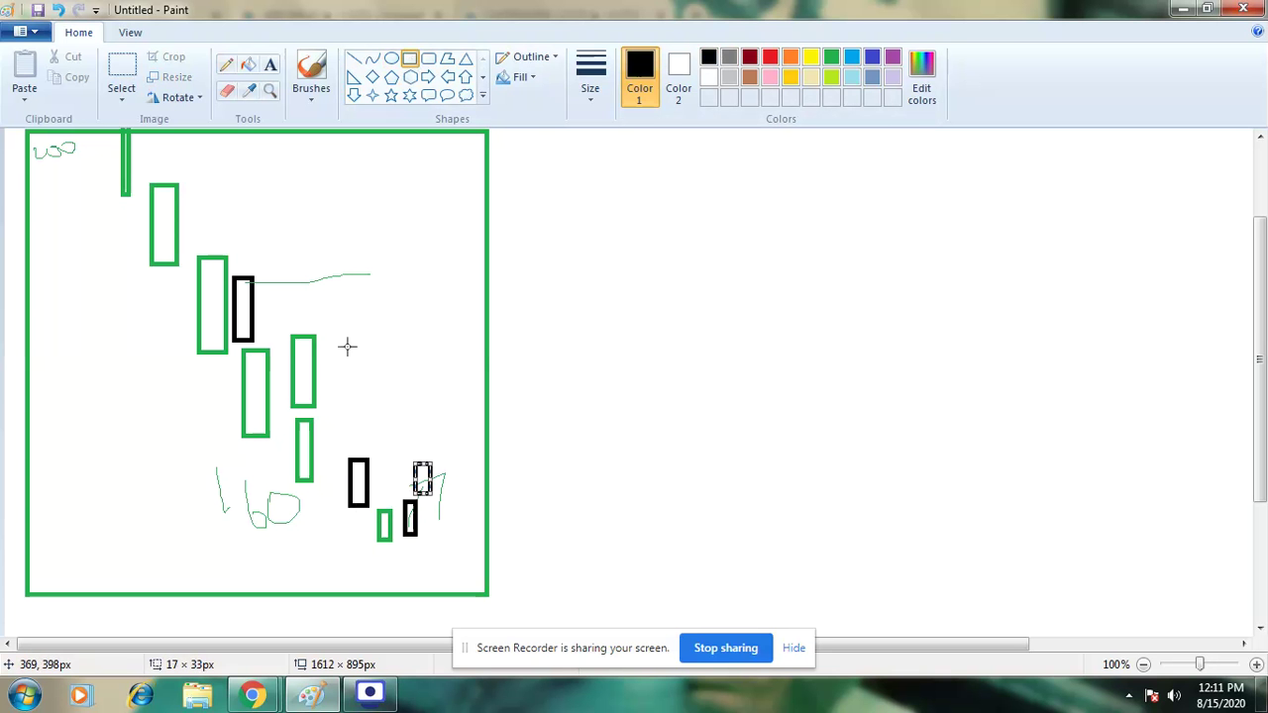
pyautogui.click(388, 431)
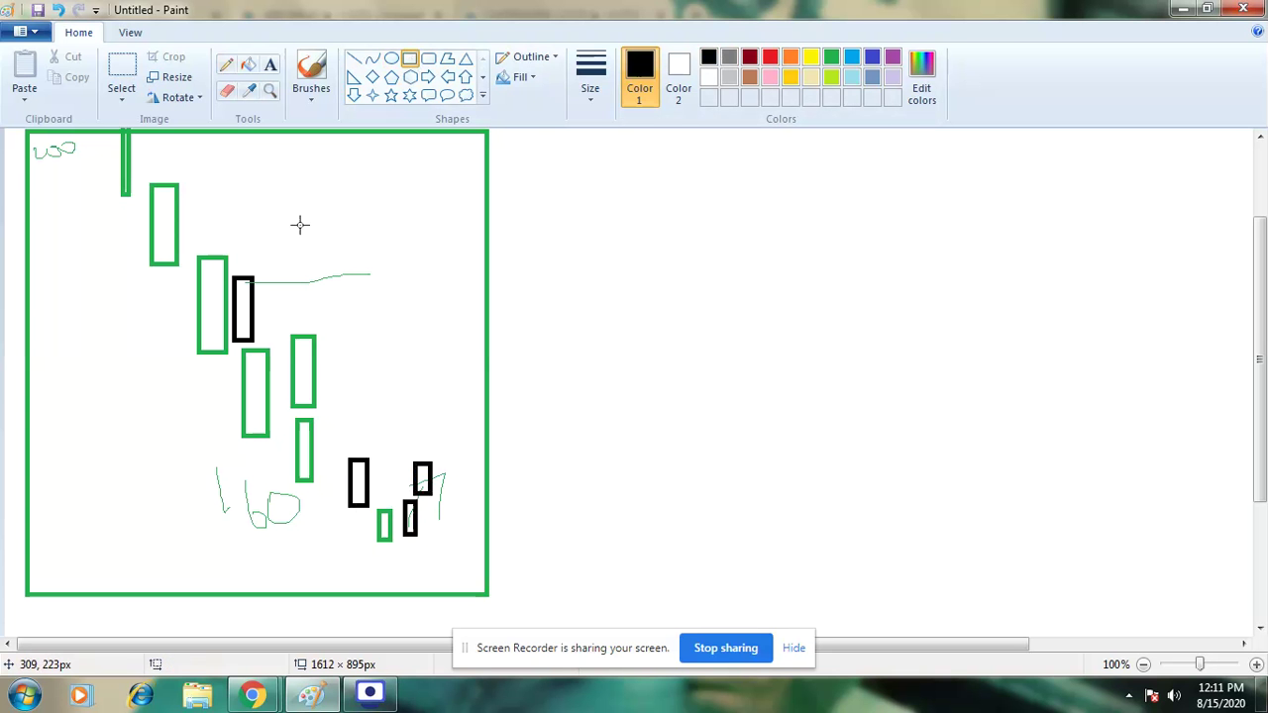
# Draw two black horizontal level lines through and below the lower candles
pyautogui.click(354, 59)
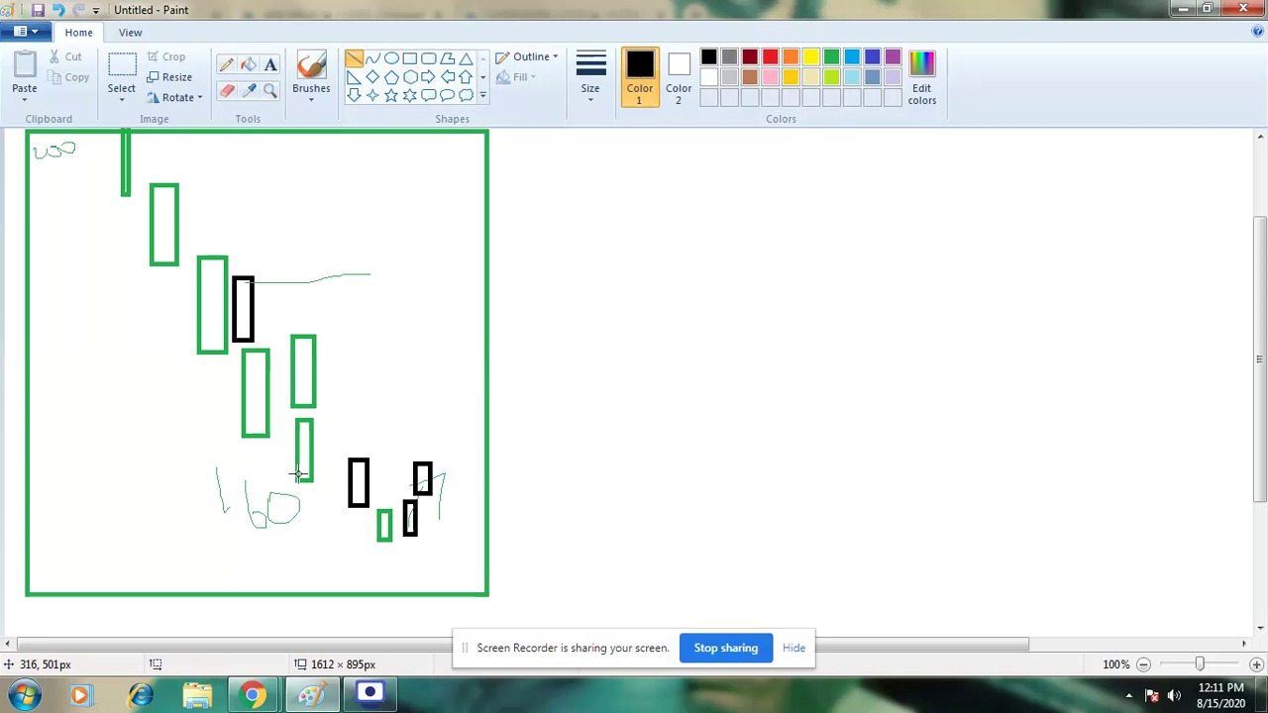
pyautogui.moveTo(214, 473); pyautogui.dragTo(590, 471)
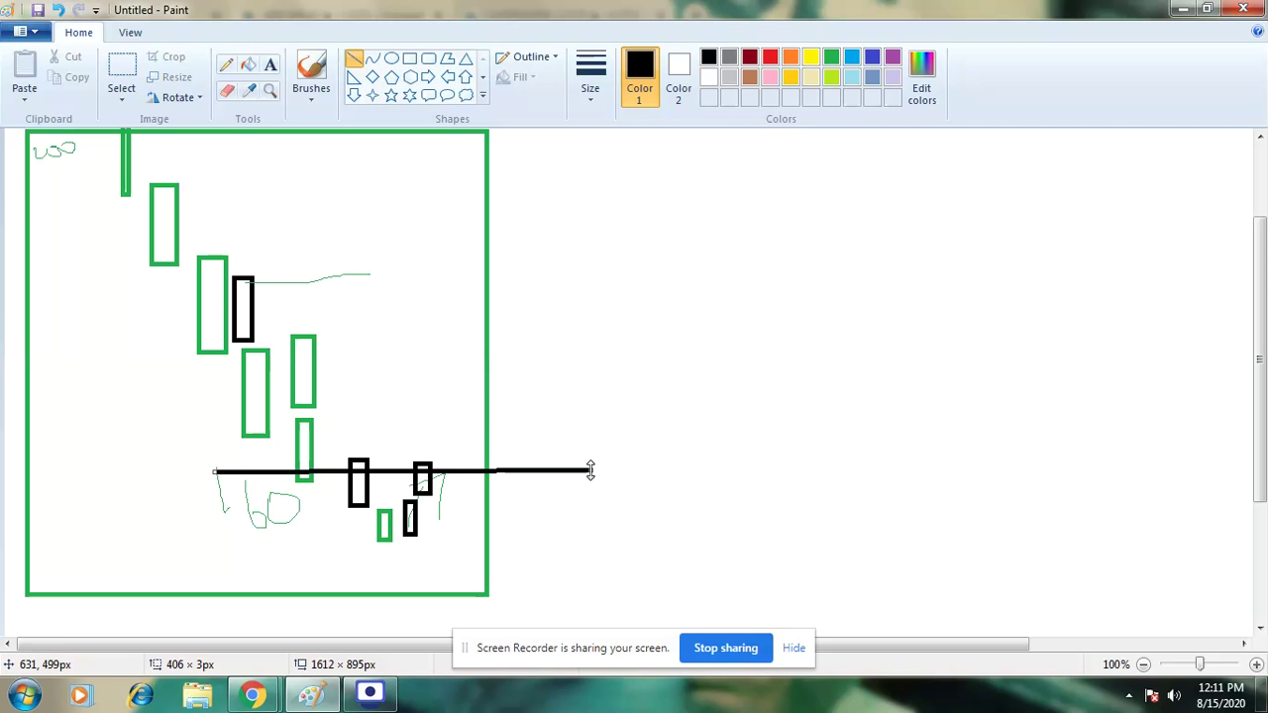
pyautogui.click(487, 458)
pyautogui.moveTo(239, 546); pyautogui.dragTo(704, 542)
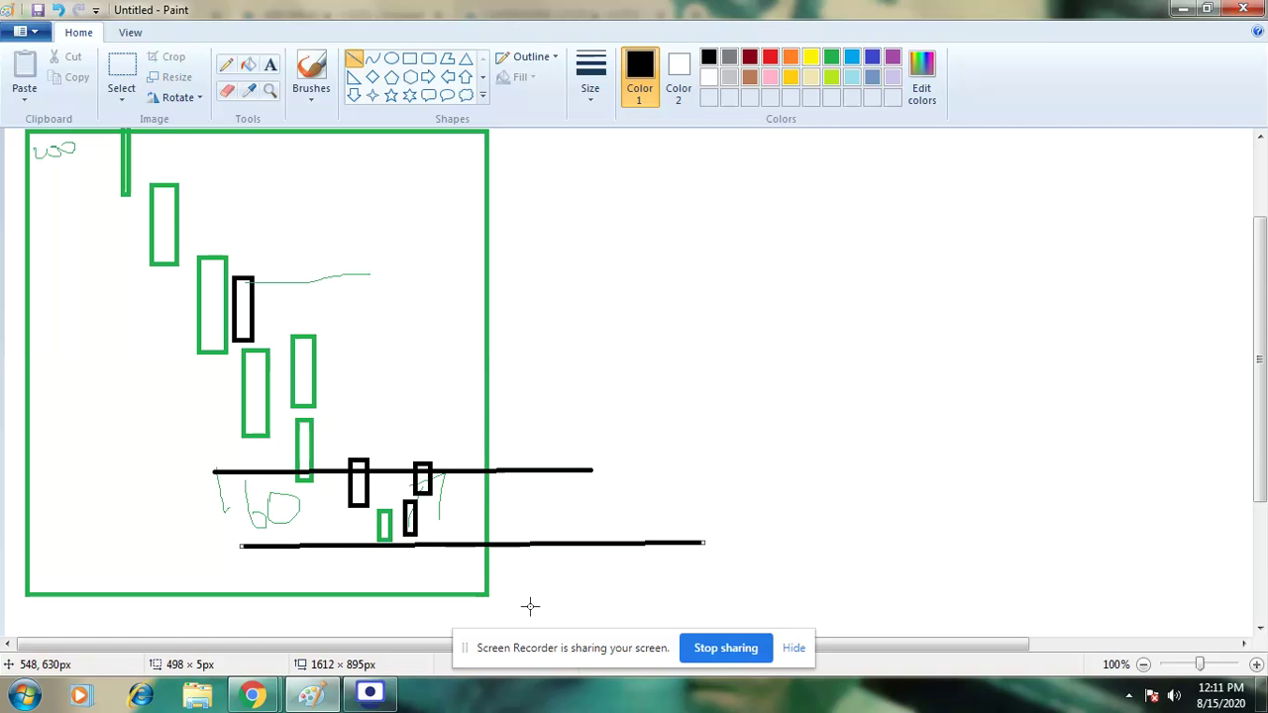
pyautogui.scroll(-2, 207, 255)
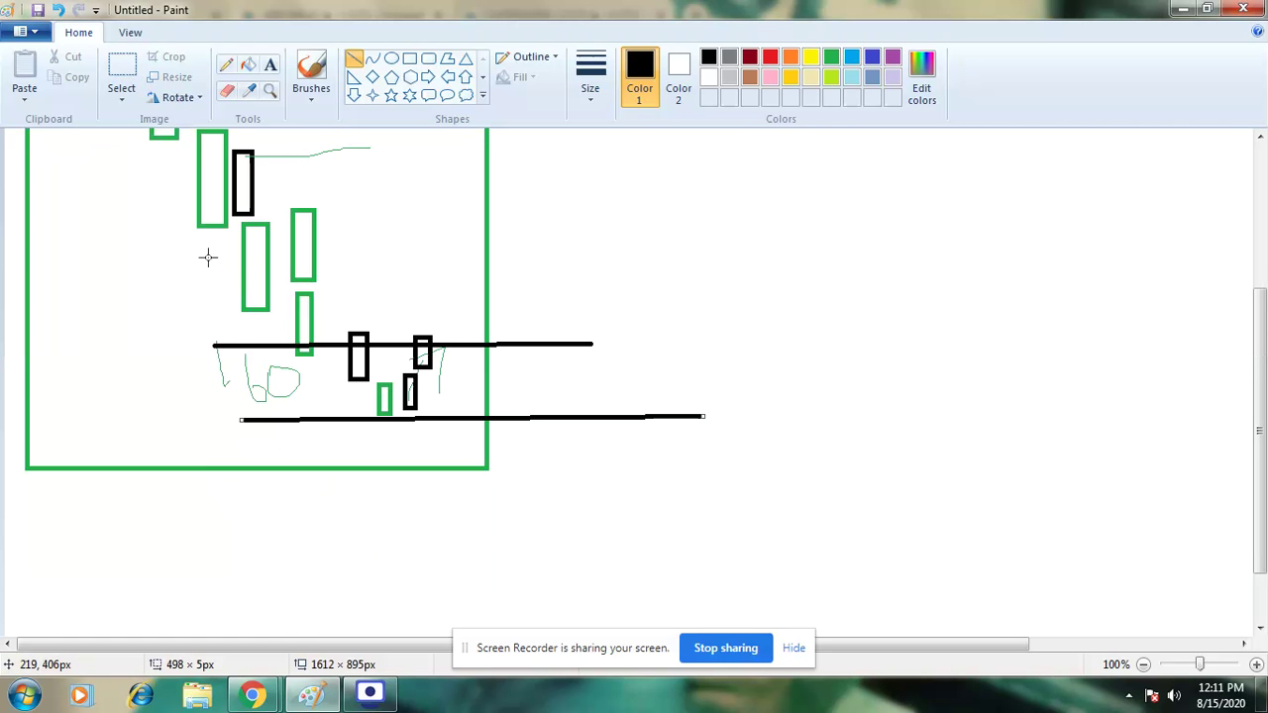
pyautogui.scroll(3, 207, 265)
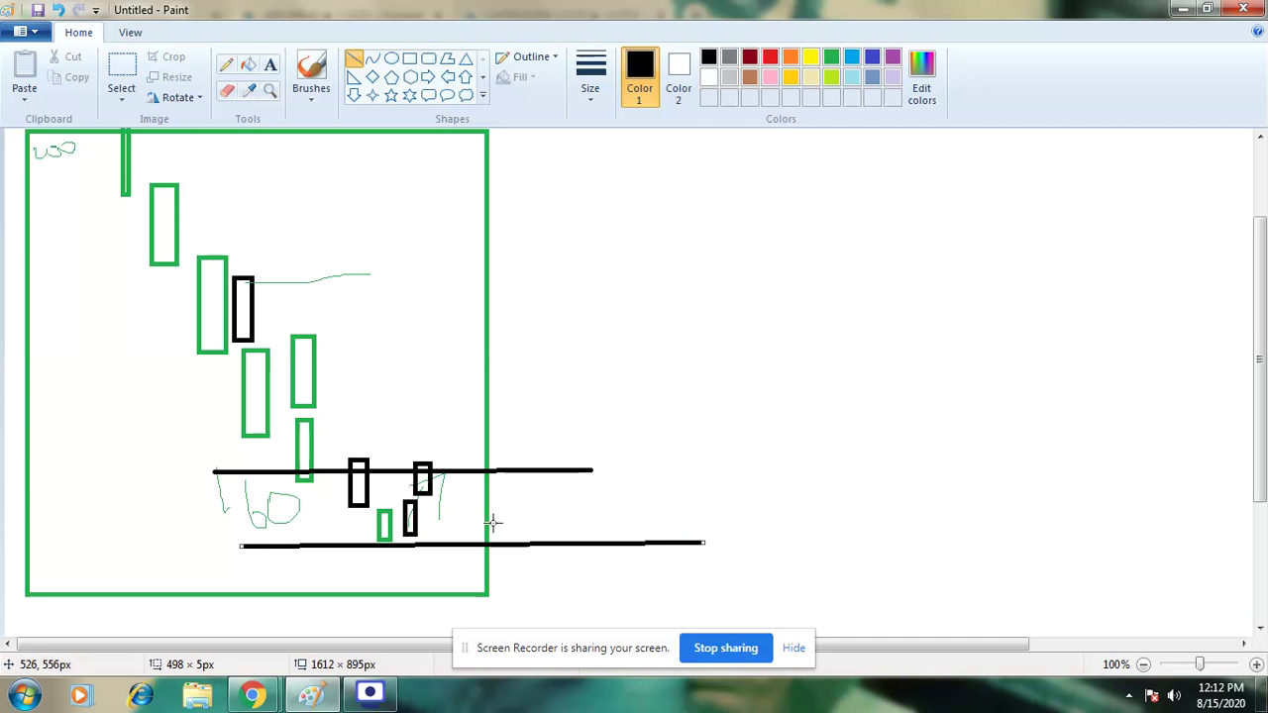
# Draw two upper black level lines from the black candle, with short vertical marks at their ends
pyautogui.moveTo(234, 278)
pyautogui.mouseDown()
pyautogui.moveTo(589, 259)
pyautogui.moveTo(649, 275)
pyautogui.mouseUp()
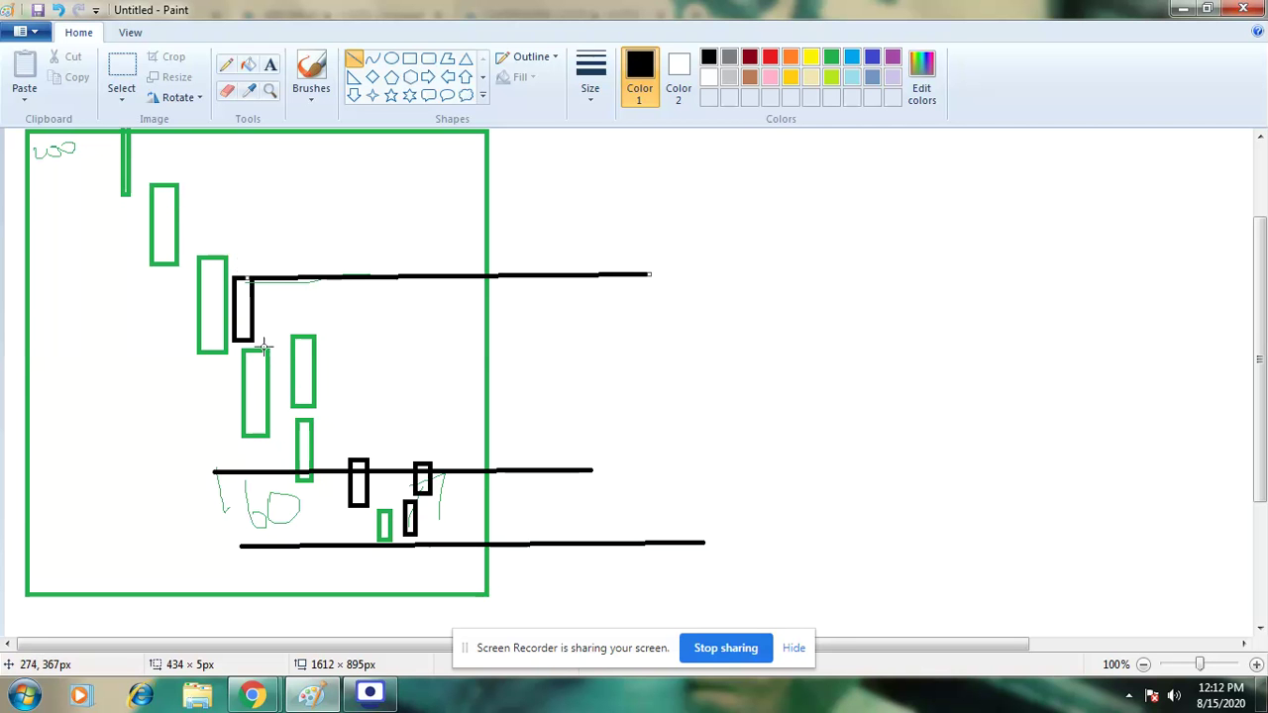
pyautogui.moveTo(256, 348)
pyautogui.mouseDown()
pyautogui.moveTo(510, 336)
pyautogui.moveTo(644, 347)
pyautogui.mouseUp()
pyautogui.click(549, 429)
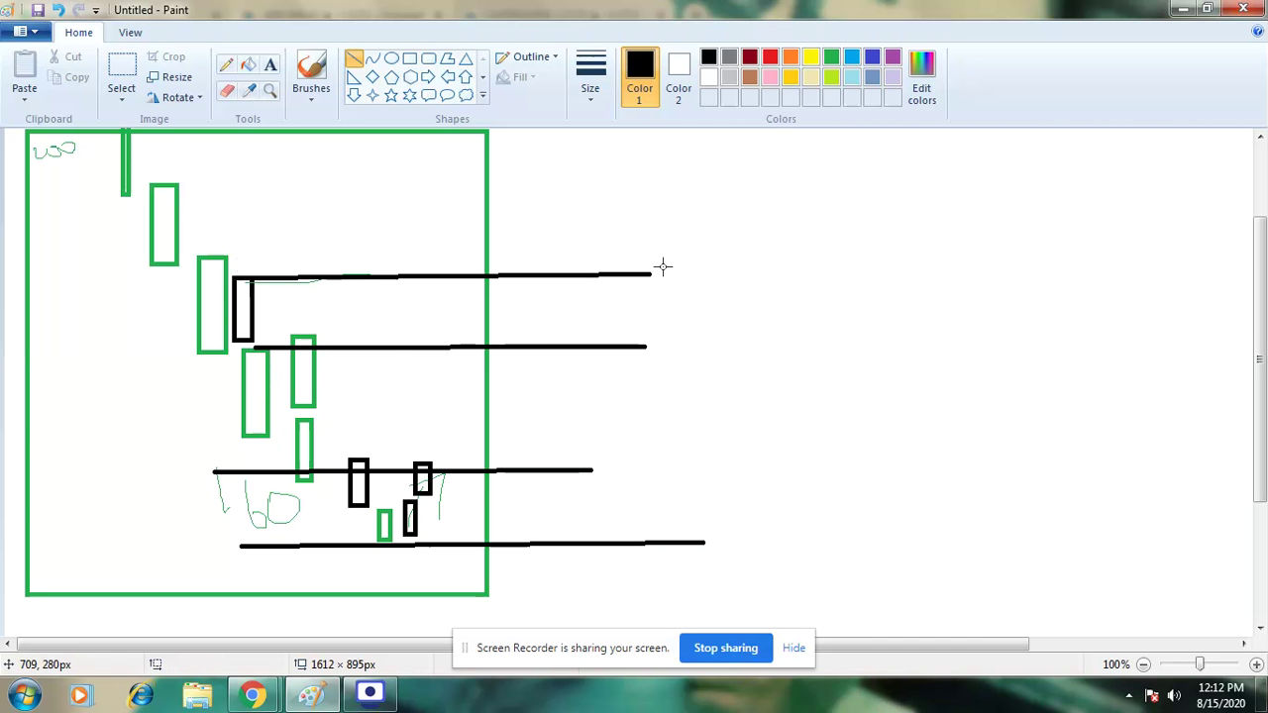
pyautogui.moveTo(663, 267); pyautogui.dragTo(663, 292)
pyautogui.moveTo(663, 343); pyautogui.dragTo(661, 364)
pyautogui.moveTo(662, 269)
pyautogui.mouseDown()
pyautogui.moveTo(703, 291)
pyautogui.moveTo(655, 294)
pyautogui.mouseUp()
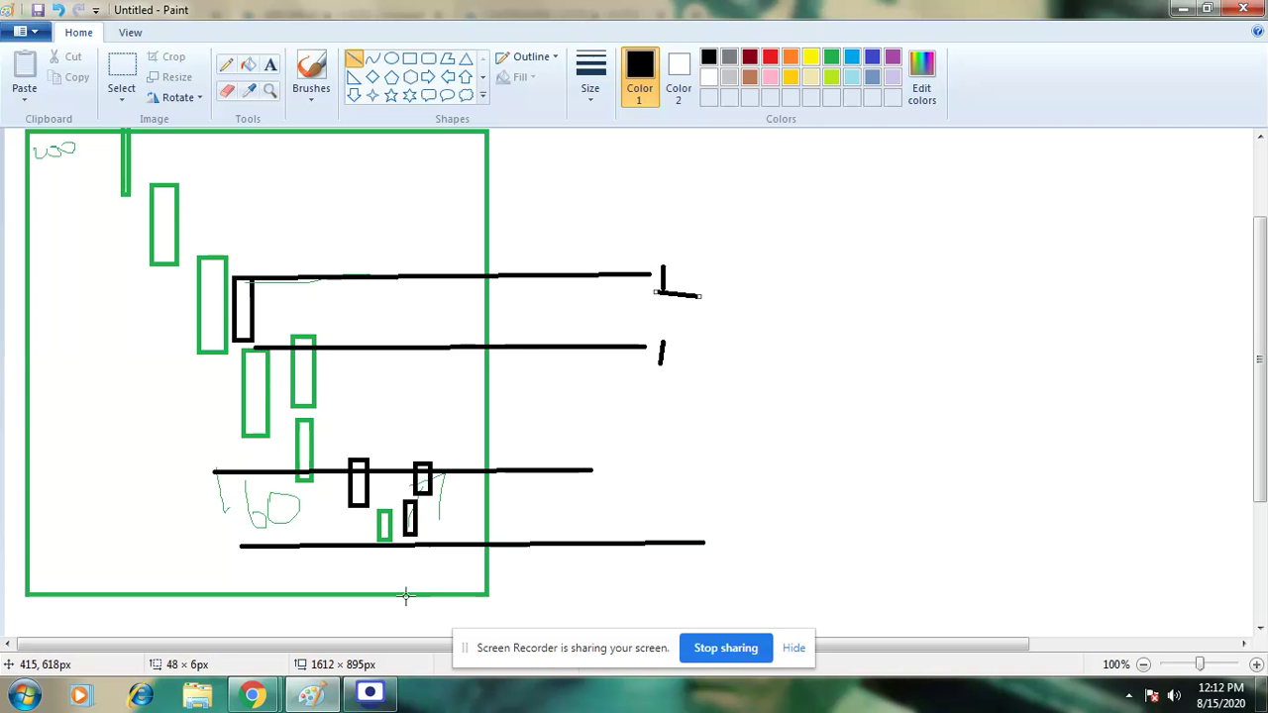
# Add a short black line below the lowest level and a brown slanted stroke across the candles
pyautogui.moveTo(323, 567)
pyautogui.mouseDown()
pyautogui.moveTo(406, 557)
pyautogui.moveTo(357, 551)
pyautogui.moveTo(377, 575)
pyautogui.moveTo(394, 573)
pyautogui.mouseUp()
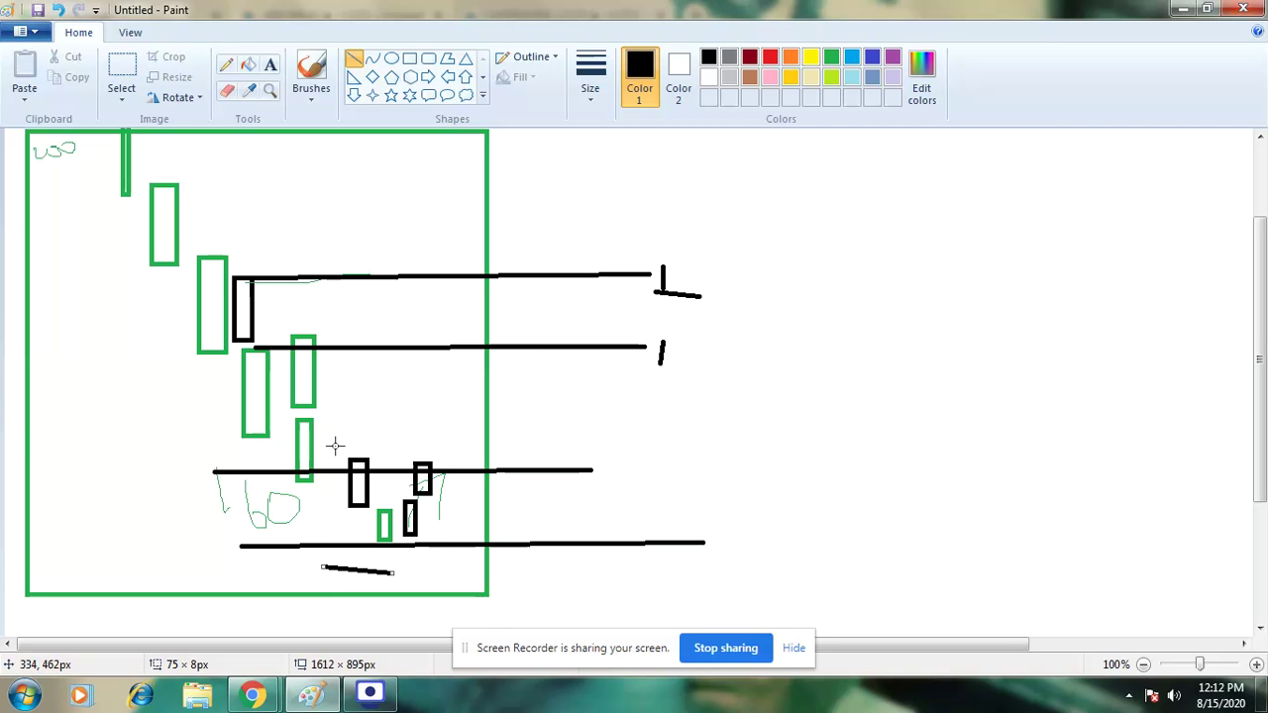
pyautogui.click(358, 465)
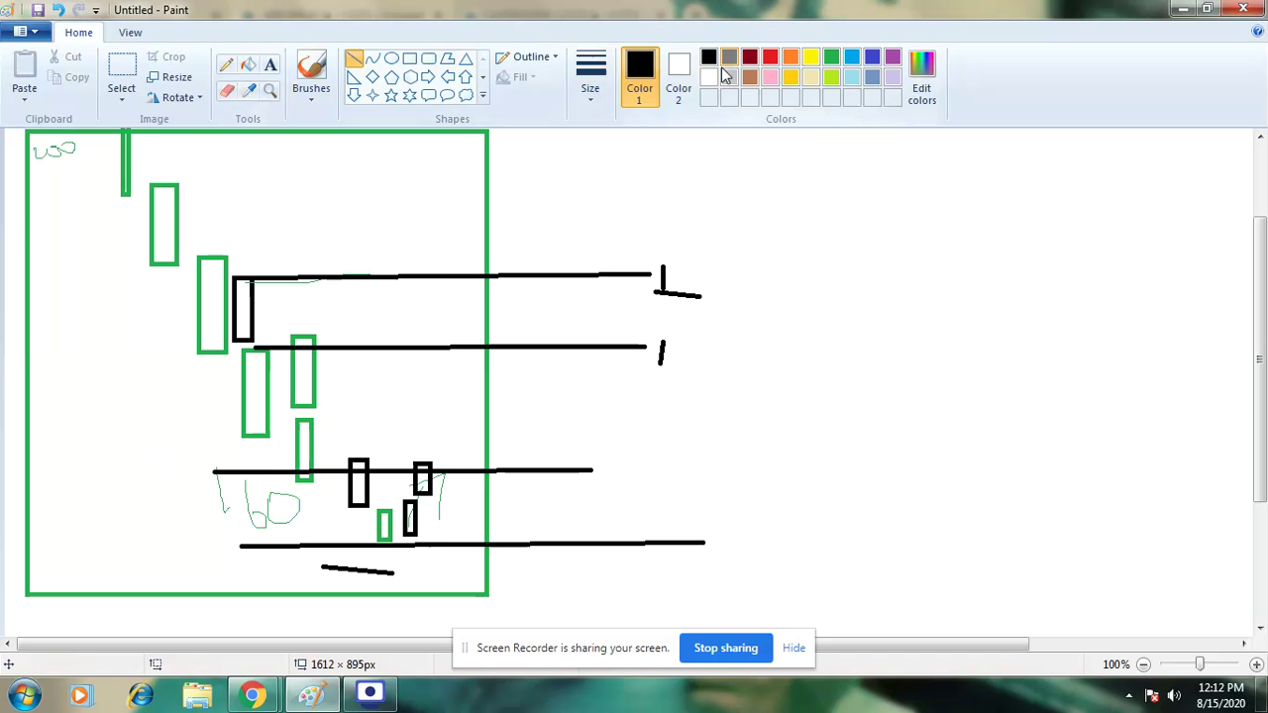
pyautogui.click(750, 77)
pyautogui.moveTo(184, 445)
pyautogui.mouseDown()
pyautogui.moveTo(189, 515)
pyautogui.moveTo(238, 462)
pyautogui.moveTo(363, 532)
pyautogui.moveTo(635, 503)
pyautogui.mouseUp()
pyautogui.click(391, 57)
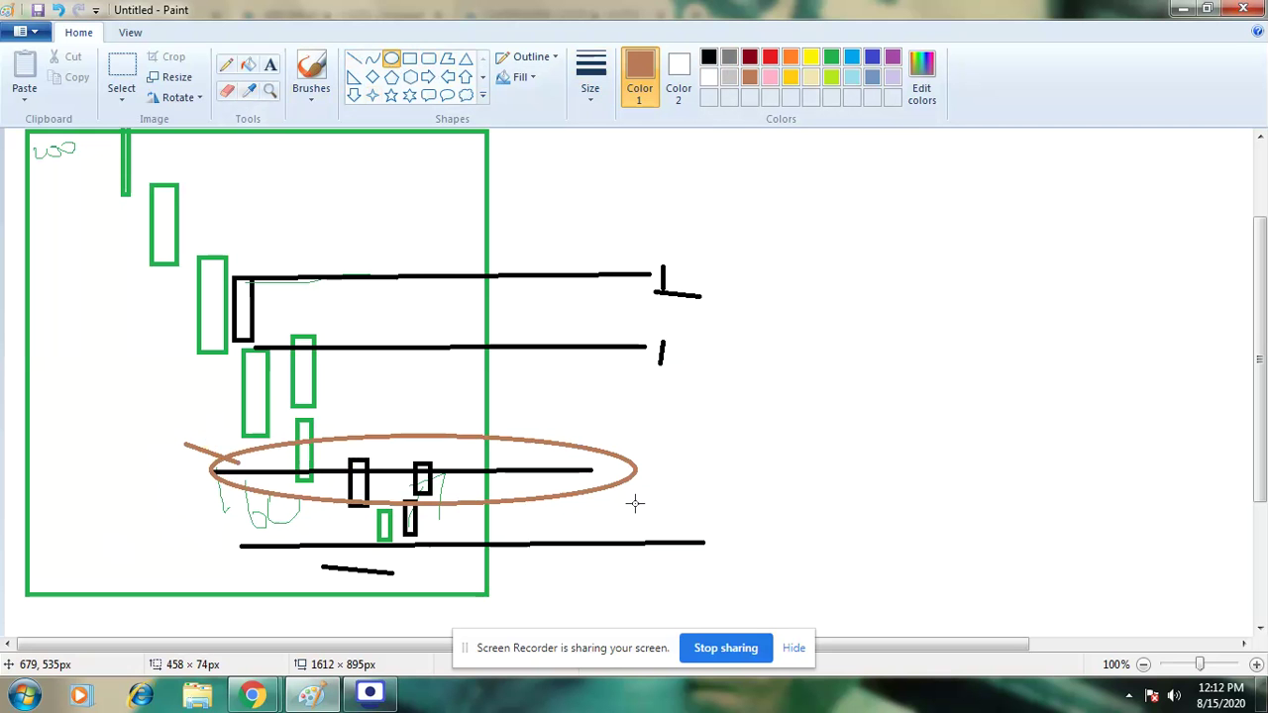
# Finish the brown oval around the lower level line and set the drawing colour to dark red
pyautogui.click(974, 453)
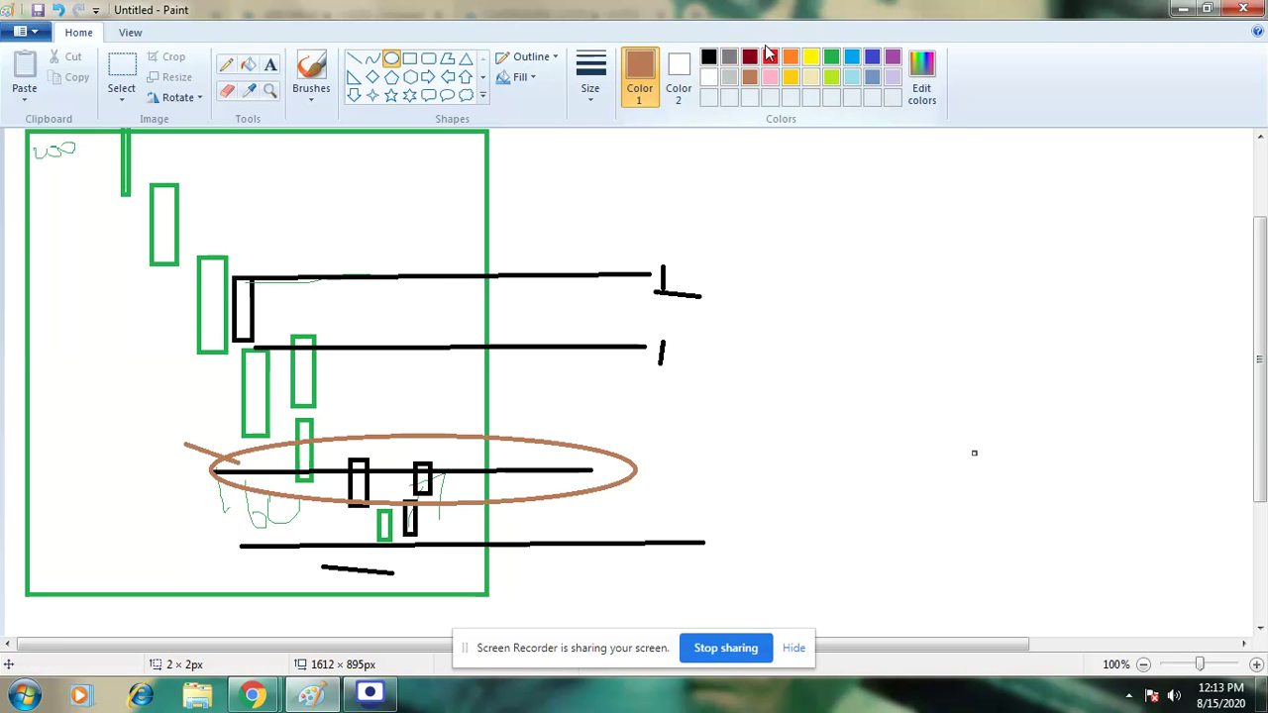
pyautogui.click(831, 57)
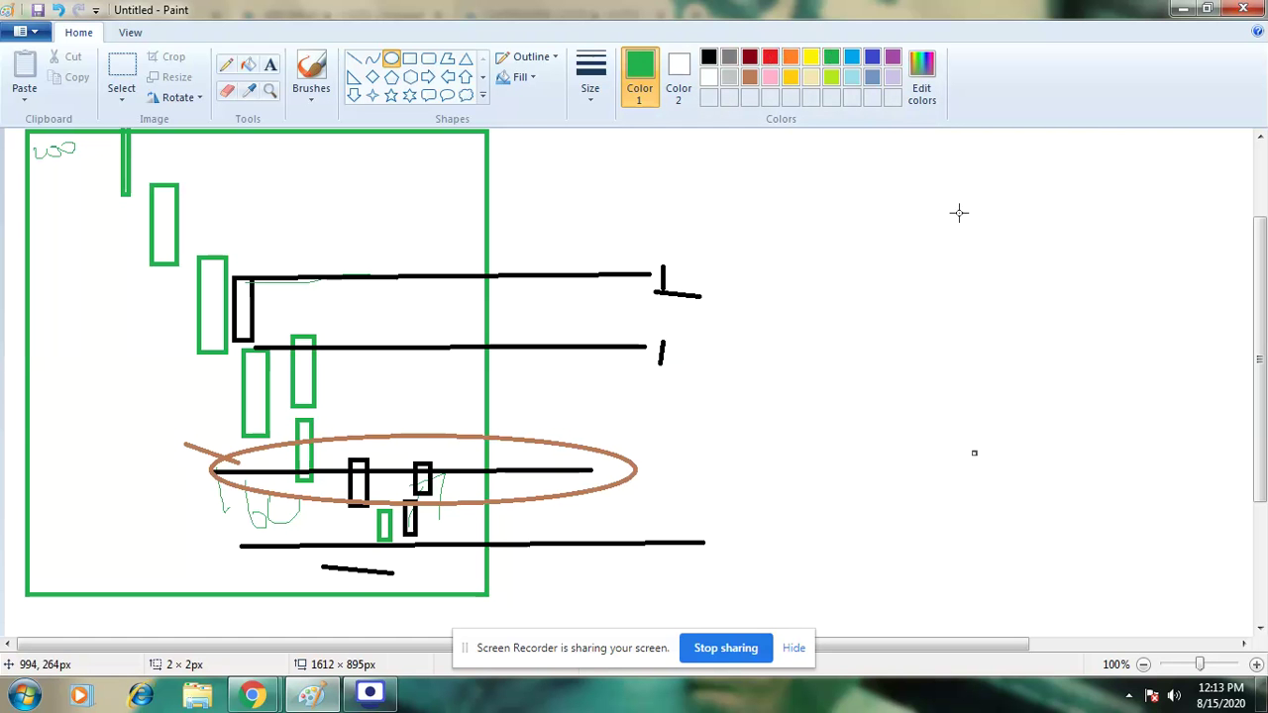
pyautogui.click(755, 58)
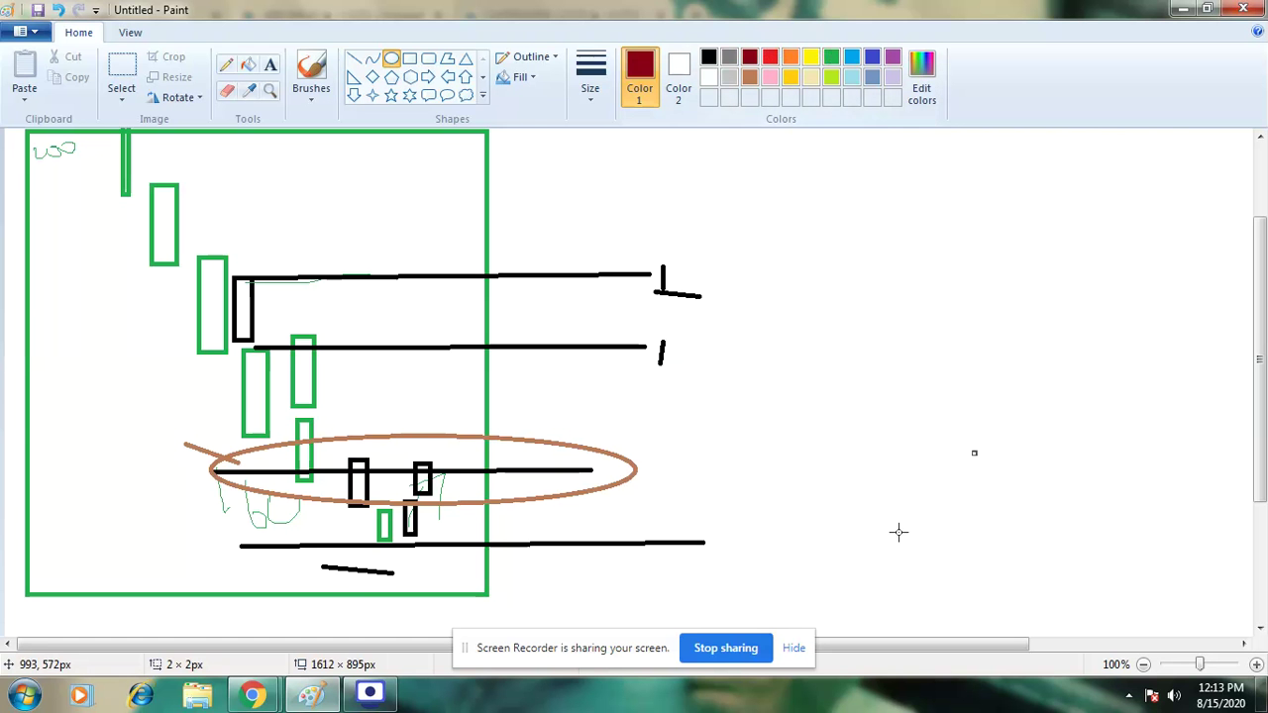
# Draw a thin dark-red oval and three dark-red candles stepping upward on the right
pyautogui.moveTo(939, 499); pyautogui.dragTo(959, 574)
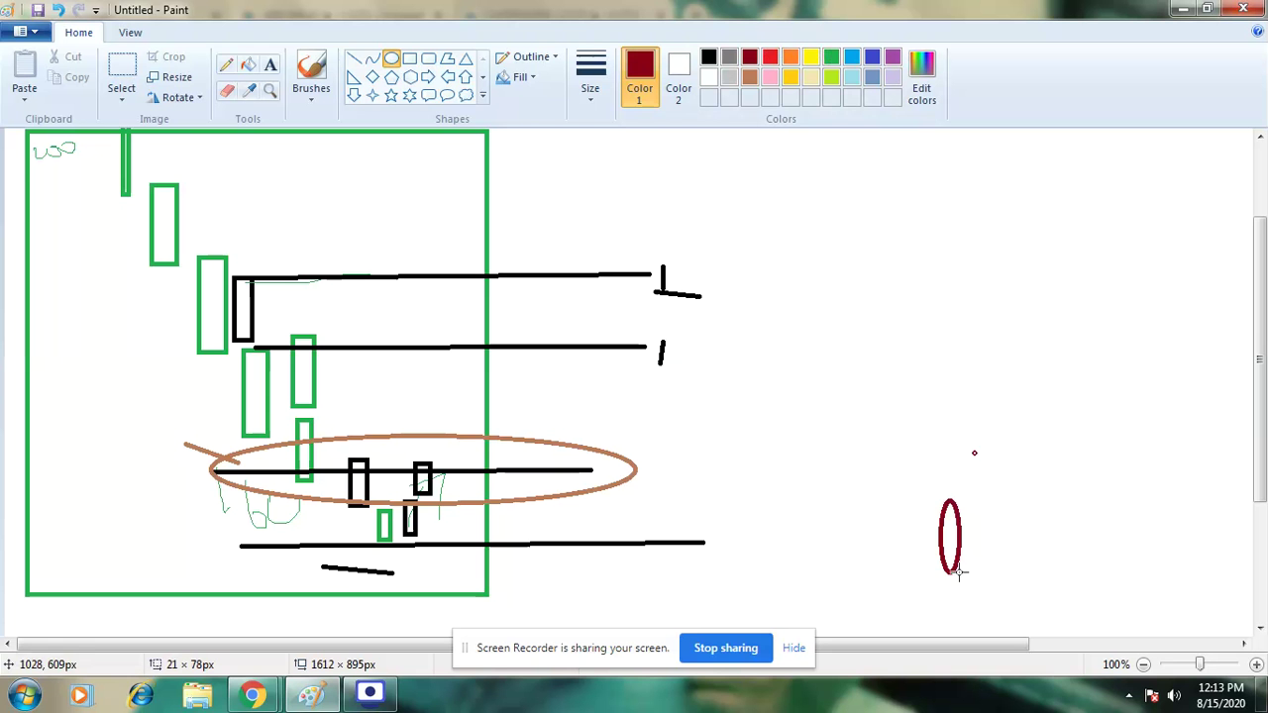
pyautogui.click(410, 61)
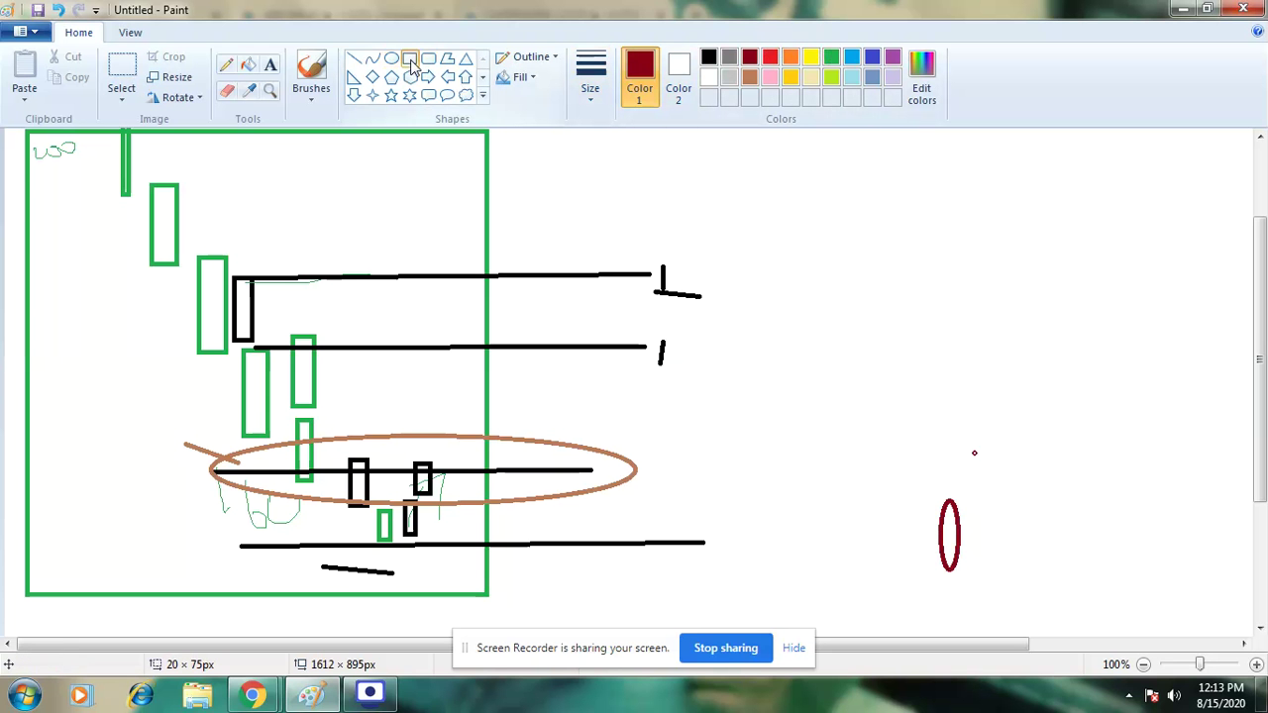
pyautogui.moveTo(986, 419)
pyautogui.mouseDown()
pyautogui.moveTo(997, 487)
pyautogui.moveTo(1008, 491)
pyautogui.mouseUp()
pyautogui.moveTo(1022, 326)
pyautogui.mouseDown()
pyautogui.moveTo(1026, 401)
pyautogui.moveTo(1053, 407)
pyautogui.mouseUp()
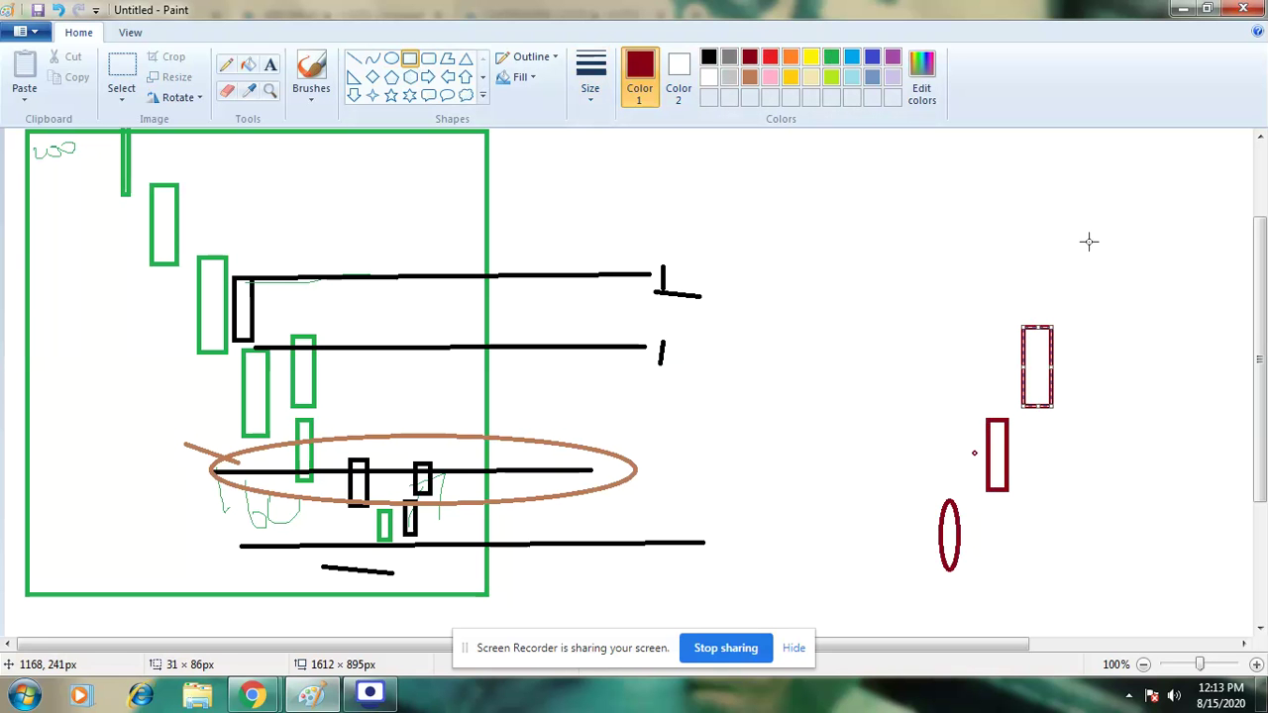
pyautogui.moveTo(1074, 218)
pyautogui.mouseDown()
pyautogui.moveTo(1077, 302)
pyautogui.moveTo(1061, 327)
pyautogui.mouseUp()
pyautogui.moveTo(1125, 160); pyautogui.dragTo(1095, 237)
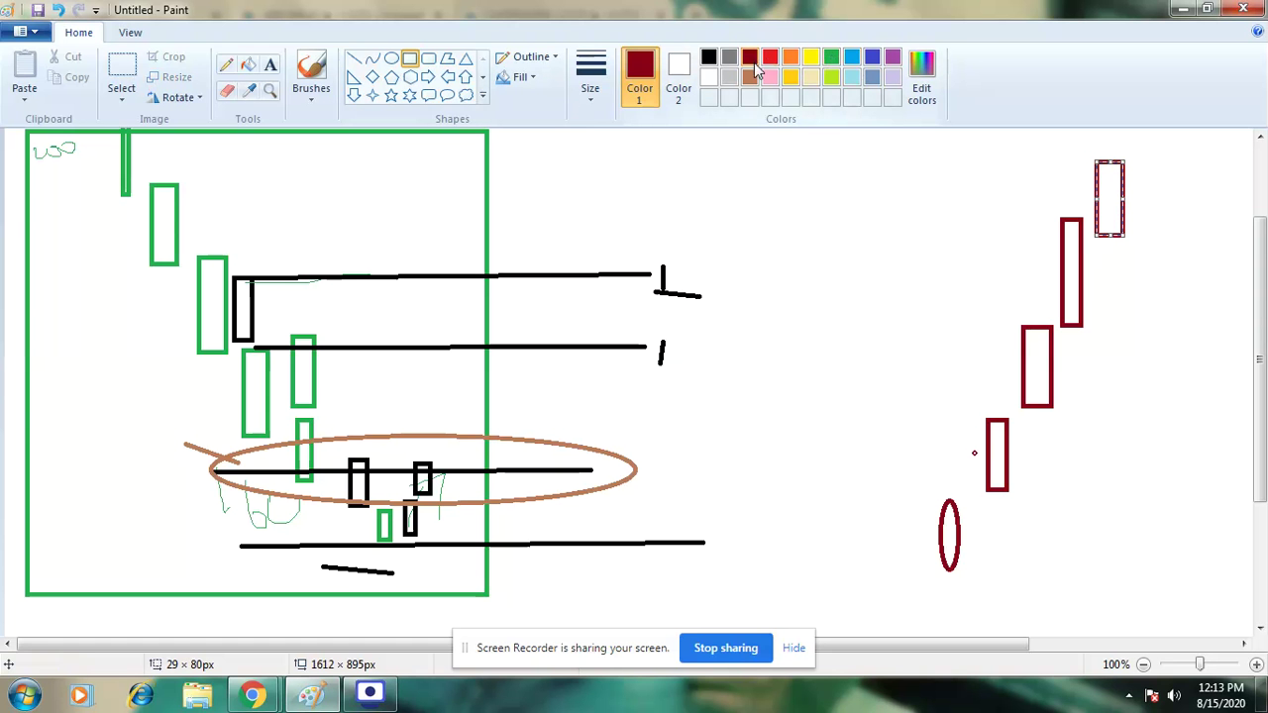
# Cap the rising series with two green candles
pyautogui.click(831, 57)
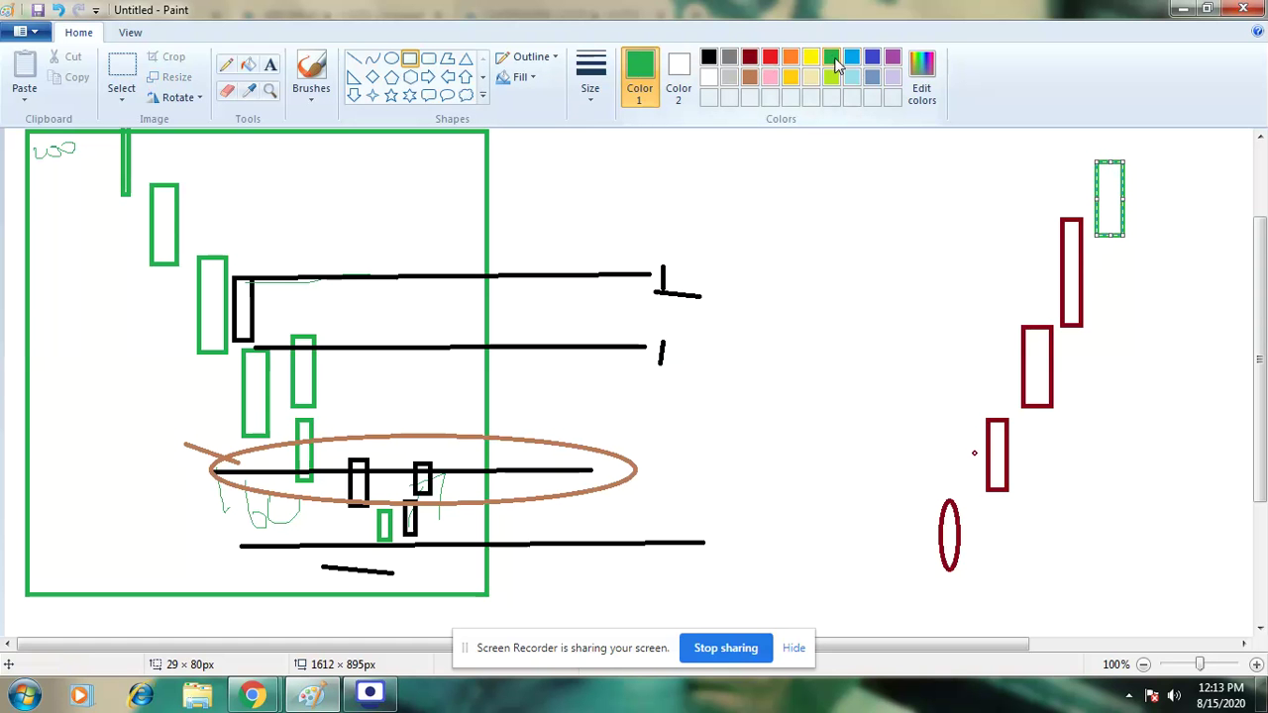
pyautogui.moveTo(1095, 237)
pyautogui.mouseDown()
pyautogui.moveTo(1083, 244)
pyautogui.moveTo(1106, 228)
pyautogui.mouseUp()
pyautogui.moveTo(1079, 178); pyautogui.dragTo(1099, 238)
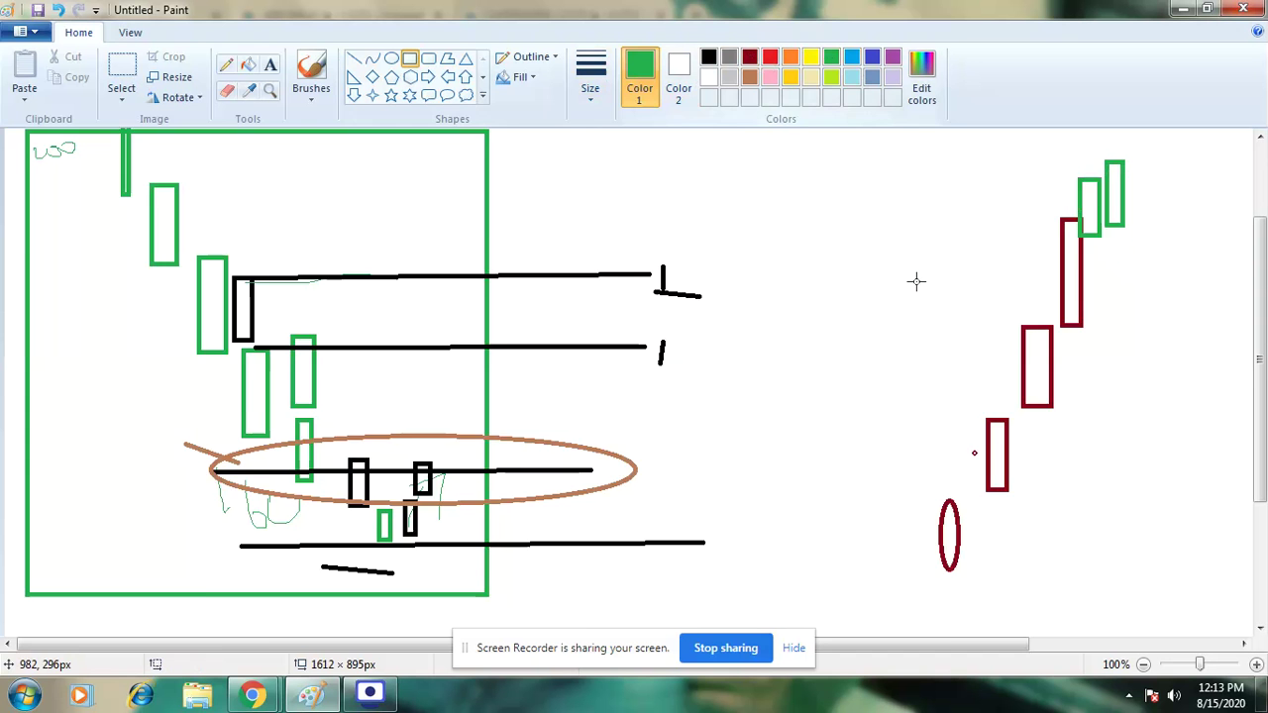
pyautogui.scroll(3, 915, 280)
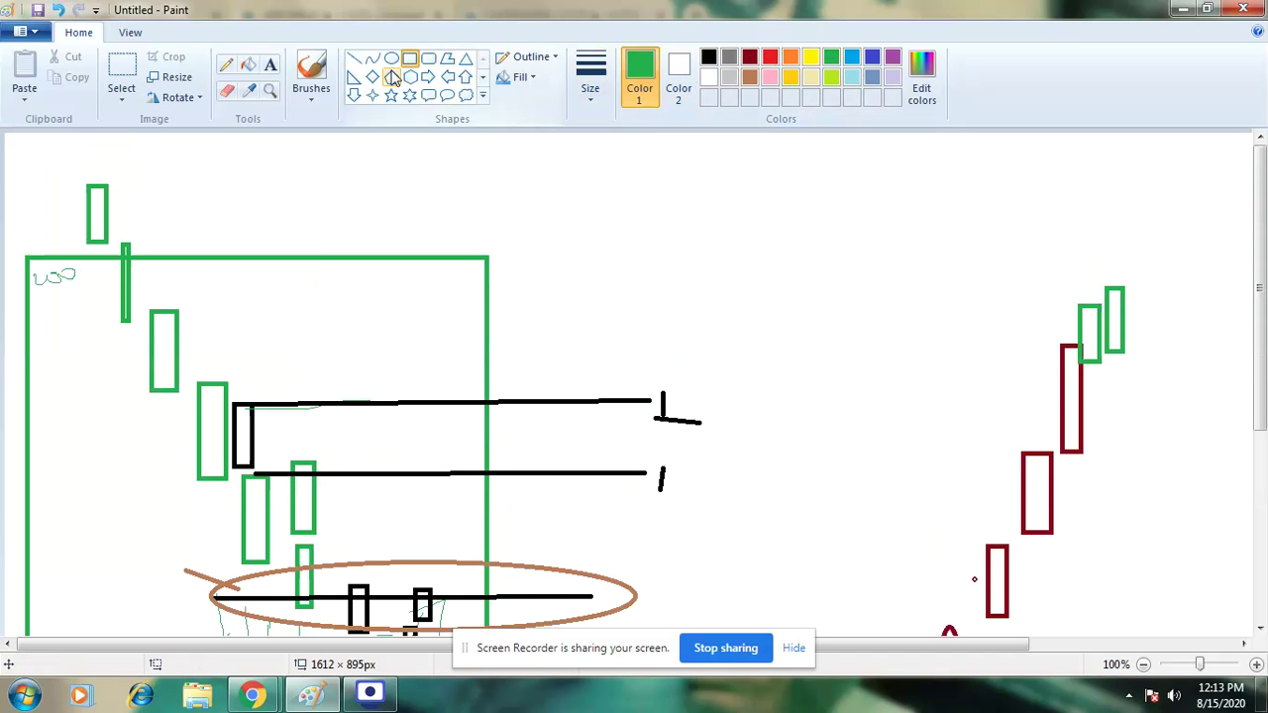
# Draw two black candles continuing the rising series above the green ones
pyautogui.click(708, 58)
pyautogui.moveTo(1129, 212); pyautogui.dragTo(1149, 282)
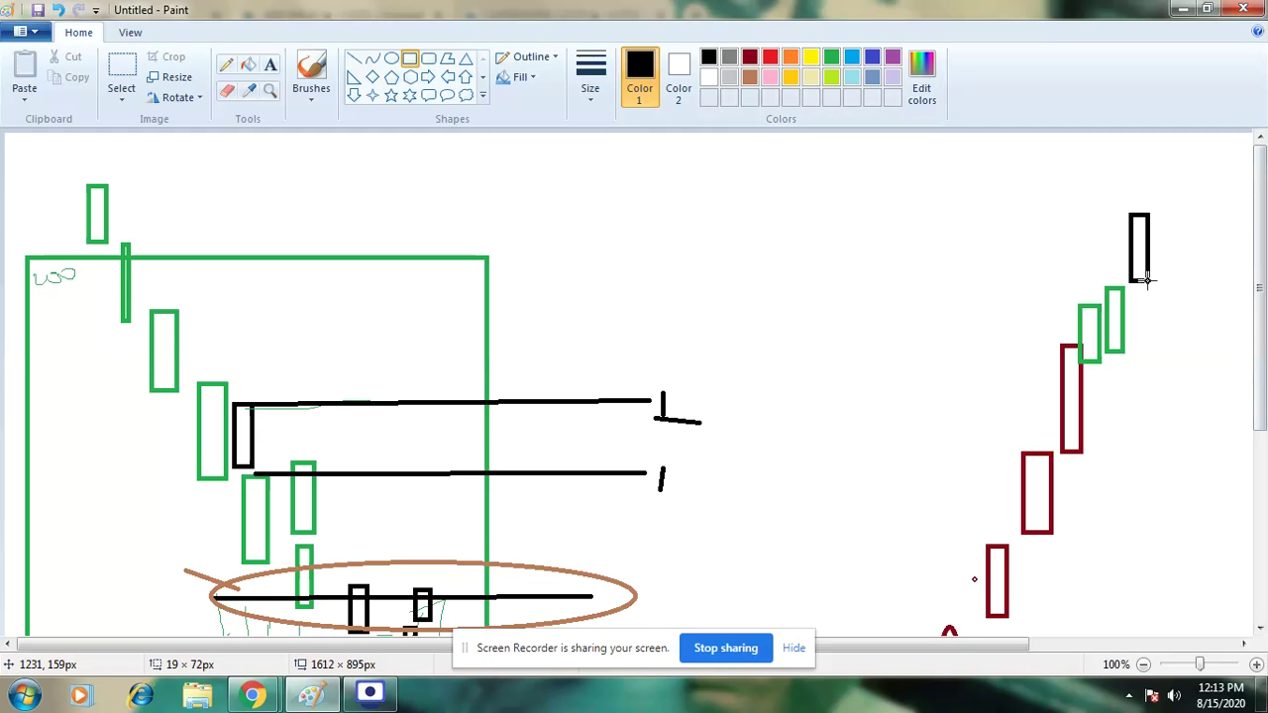
pyautogui.moveTo(1175, 162)
pyautogui.mouseDown()
pyautogui.moveTo(1177, 223)
pyautogui.moveTo(1156, 244)
pyautogui.mouseUp()
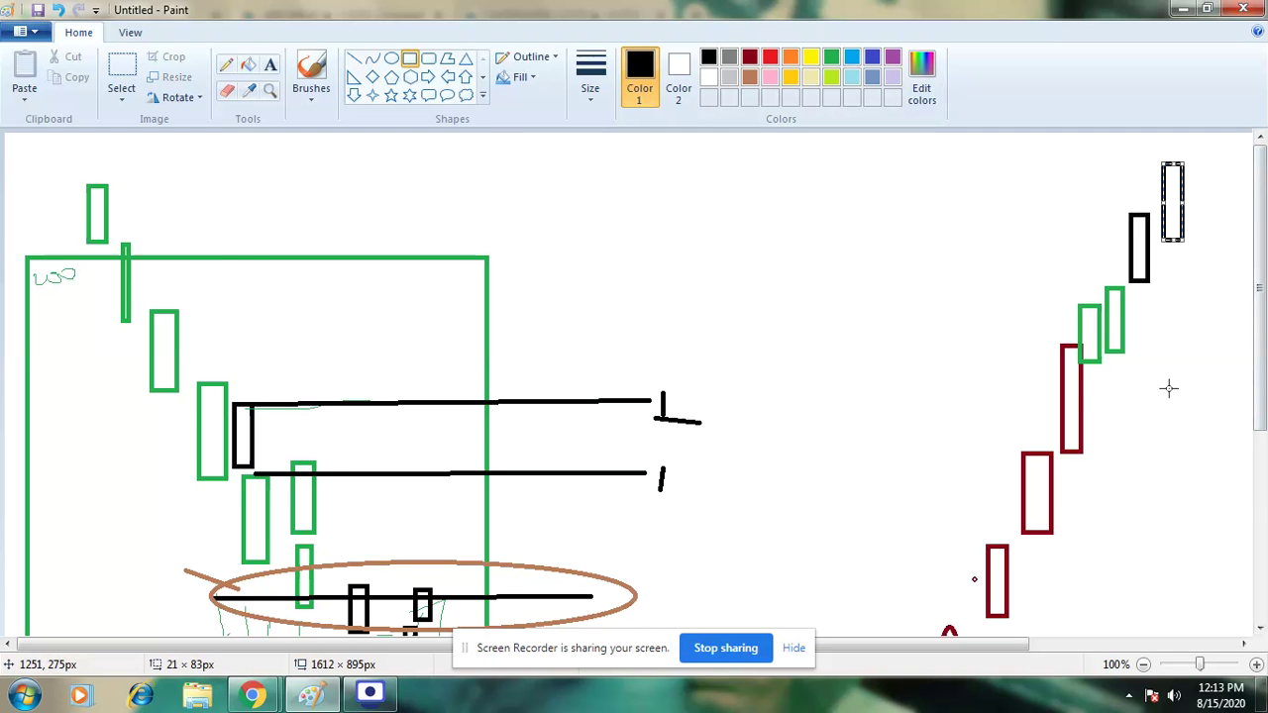
pyautogui.scroll(-3, 1101, 430)
pyautogui.scroll(3, 986, 550)
pyautogui.scroll(-3, 985, 550)
pyautogui.scroll(3, 1134, 407)
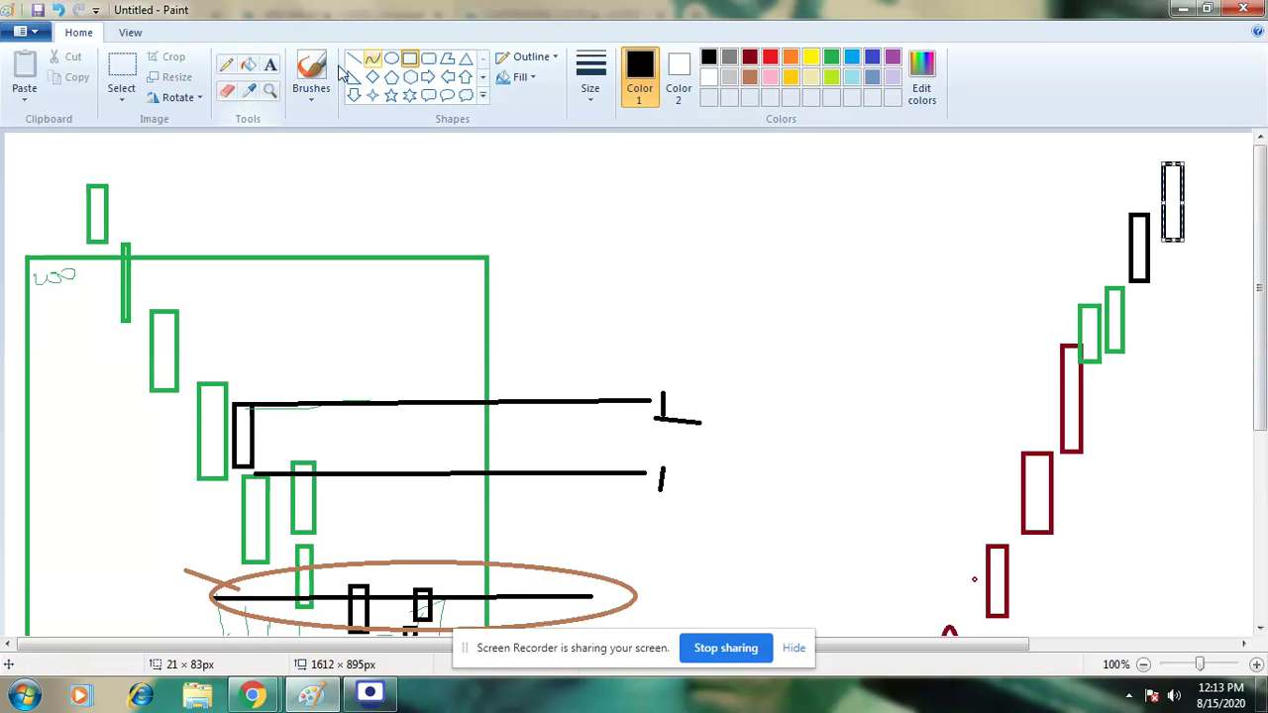
# Recolour the topmost candle's outline bright red and commit it
pyautogui.click(771, 77)
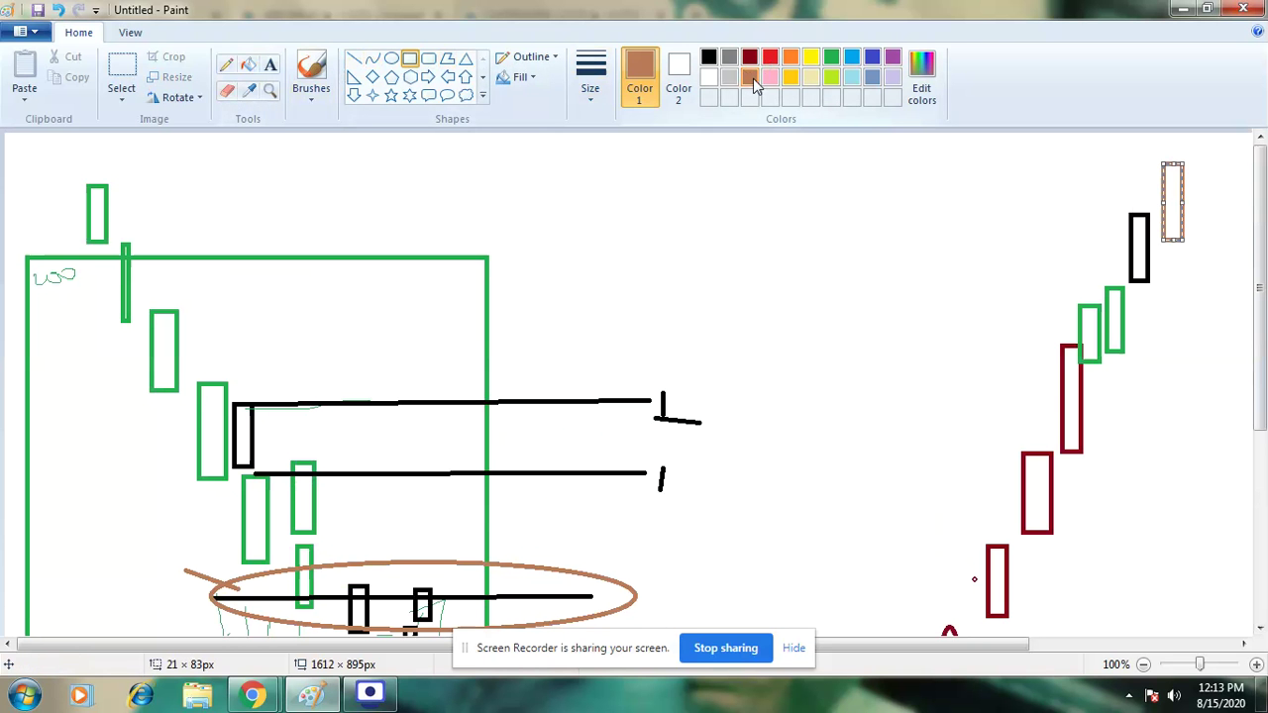
pyautogui.click(770, 57)
pyautogui.click(1154, 267)
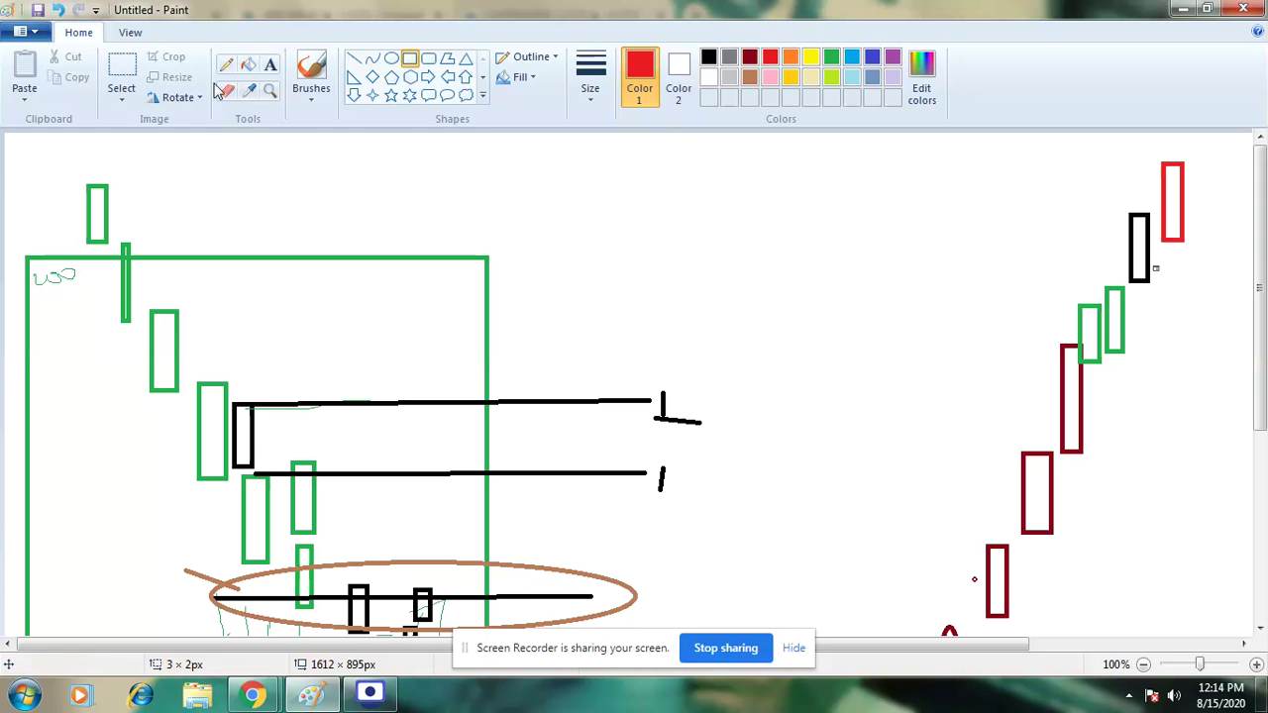
# Draw red straight lines through the black and dark red candles and at the red candle's top
pyautogui.click(354, 58)
pyautogui.moveTo(1063, 275); pyautogui.dragTo(1267, 270)
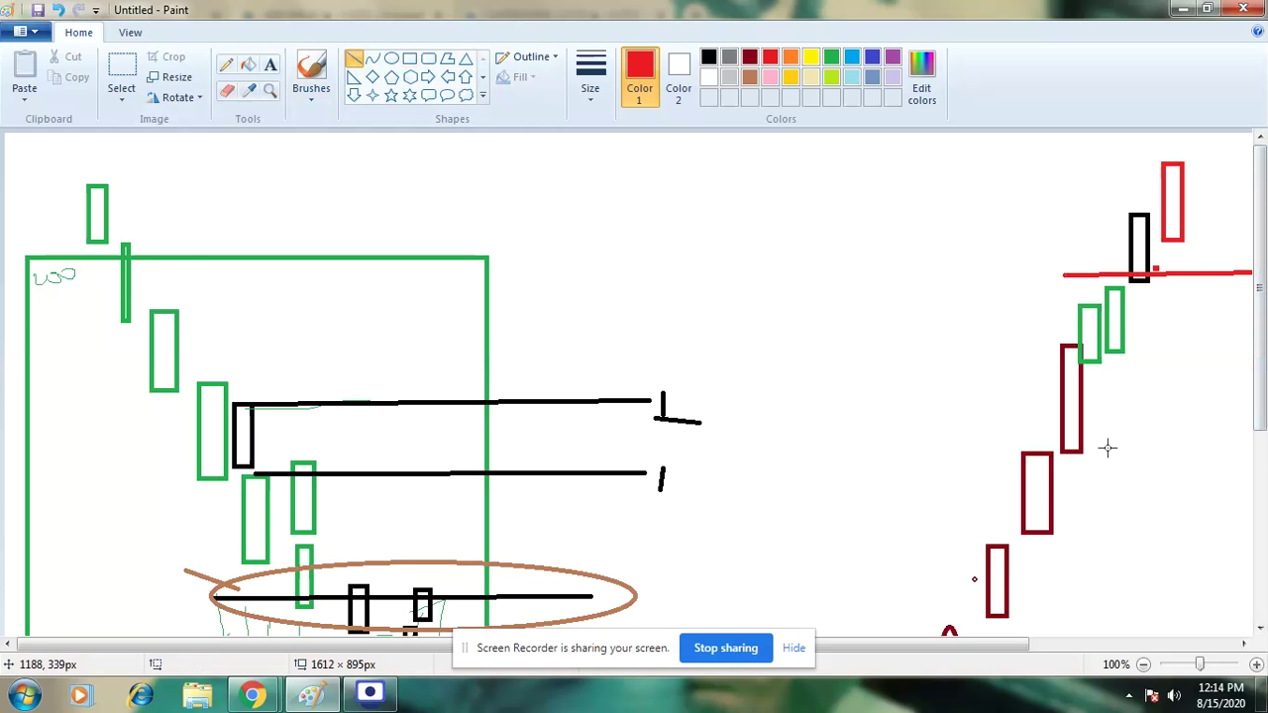
pyautogui.moveTo(970, 449); pyautogui.dragTo(1266, 442)
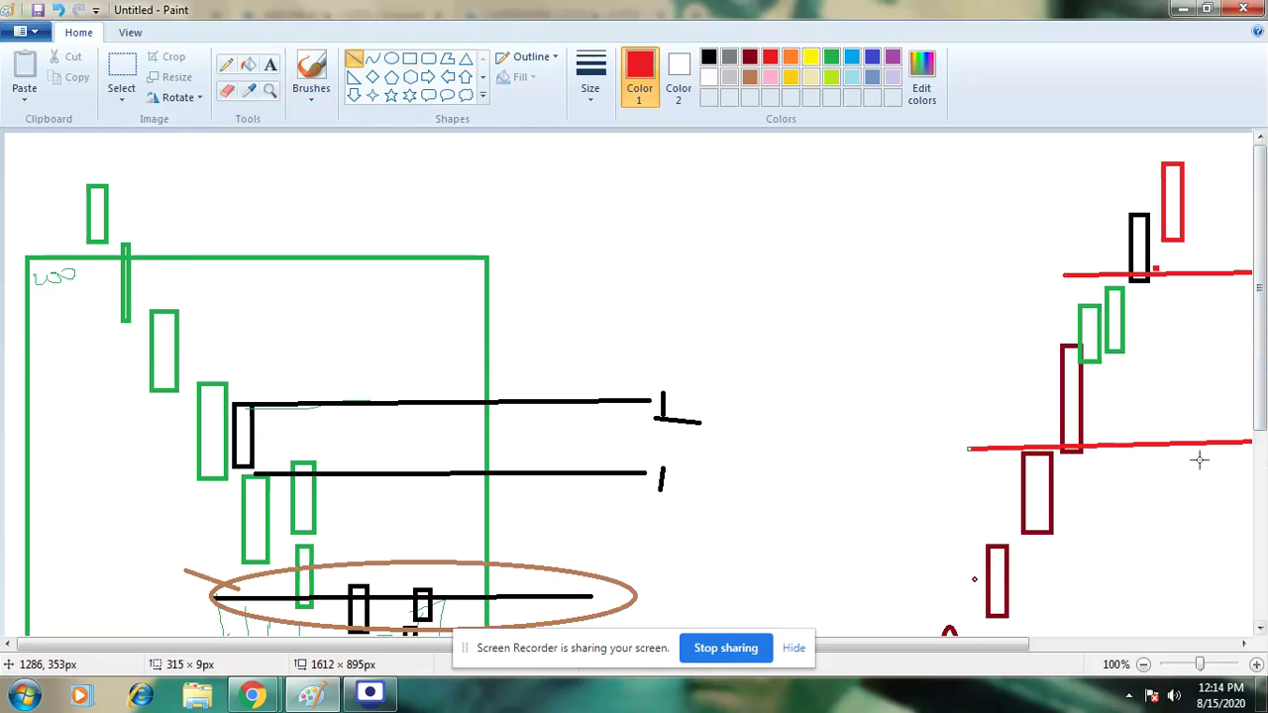
pyautogui.scroll(-5, 1194, 463)
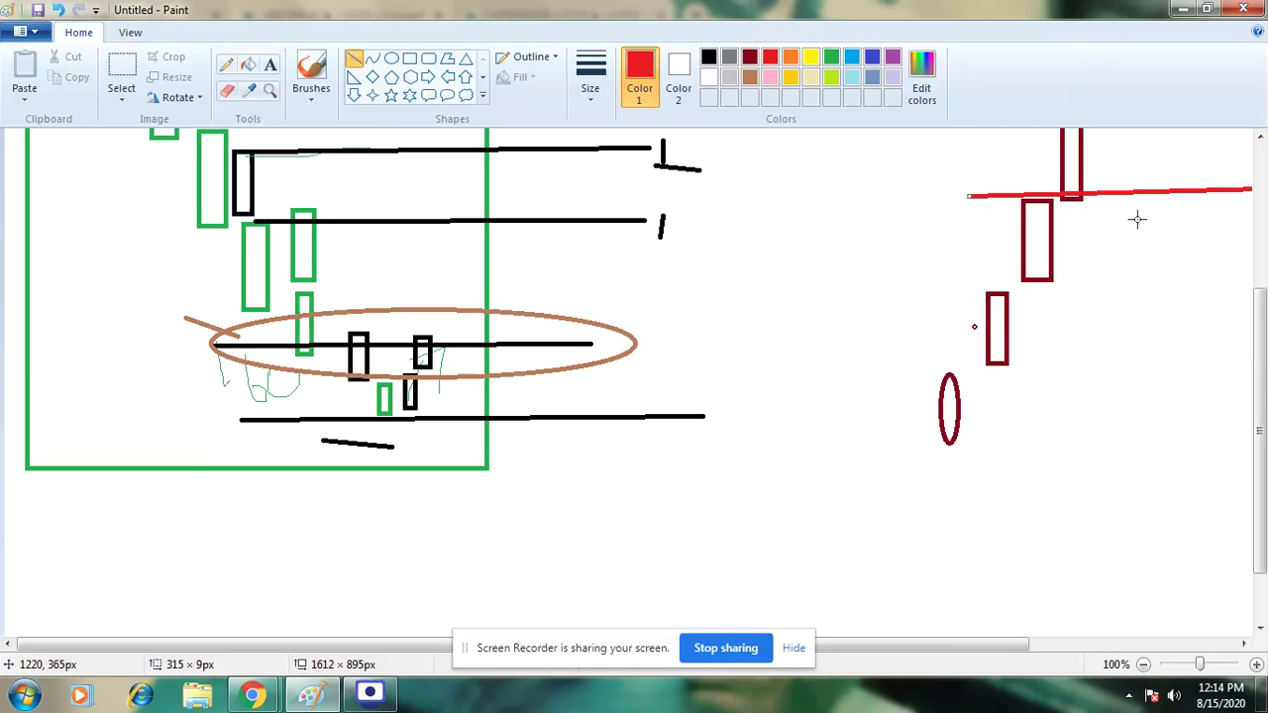
pyautogui.scroll(2, 1137, 220)
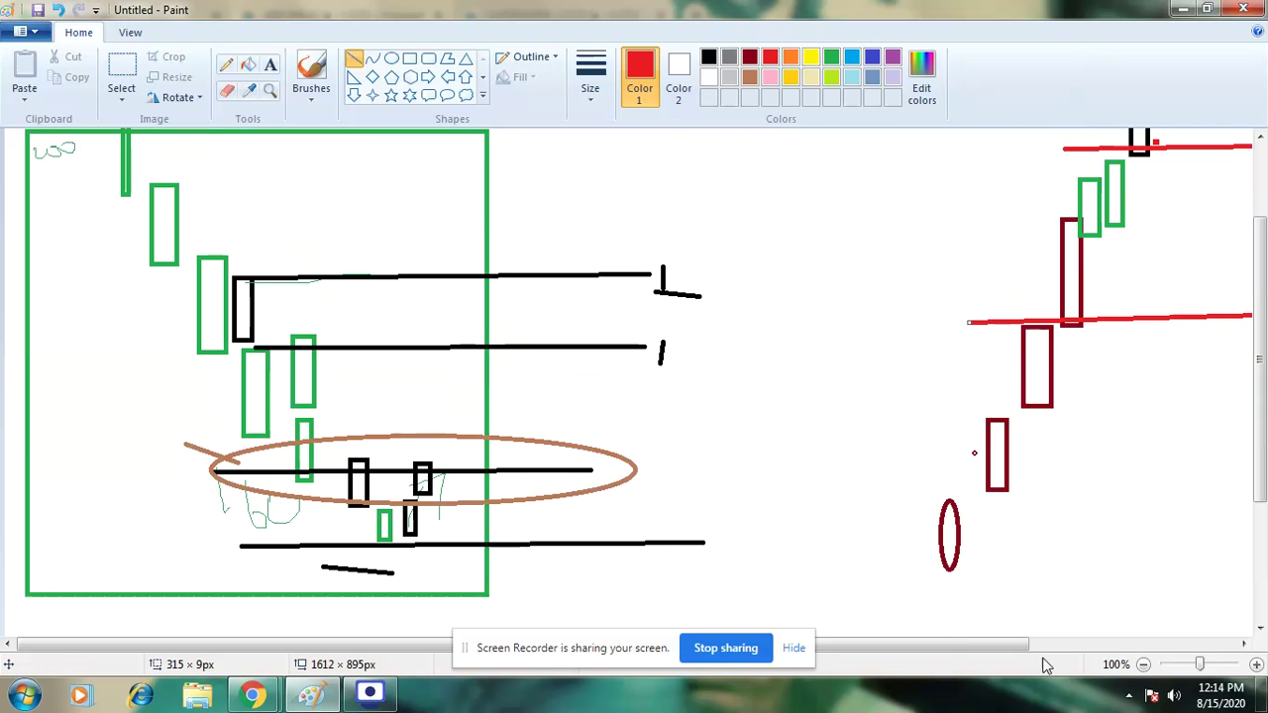
pyautogui.moveTo(947, 642); pyautogui.dragTo(1056, 641)
pyautogui.scroll(2, 1026, 500)
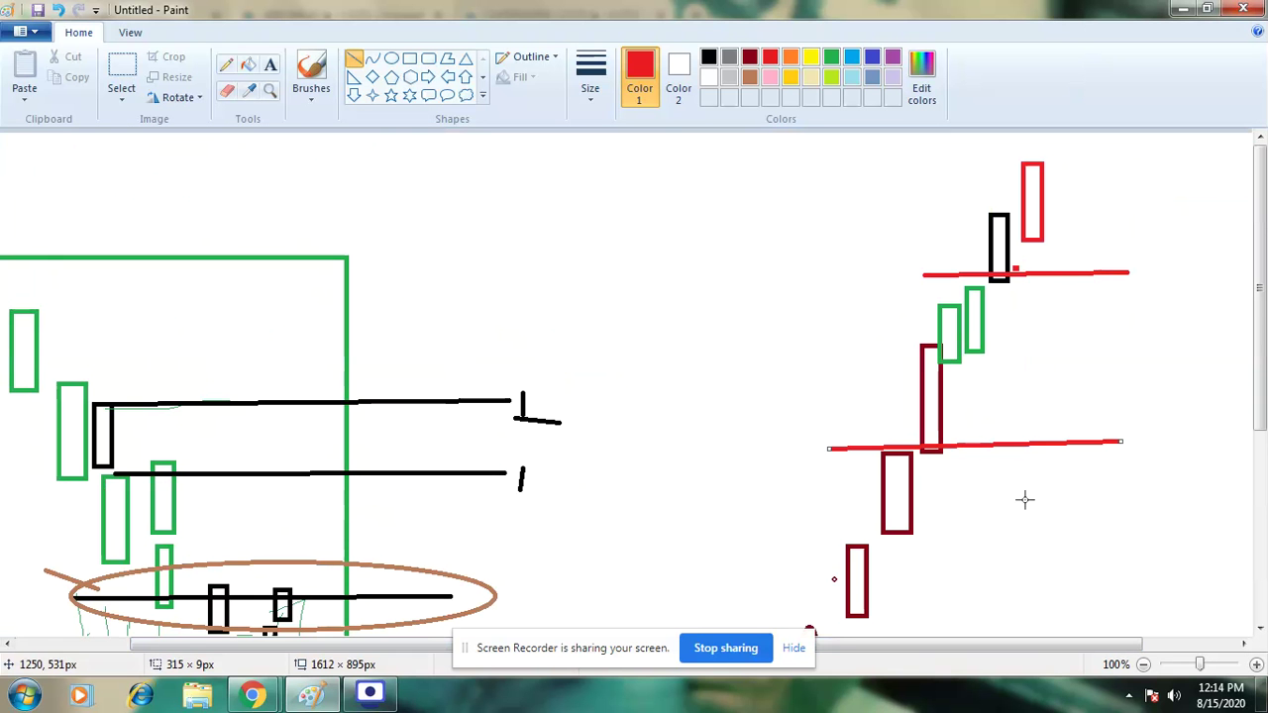
pyautogui.moveTo(1025, 163); pyautogui.dragTo(1256, 160)
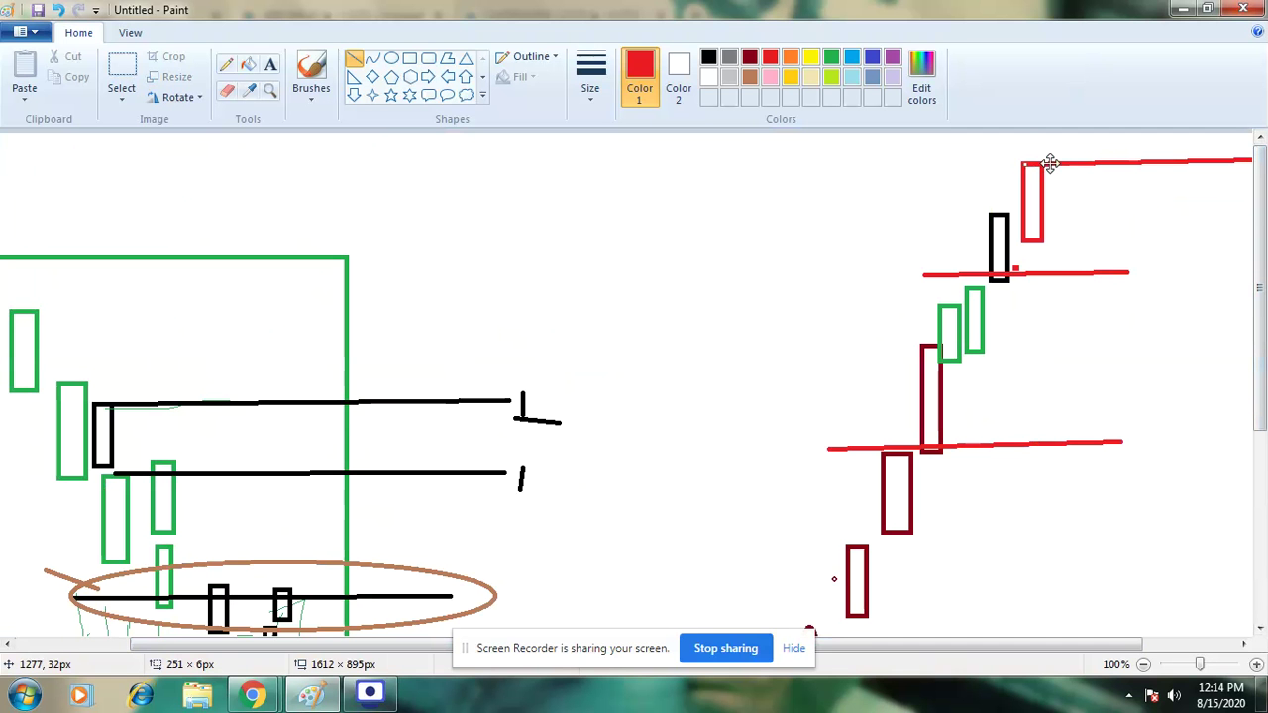
pyautogui.moveTo(1050, 164)
pyautogui.mouseDown()
pyautogui.moveTo(1076, 218)
pyautogui.moveTo(1047, 169)
pyautogui.moveTo(988, 161)
pyautogui.mouseUp()
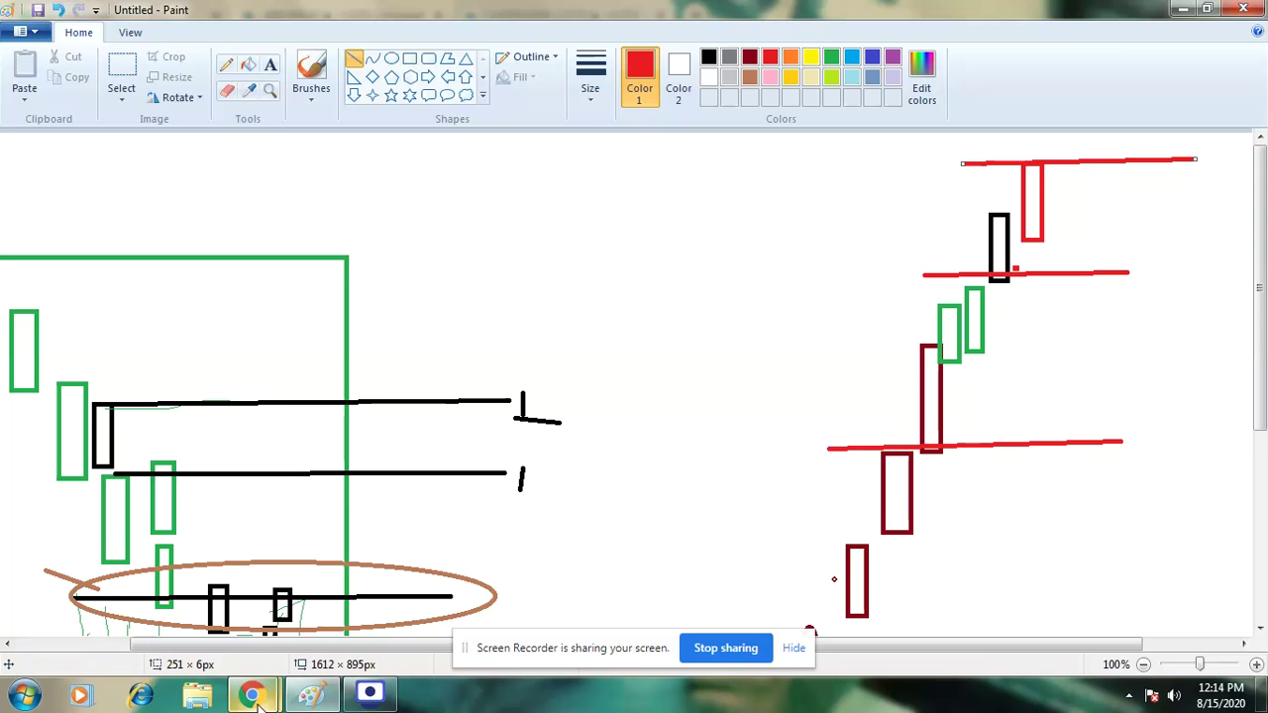
# Close the Tickmill ad on the ABB chart and draw a trend line from 19 Jun low to 03 Jul high
pyautogui.moveTo(253, 697)
pyautogui.click(198, 612)
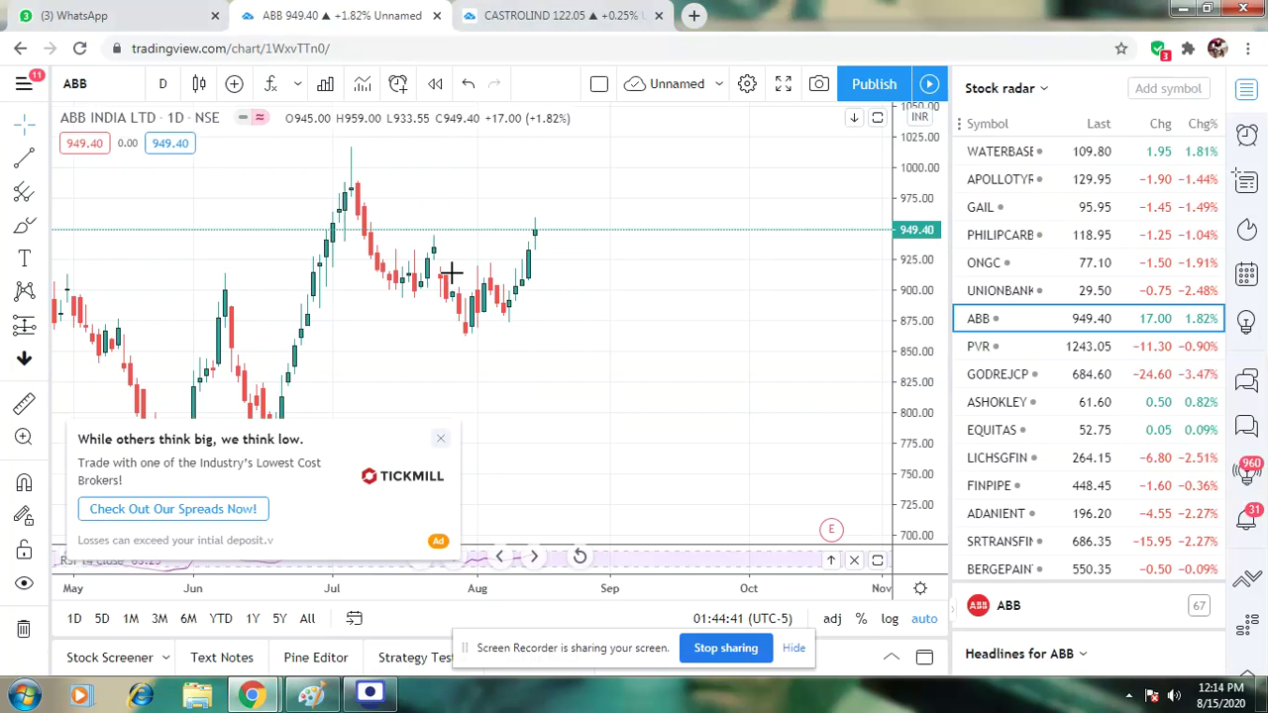
pyautogui.click(442, 440)
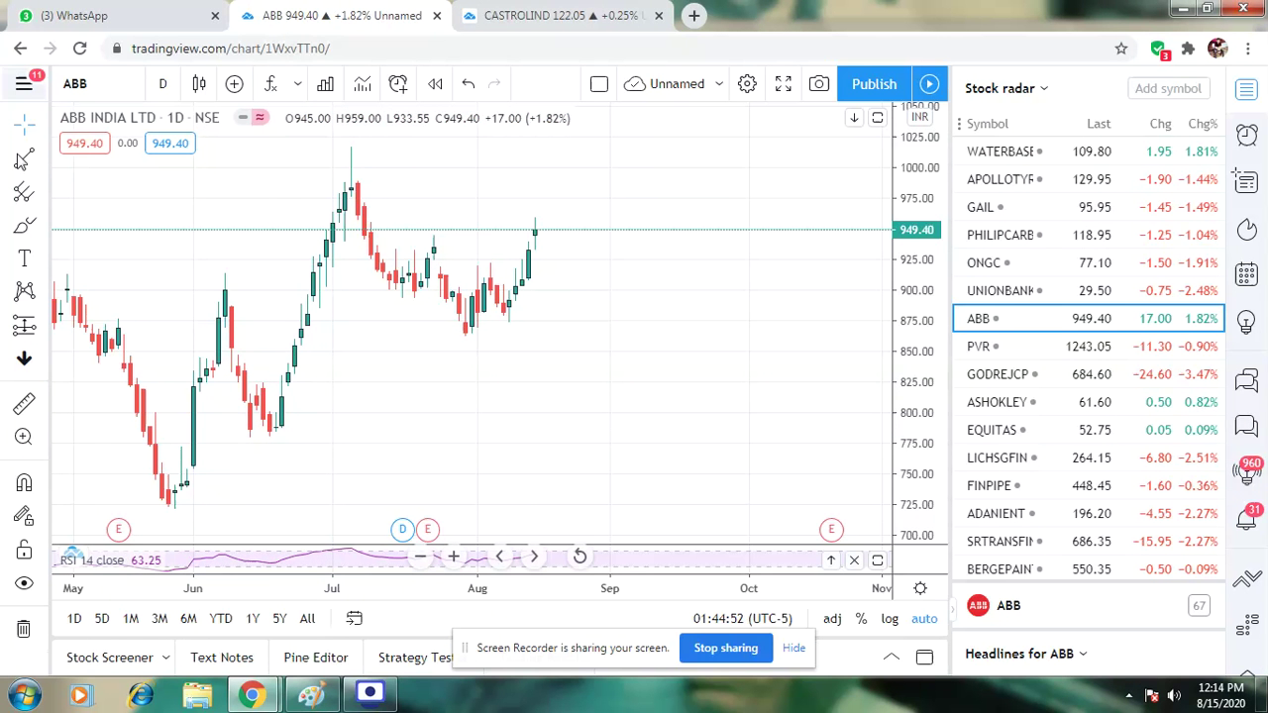
pyautogui.click(282, 432)
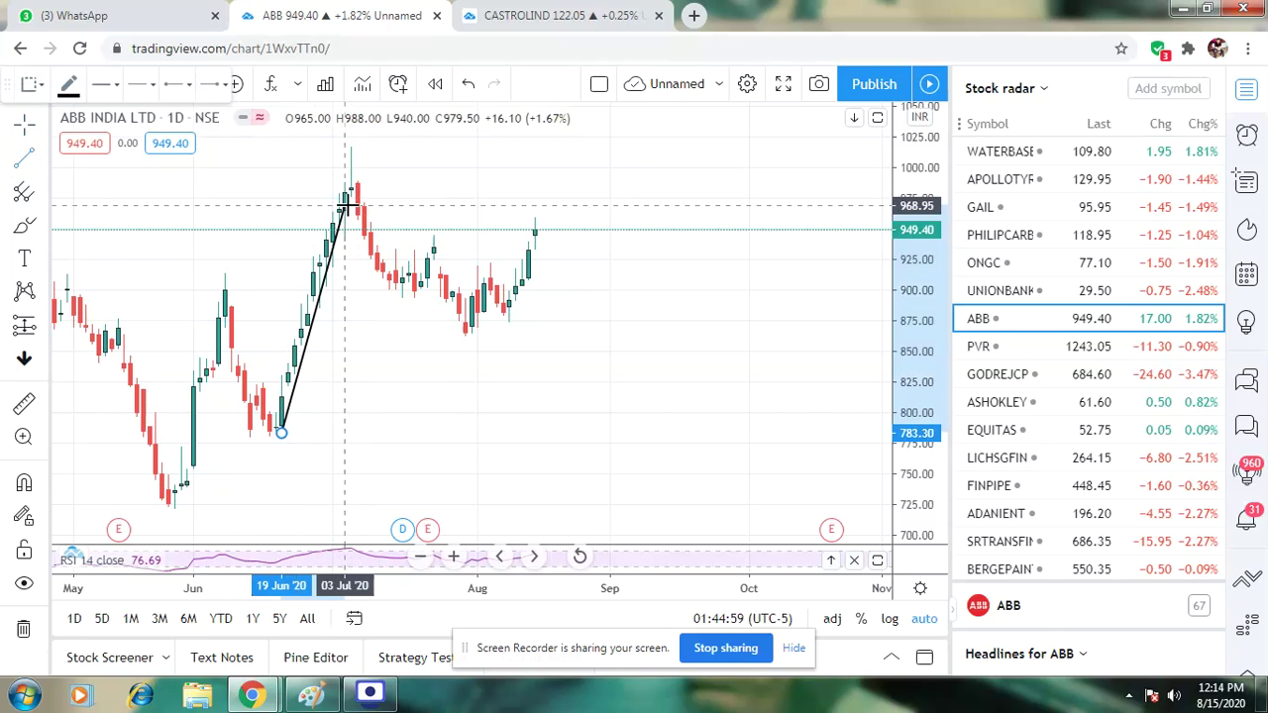
pyautogui.click(342, 205)
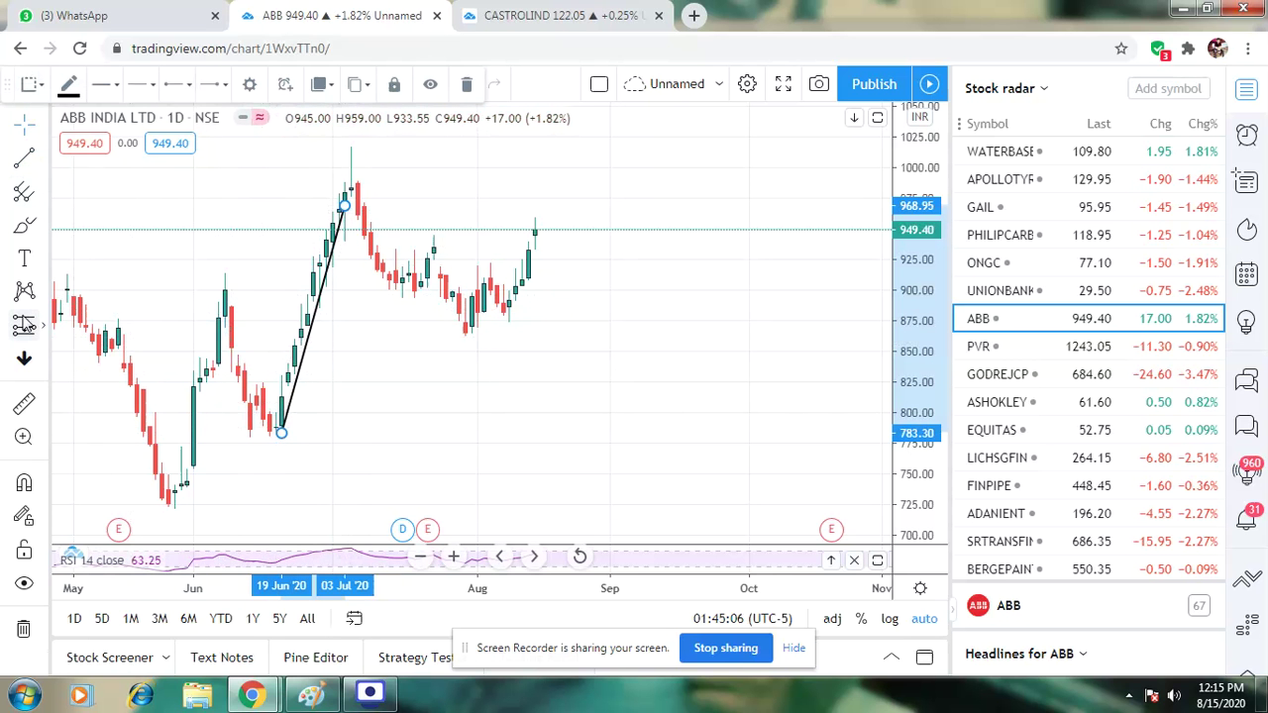
pyautogui.click(42, 330)
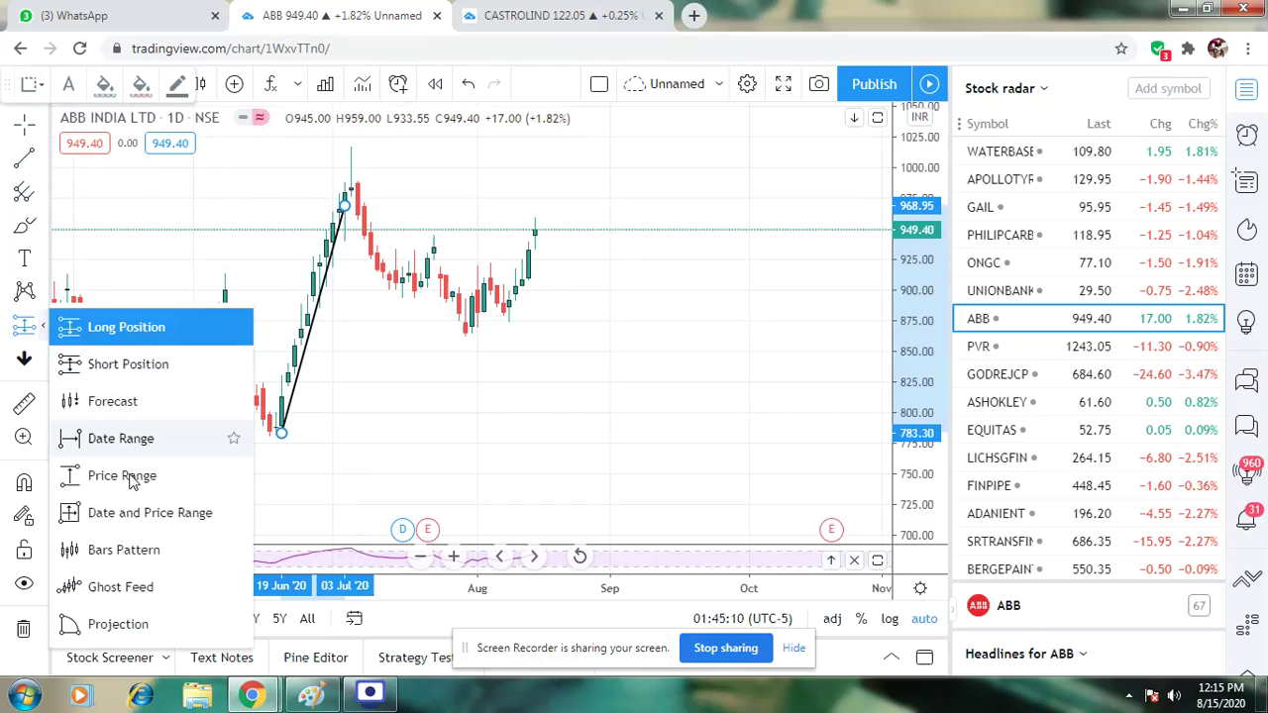
pyautogui.click(153, 552)
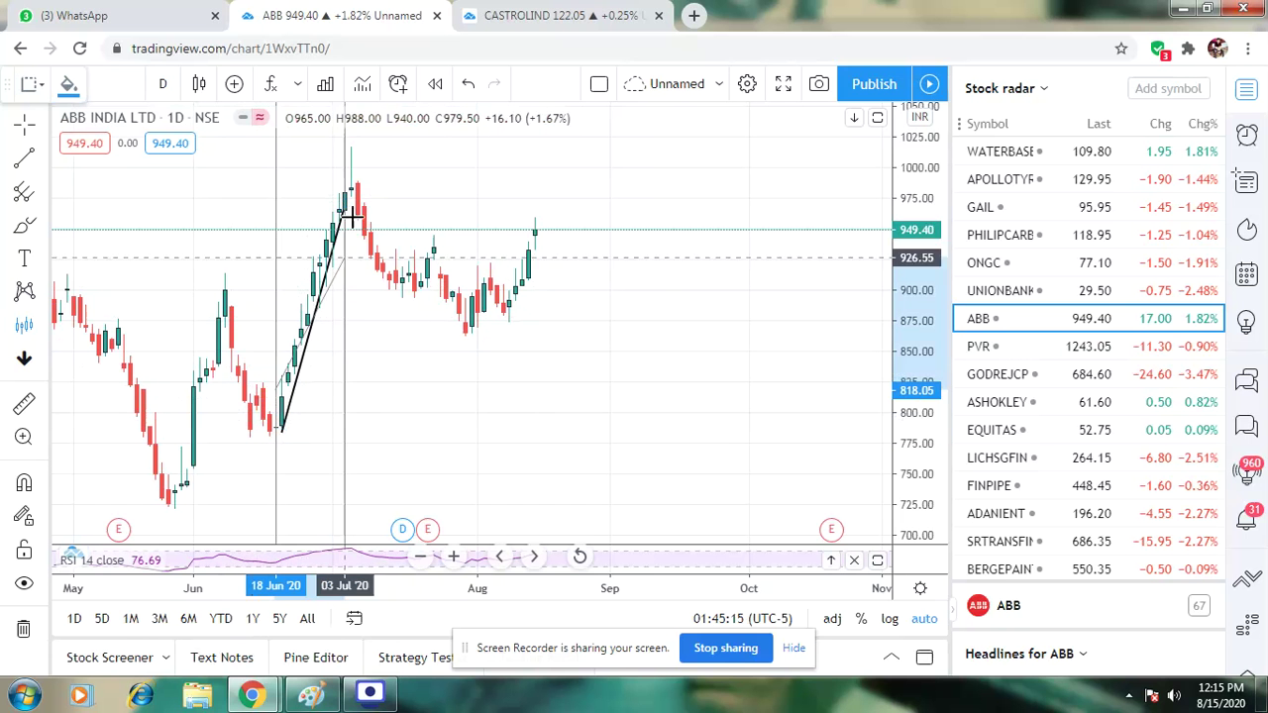
pyautogui.click(422, 244)
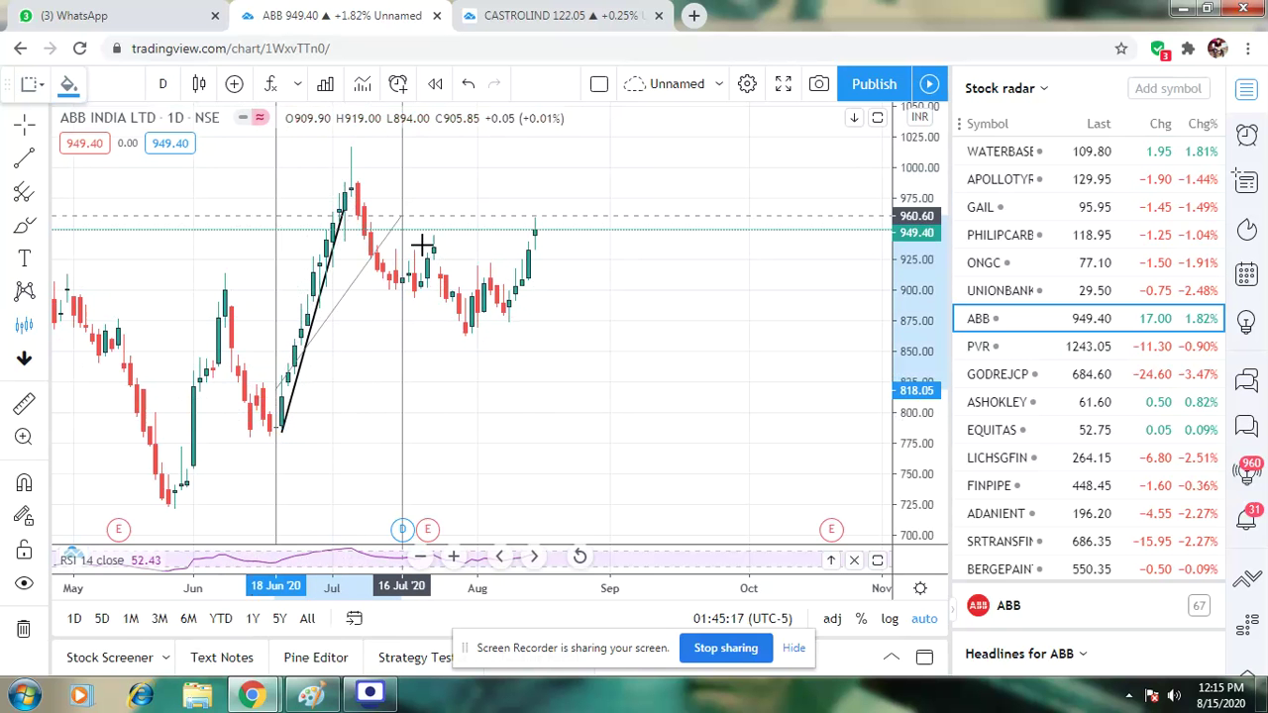
pyautogui.click(409, 255)
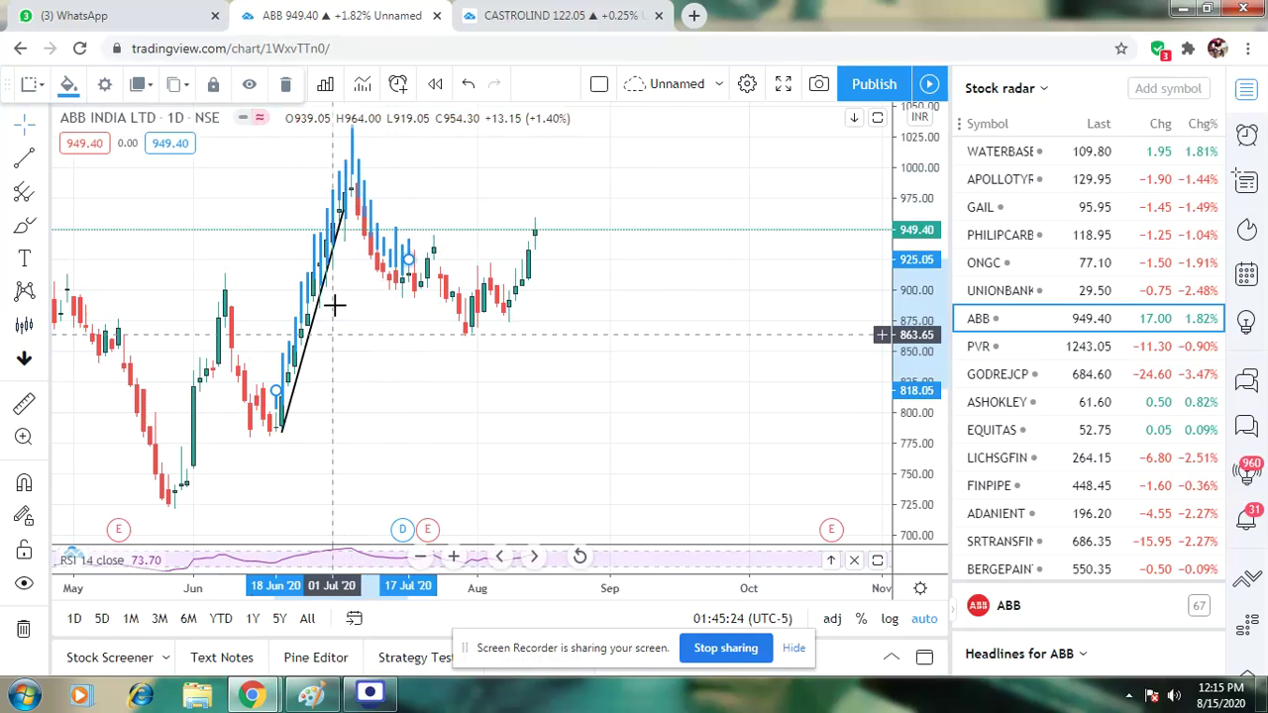
pyautogui.click(300, 409)
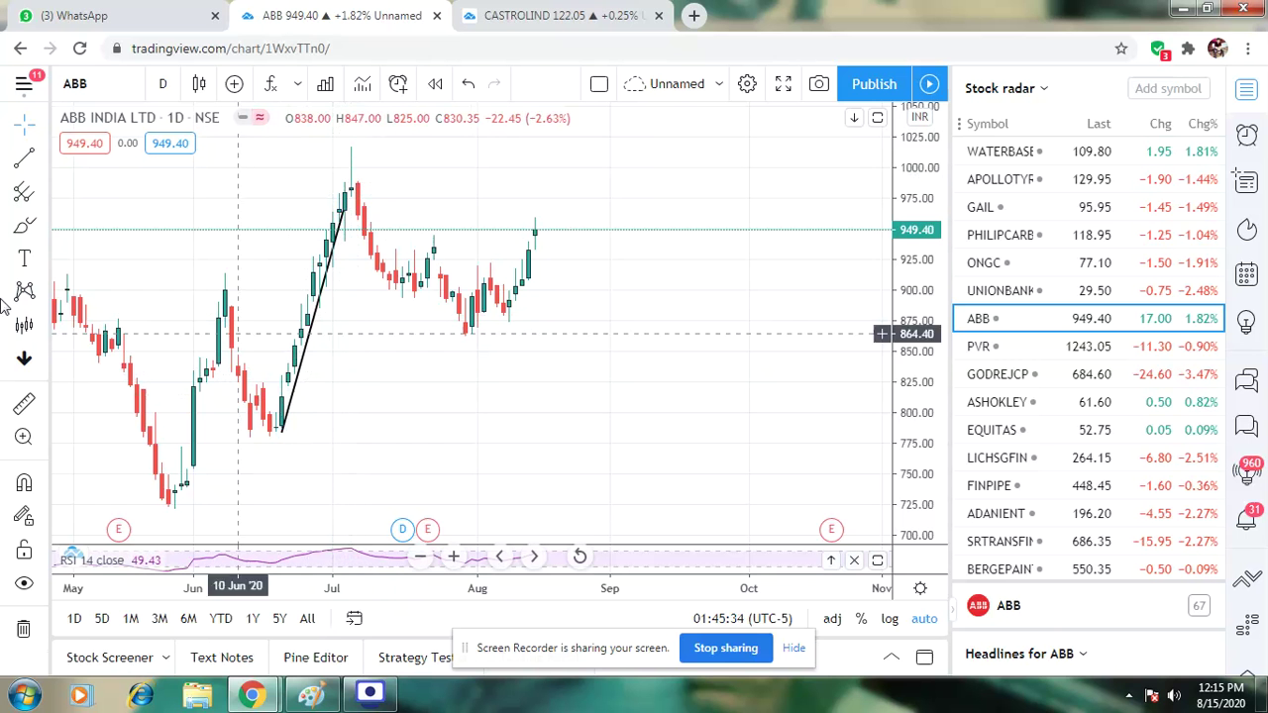
# Draw ABB level lines near 898 from the early-June high and near 785 from the June low
pyautogui.click(24, 159)
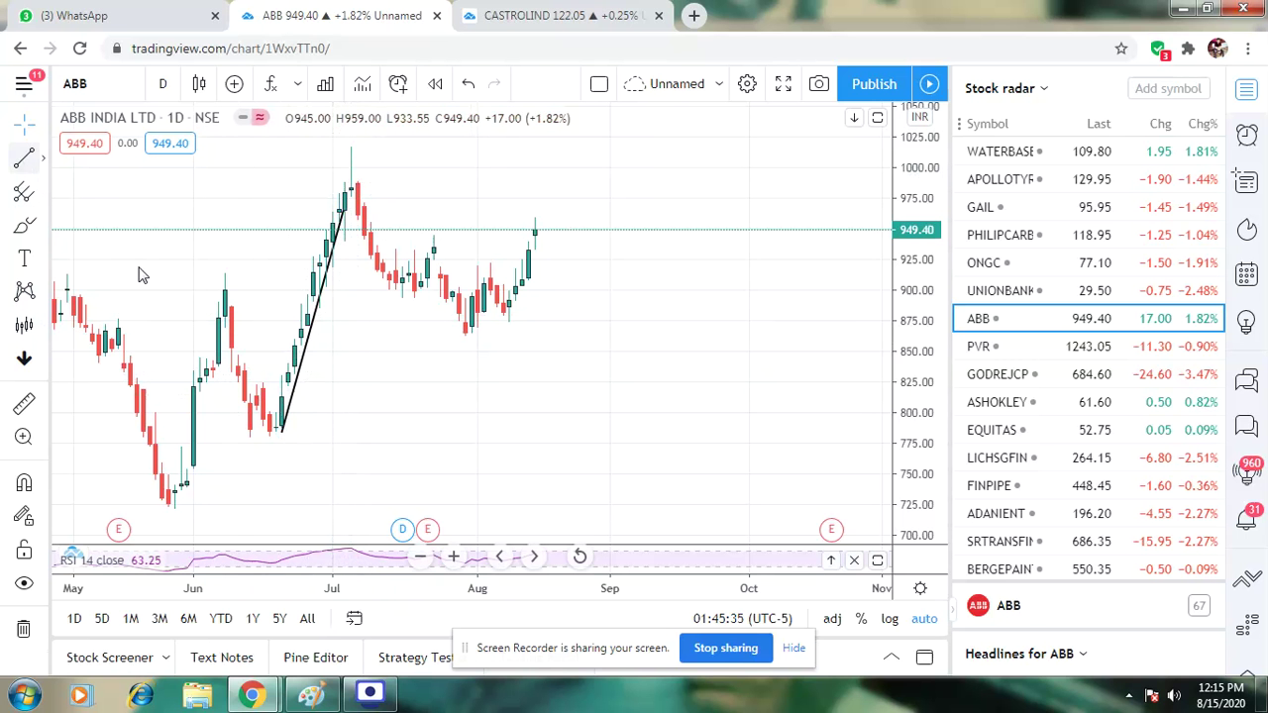
pyautogui.click(218, 293)
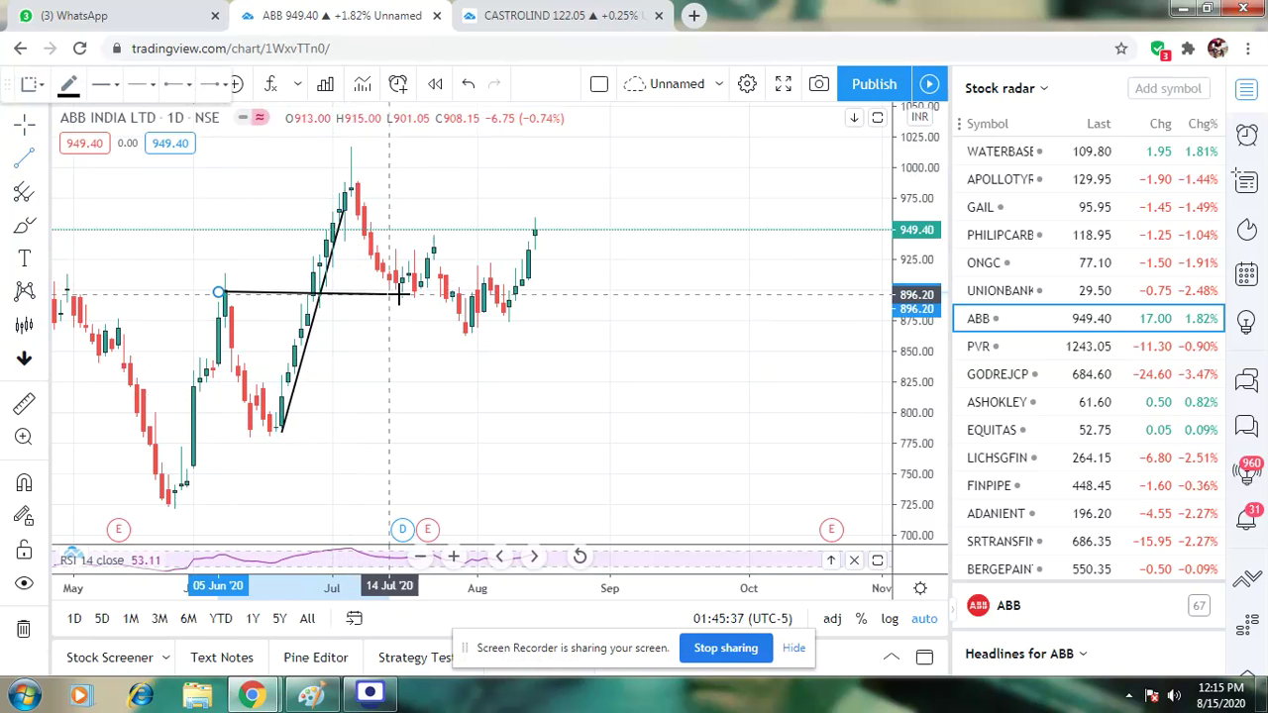
pyautogui.click(438, 292)
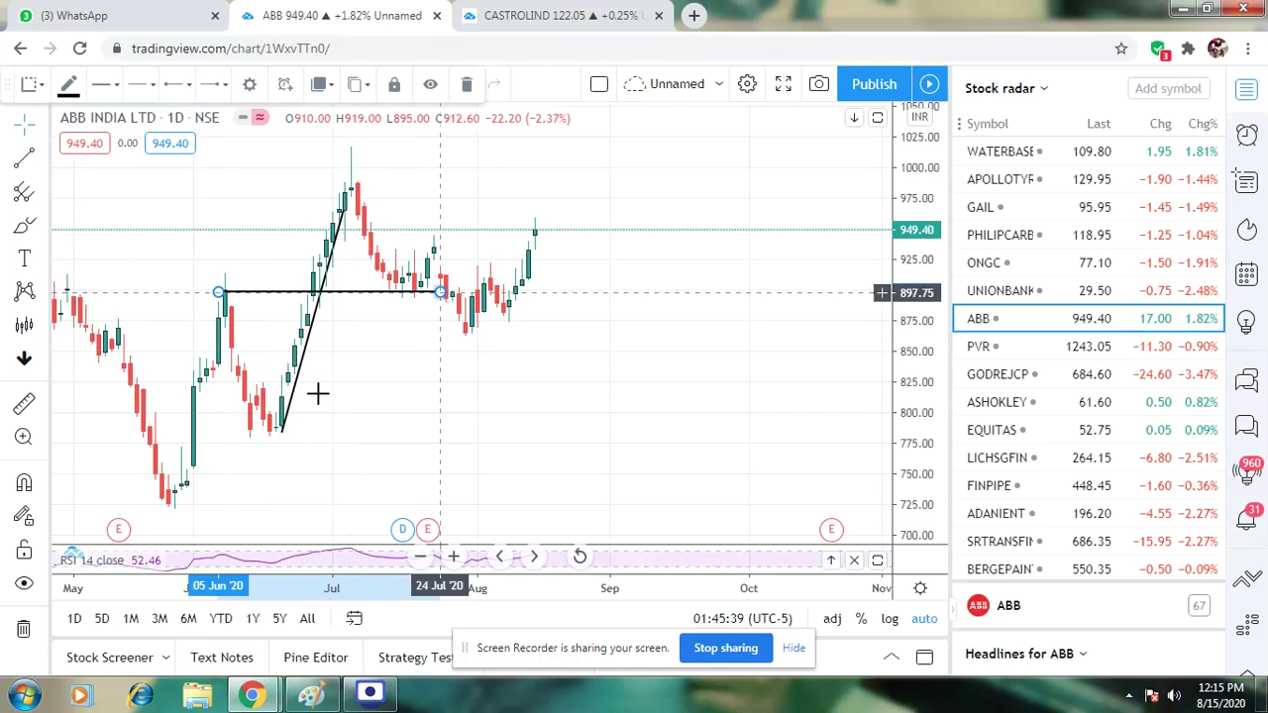
pyautogui.click(24, 158)
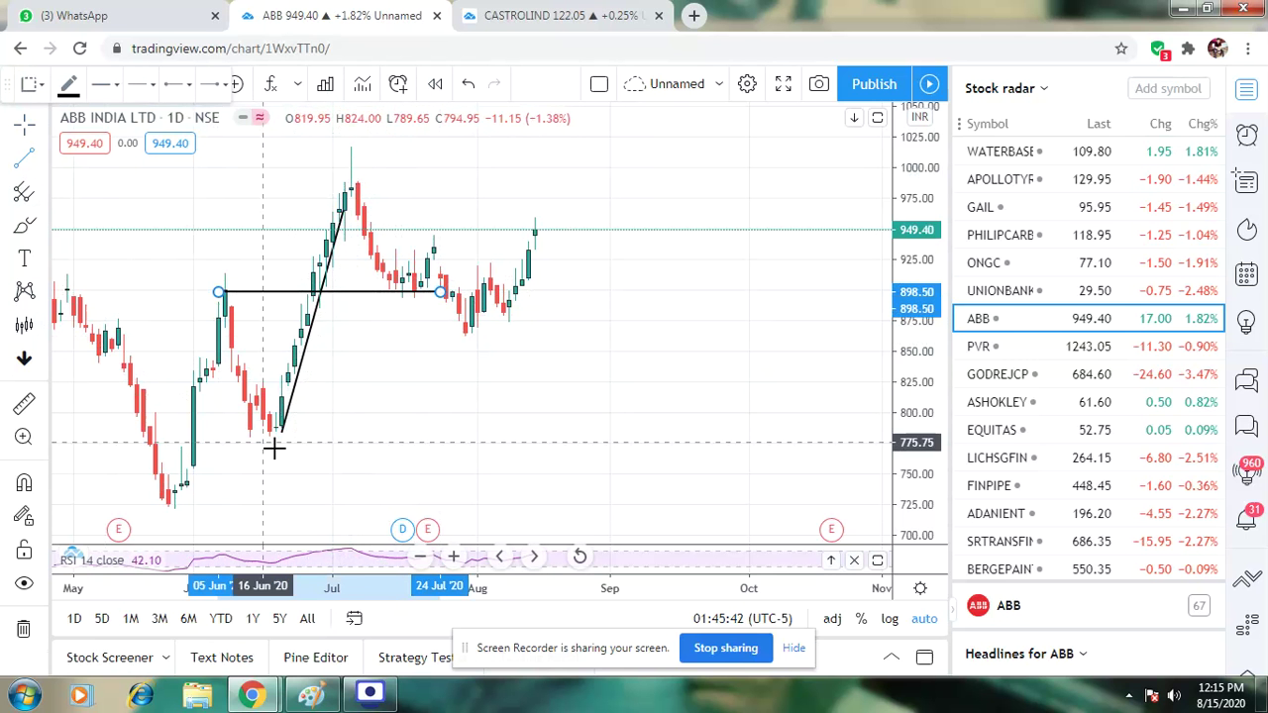
pyautogui.click(231, 434)
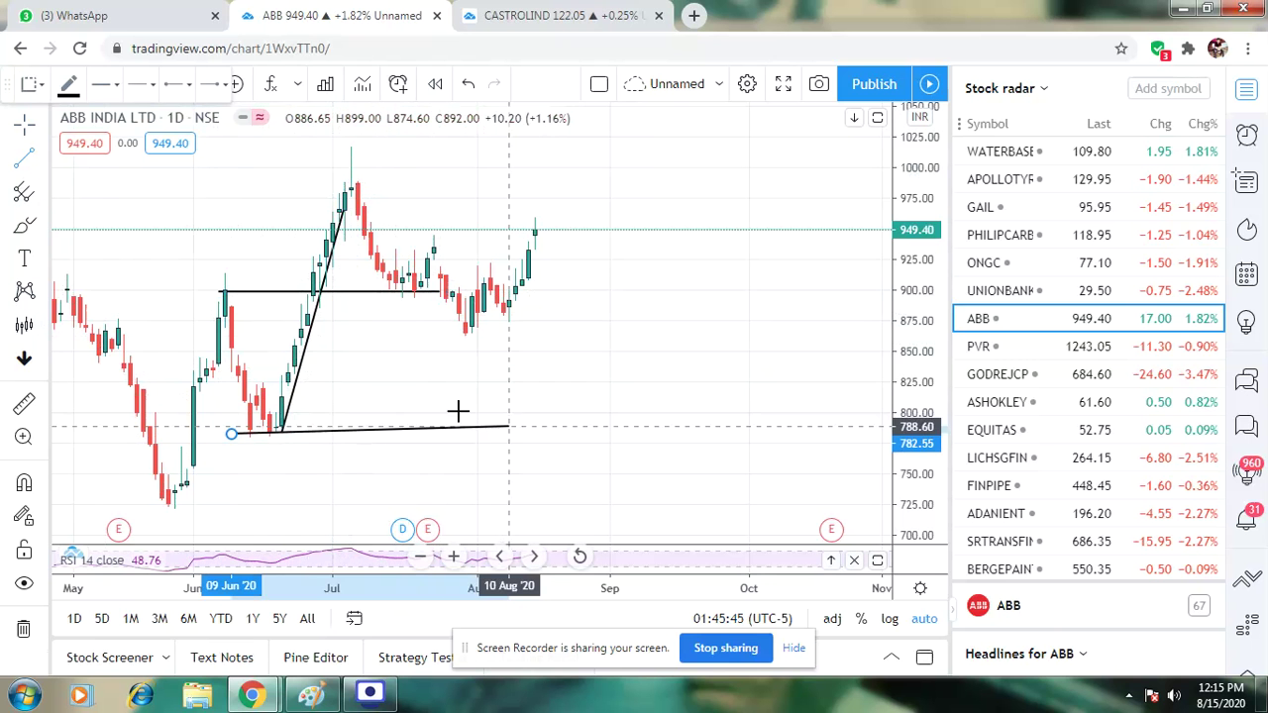
pyautogui.click(508, 426)
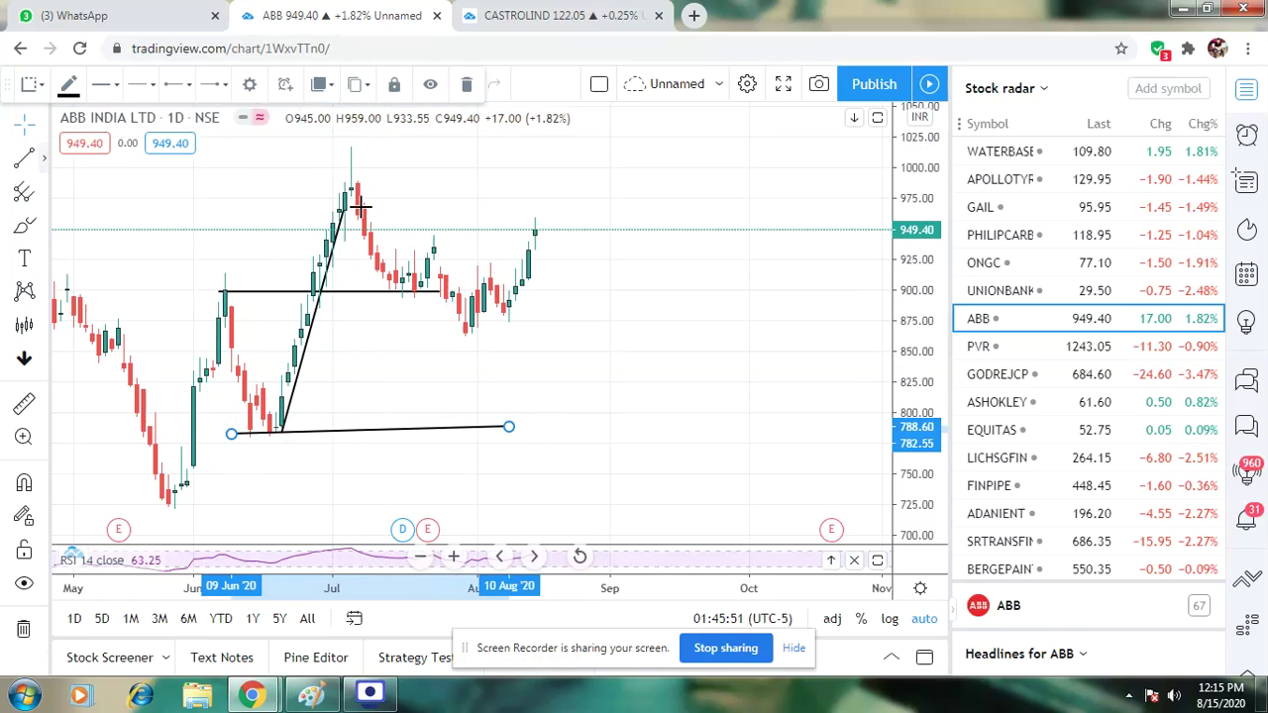
# Add ABB levels near 988 at the July peak and 962 just below, and lengthen the 898 line rightward
pyautogui.click(288, 187)
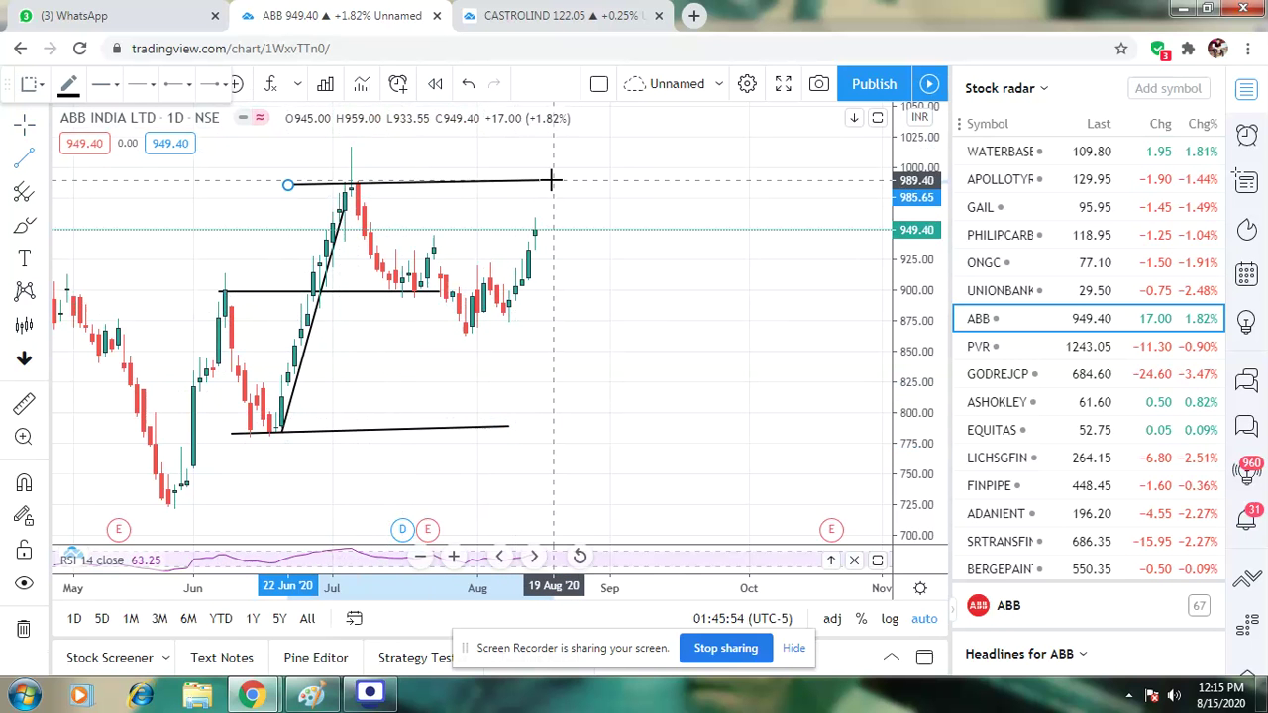
pyautogui.click(553, 182)
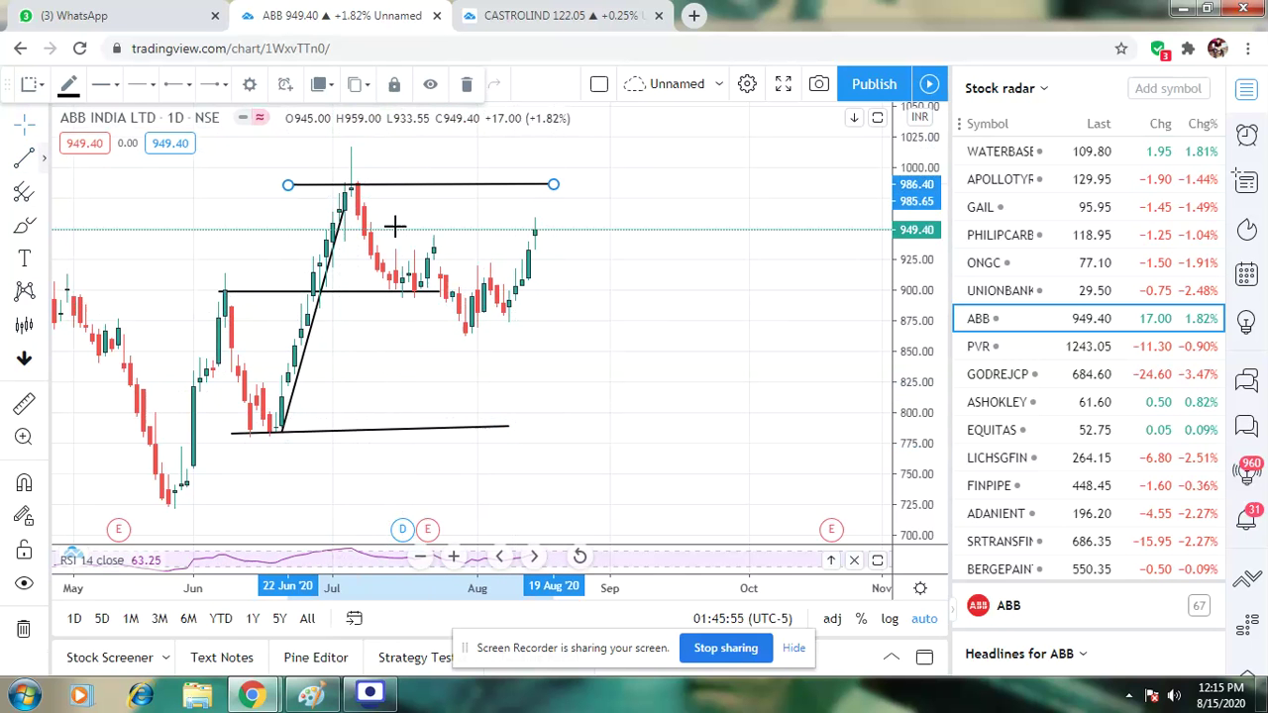
pyautogui.click(338, 214)
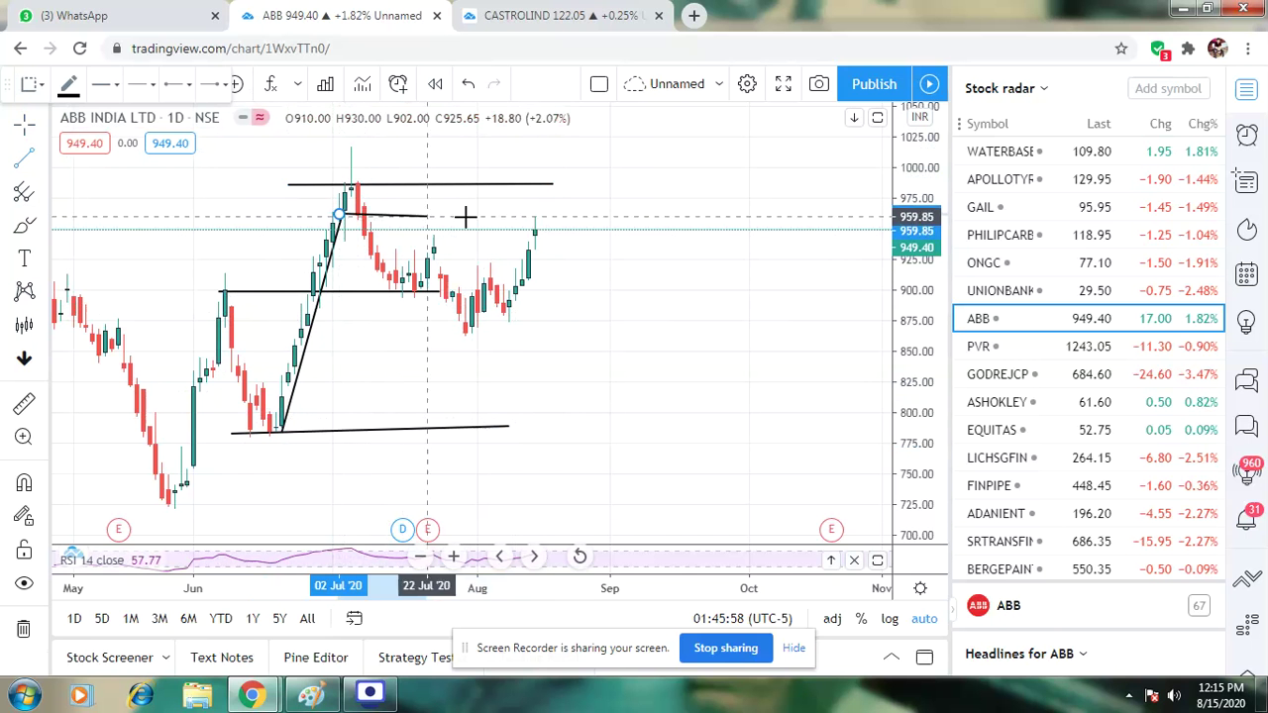
pyautogui.click(540, 213)
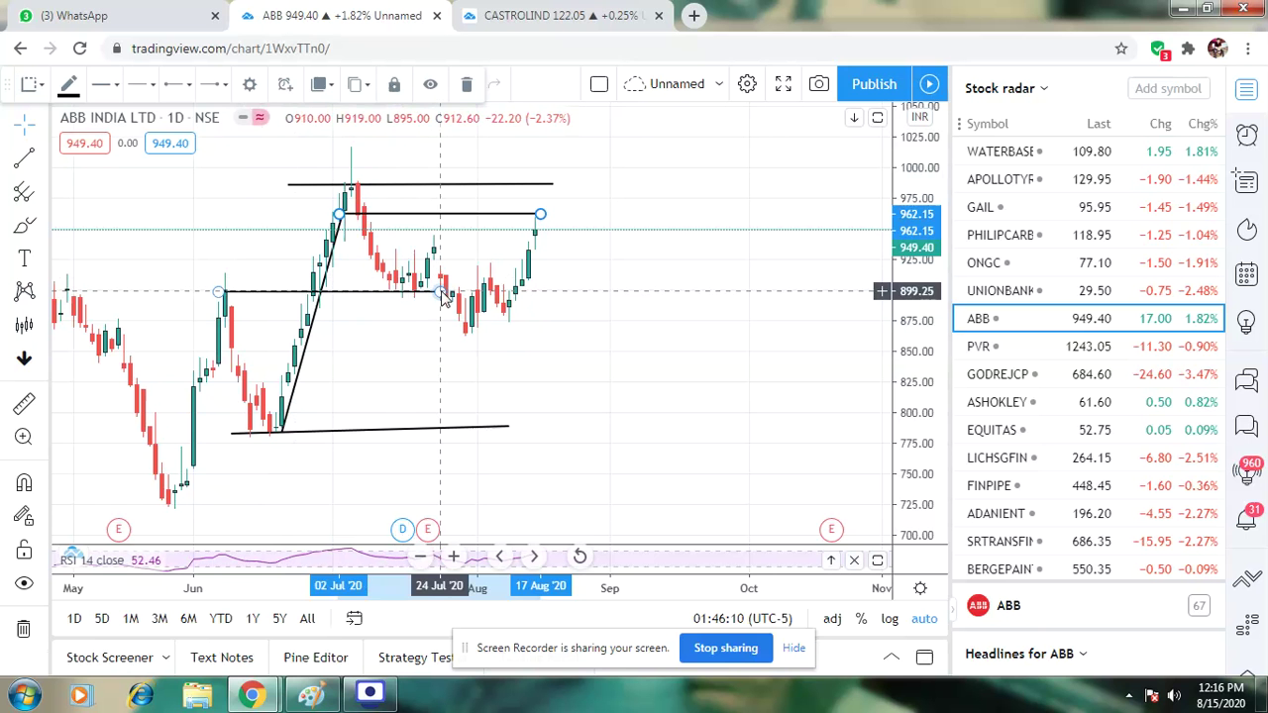
pyautogui.moveTo(446, 297); pyautogui.dragTo(603, 291)
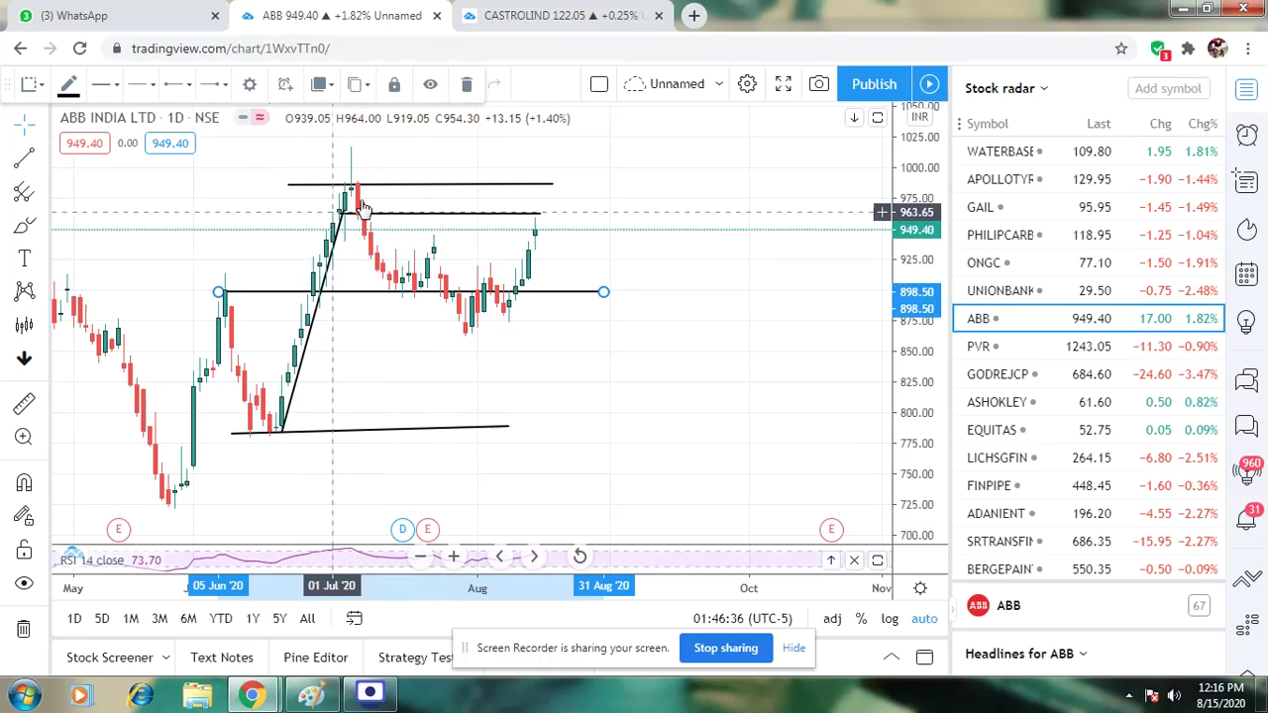
# Select and release the 964 line, then draw a level near 916 from the 08 Jun high to late August
pyautogui.click(477, 216)
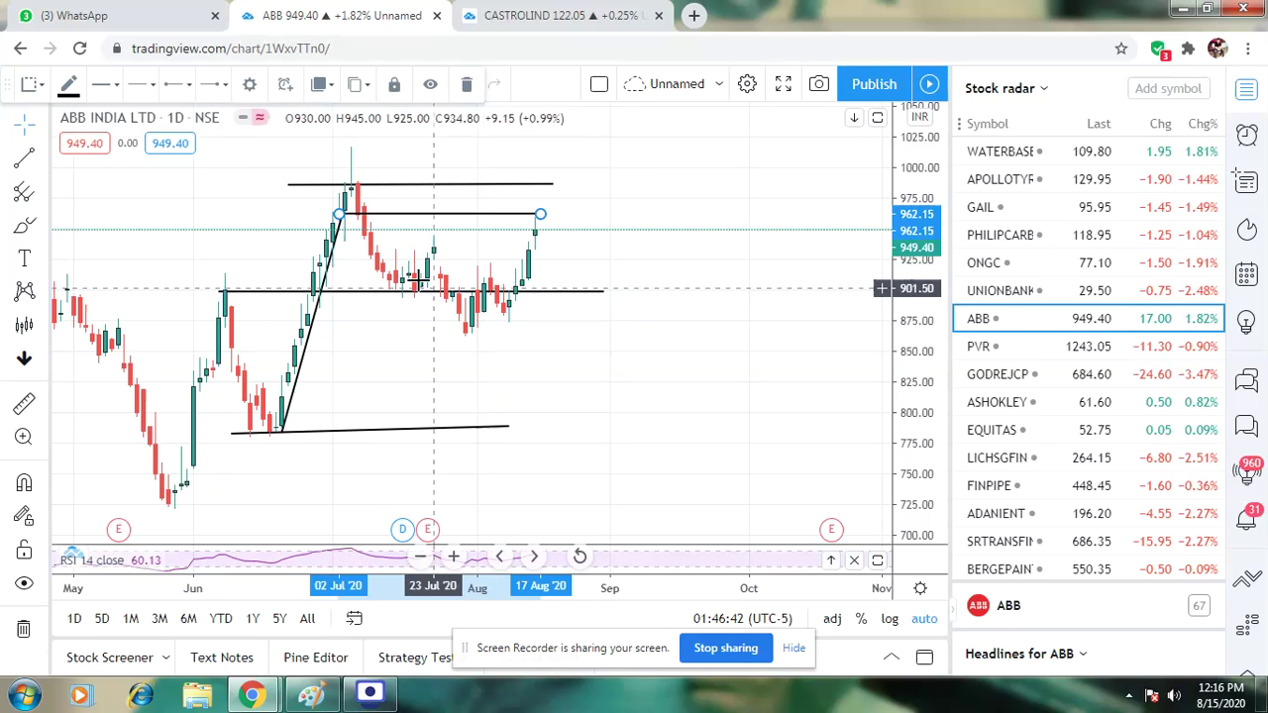
pyautogui.click(295, 247)
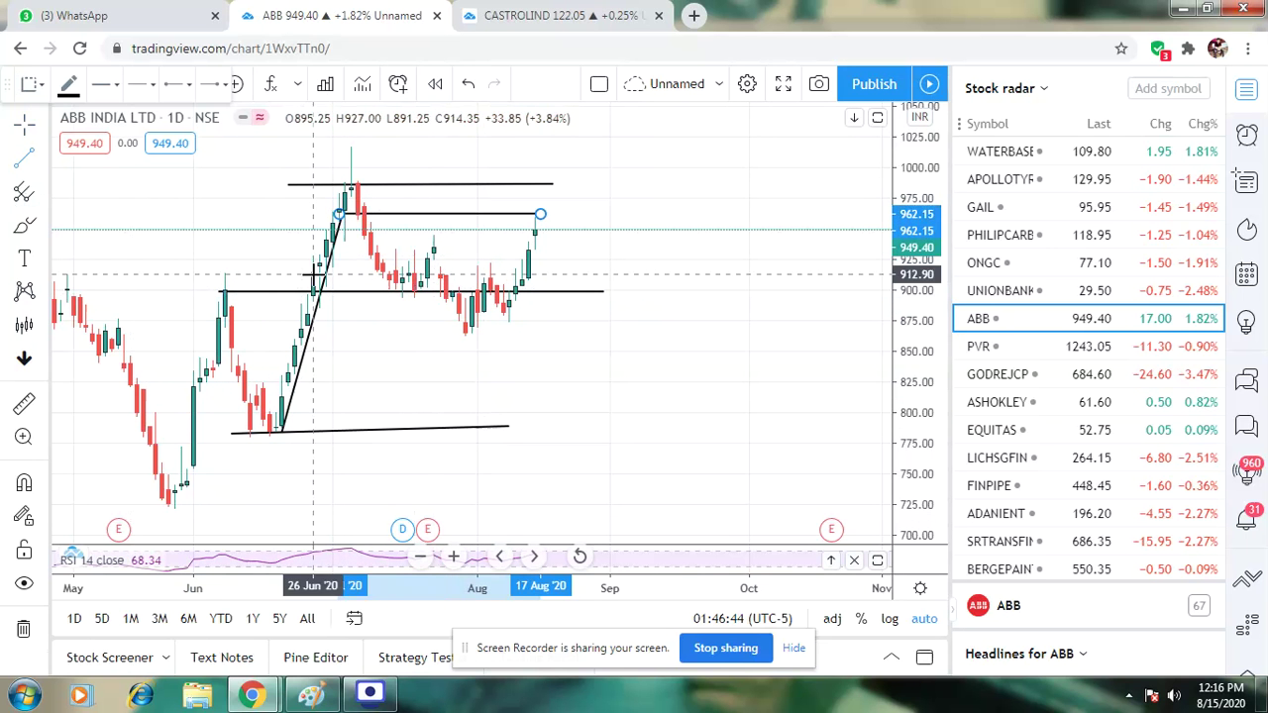
pyautogui.click(226, 274)
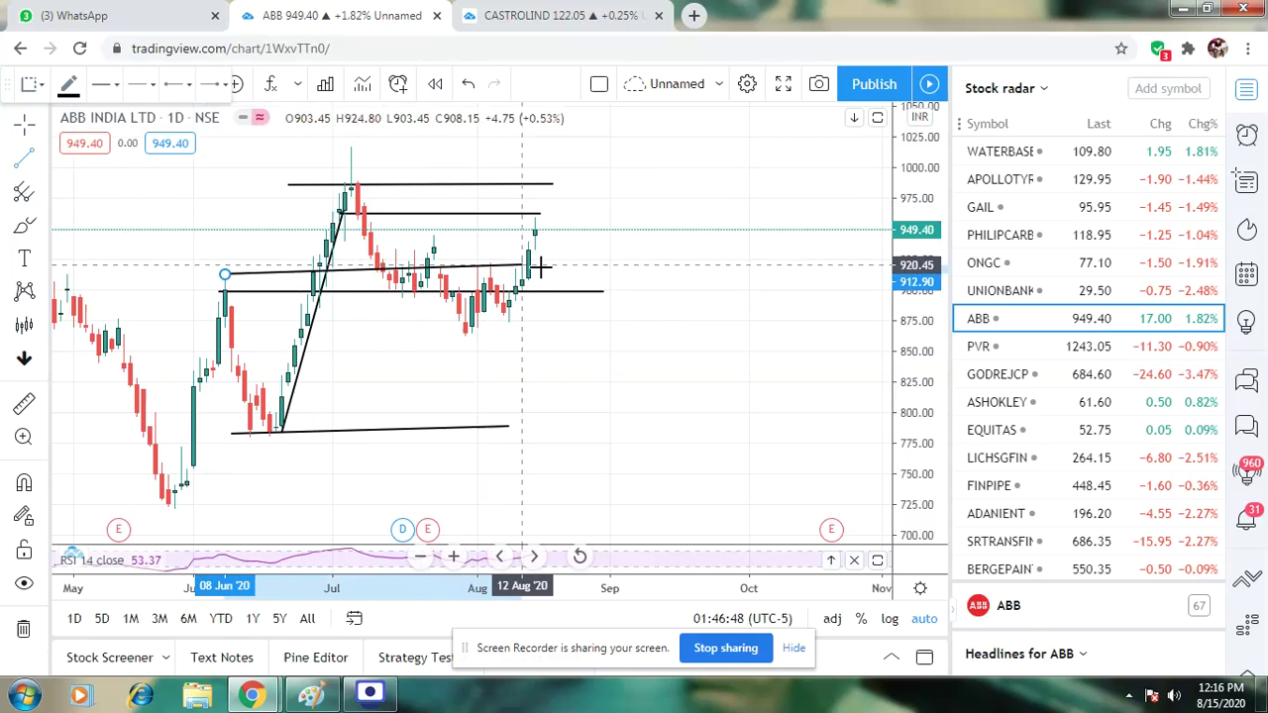
pyautogui.click(579, 269)
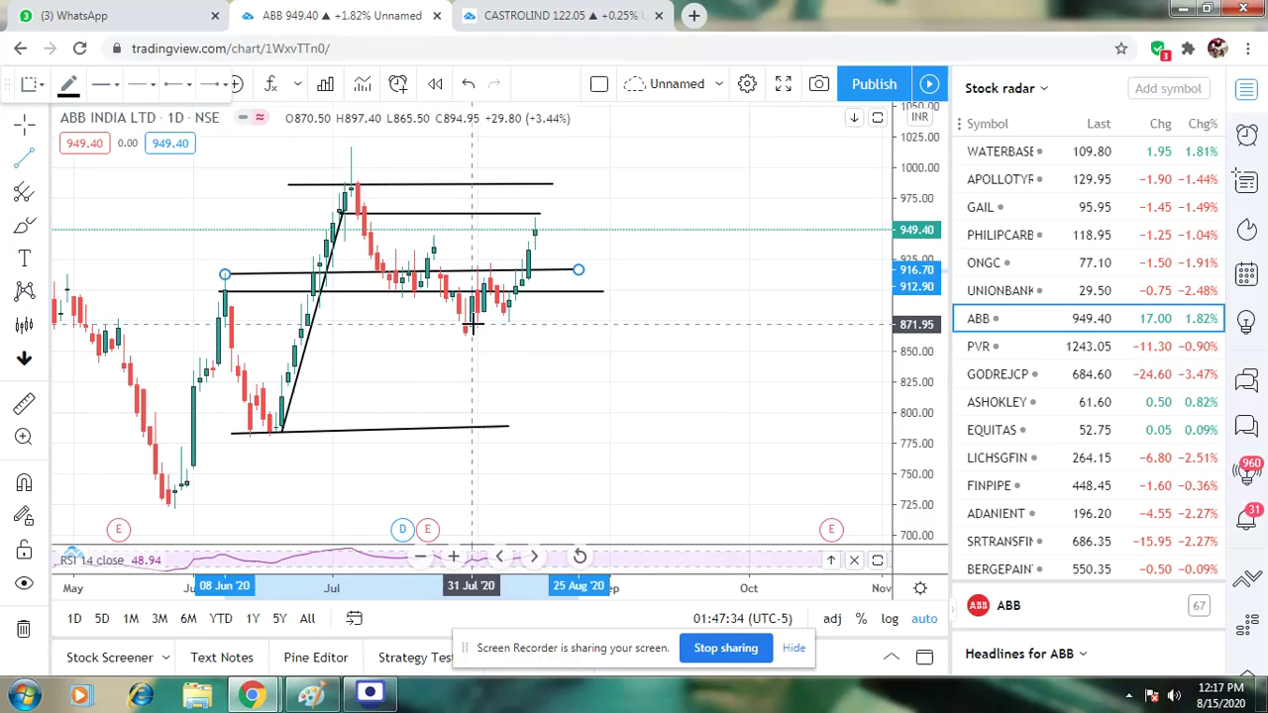
# Add short ABB levels near 864 from 29 Jul and 875 from 10 Aug, then select and release the 898 line
pyautogui.moveTo(458, 334); pyautogui.dragTo(672, 335)
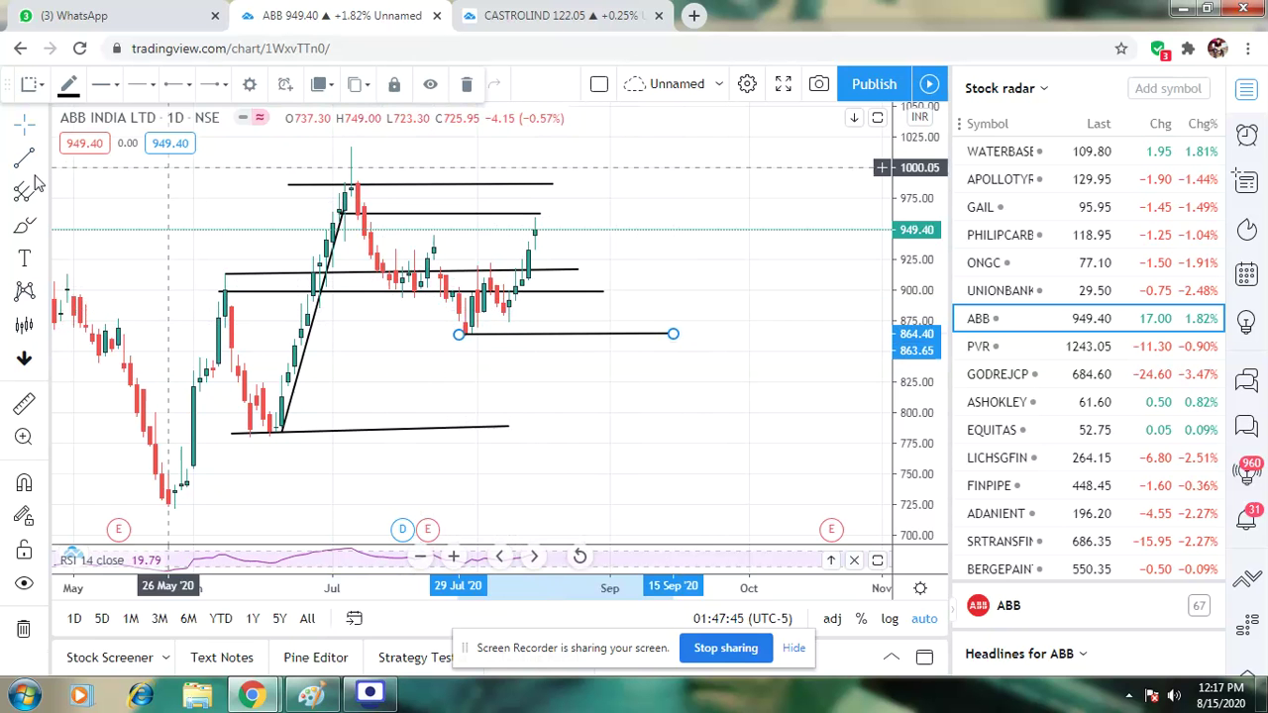
pyautogui.click(528, 319)
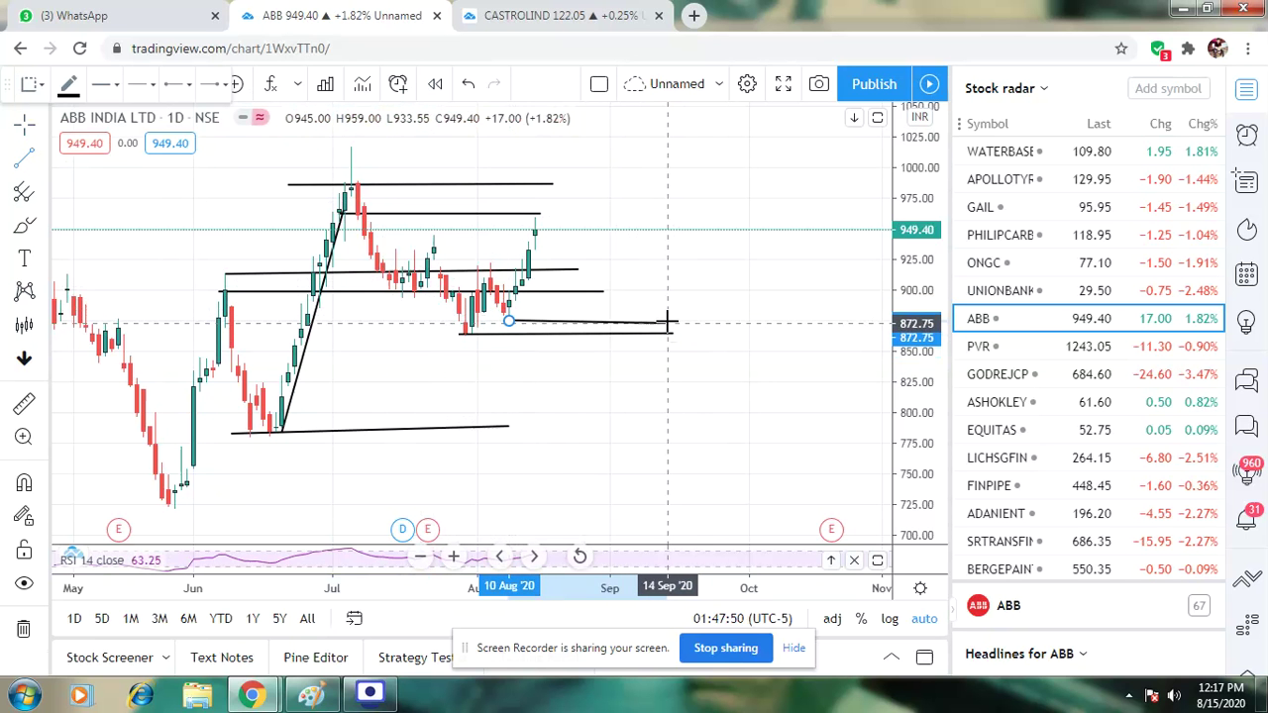
pyautogui.click(668, 320)
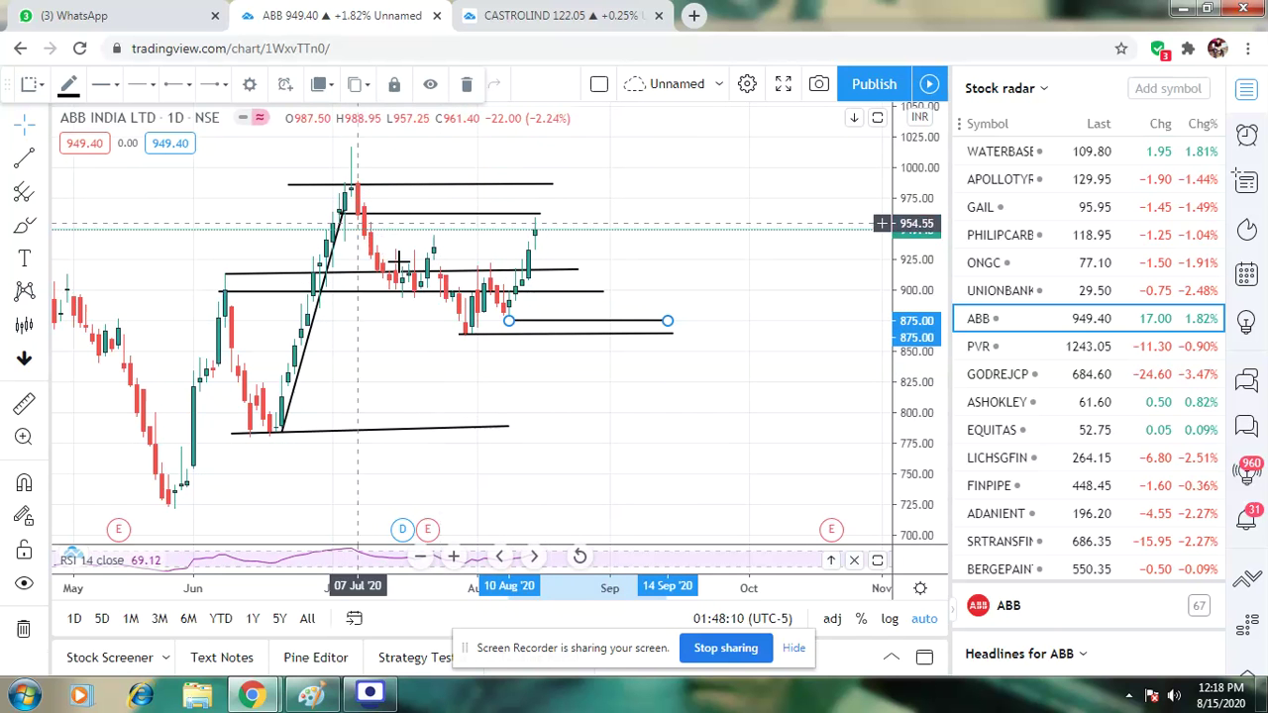
pyautogui.click(527, 291)
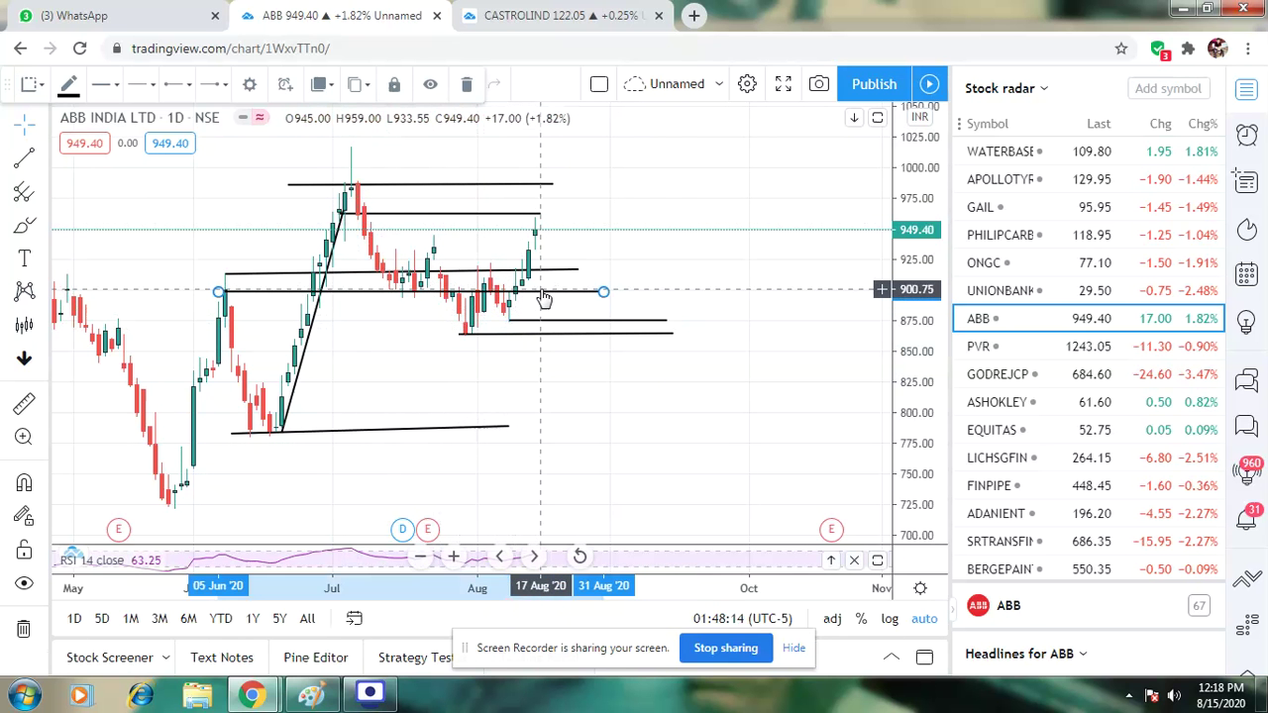
pyautogui.click(656, 292)
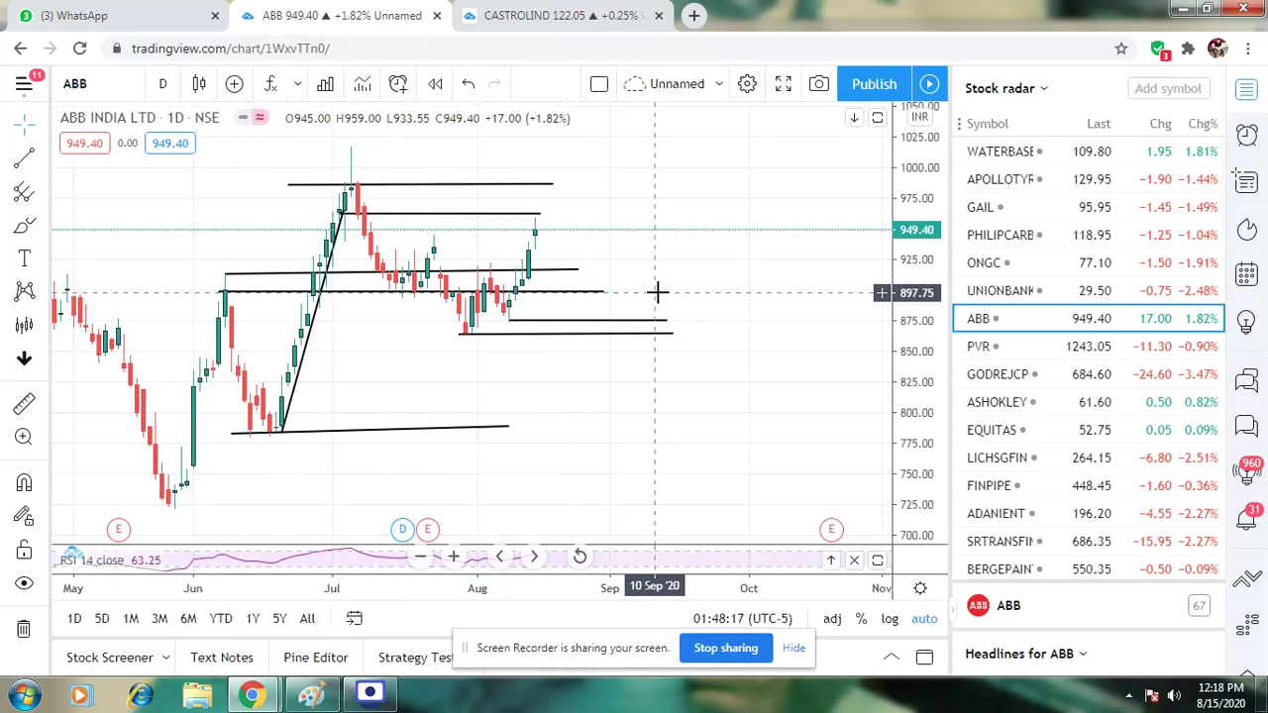
# Stretch the ABB level line near 962 further to the right
pyautogui.click(540, 213)
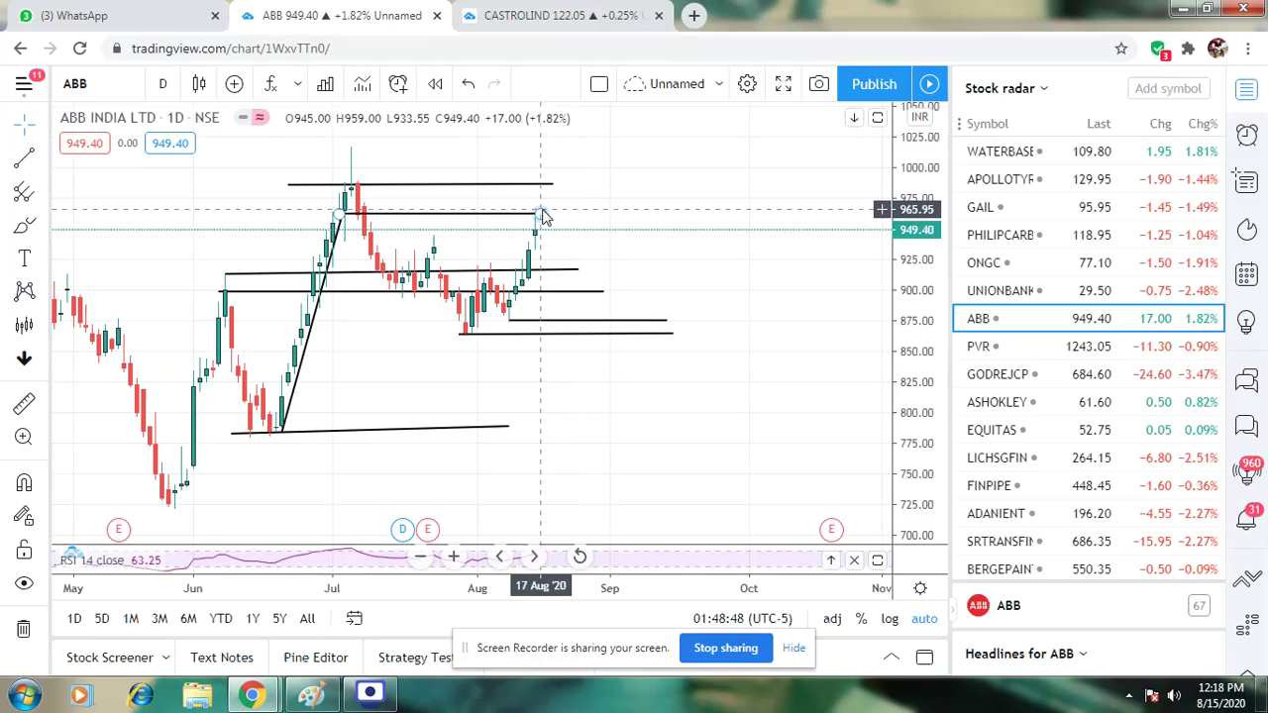
pyautogui.moveTo(540, 213); pyautogui.dragTo(603, 214)
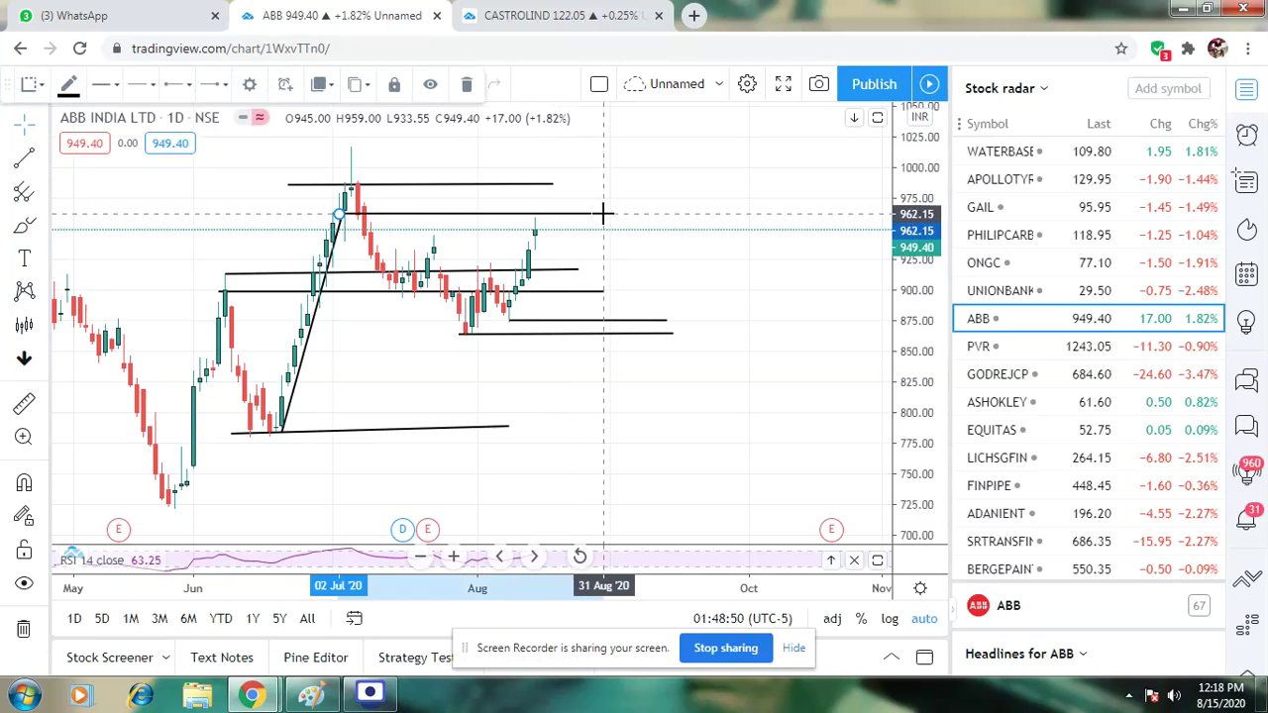
pyautogui.click(687, 257)
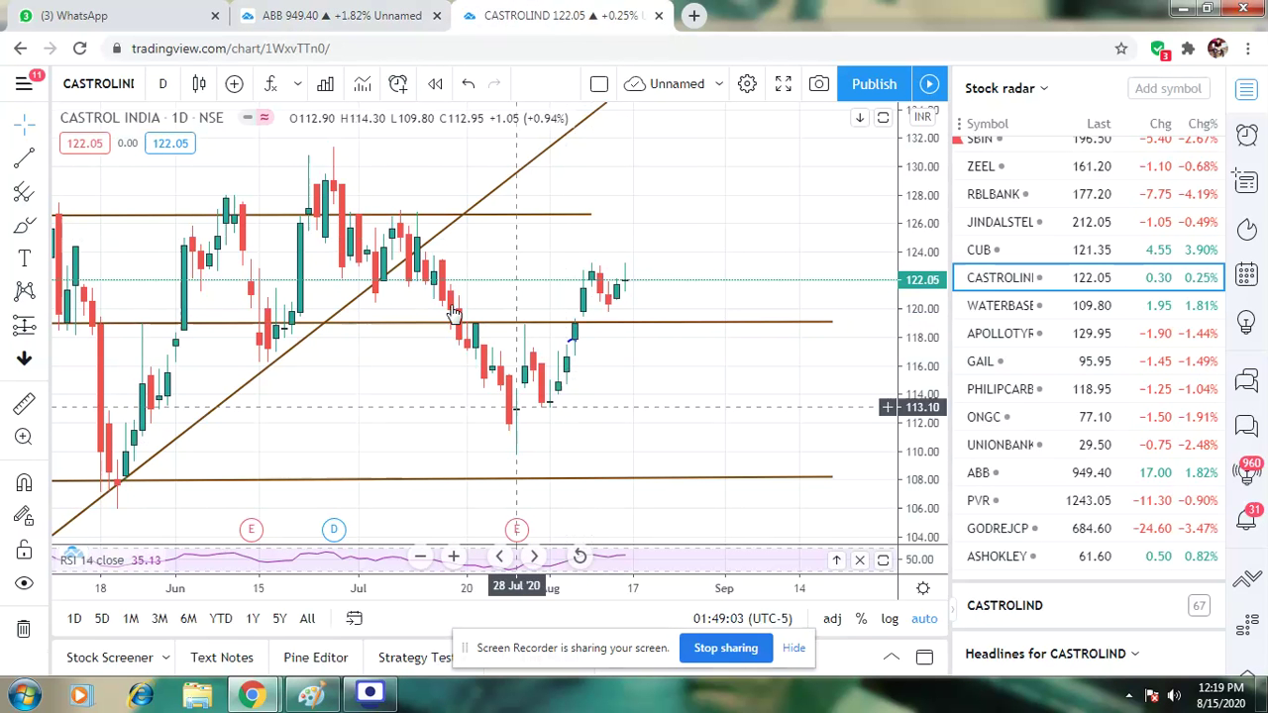
# Draw a Castrol India downtrend line from 09 Jul at 123.35 to the 27 Jul low at 111.35
pyautogui.click(24, 164)
pyautogui.click(407, 260)
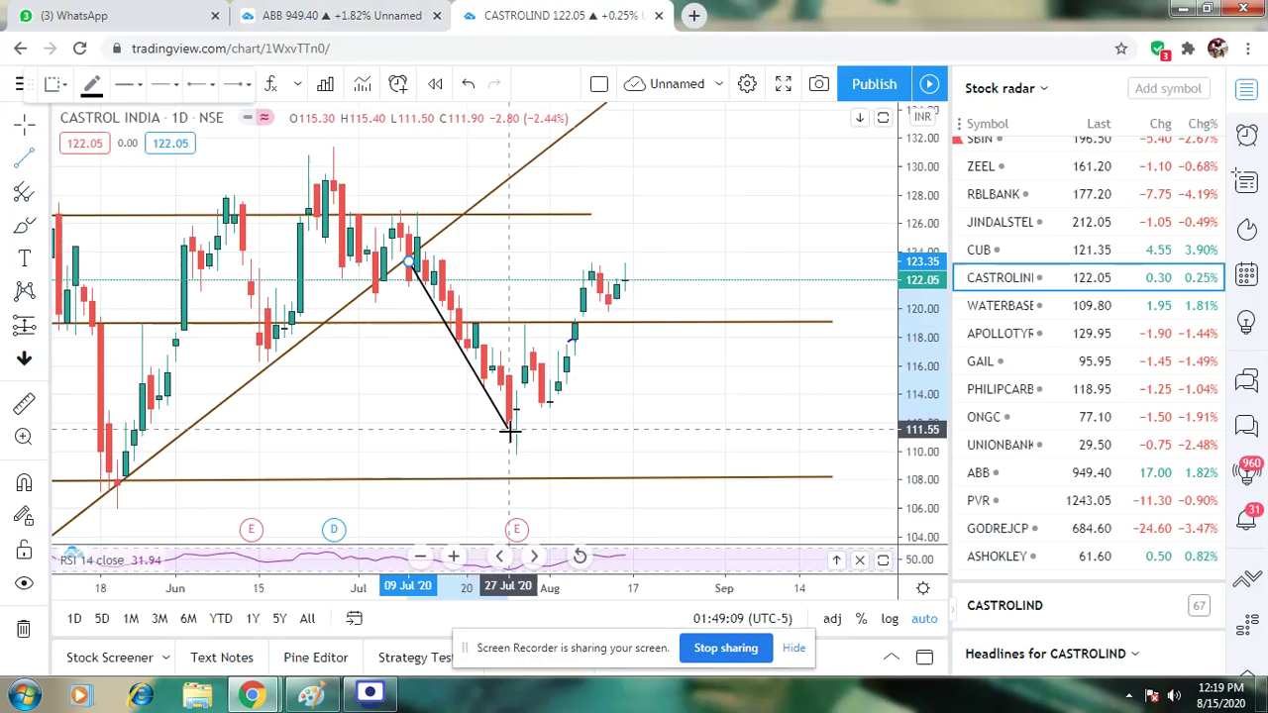
pyautogui.click(530, 458)
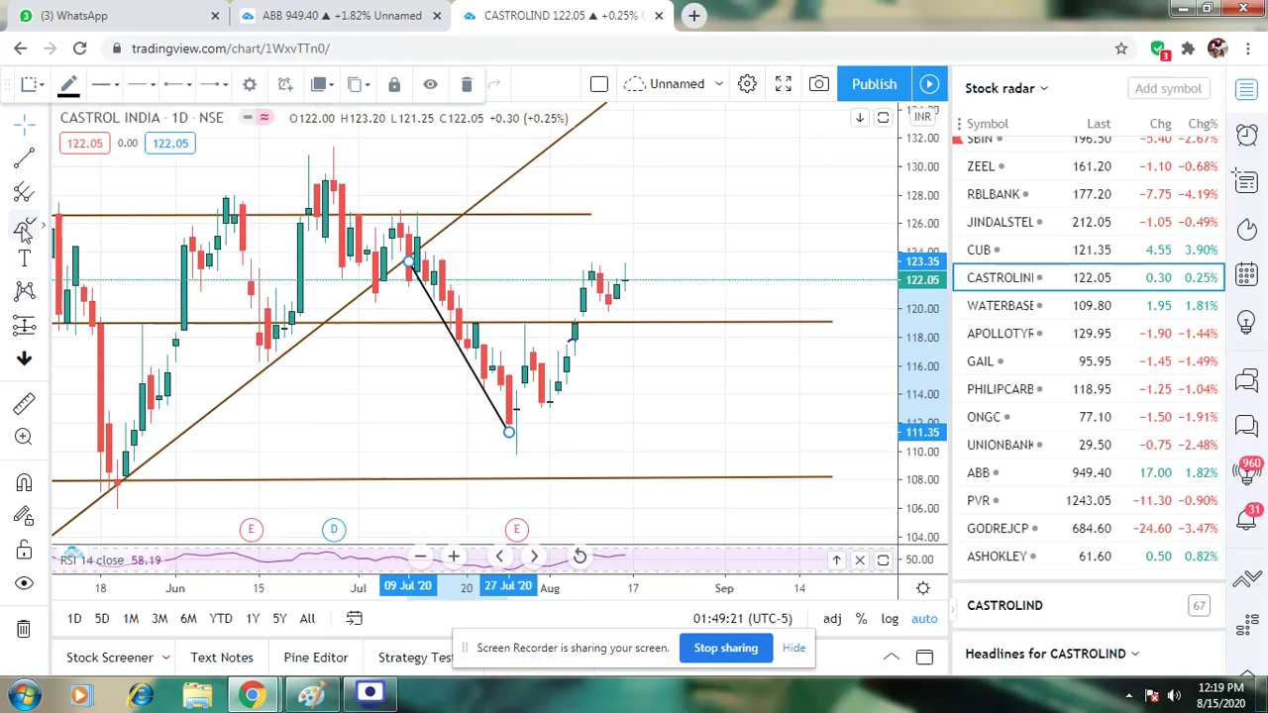
# Draw a horizontal level near 129 from the late-June high to the right
pyautogui.click(337, 178)
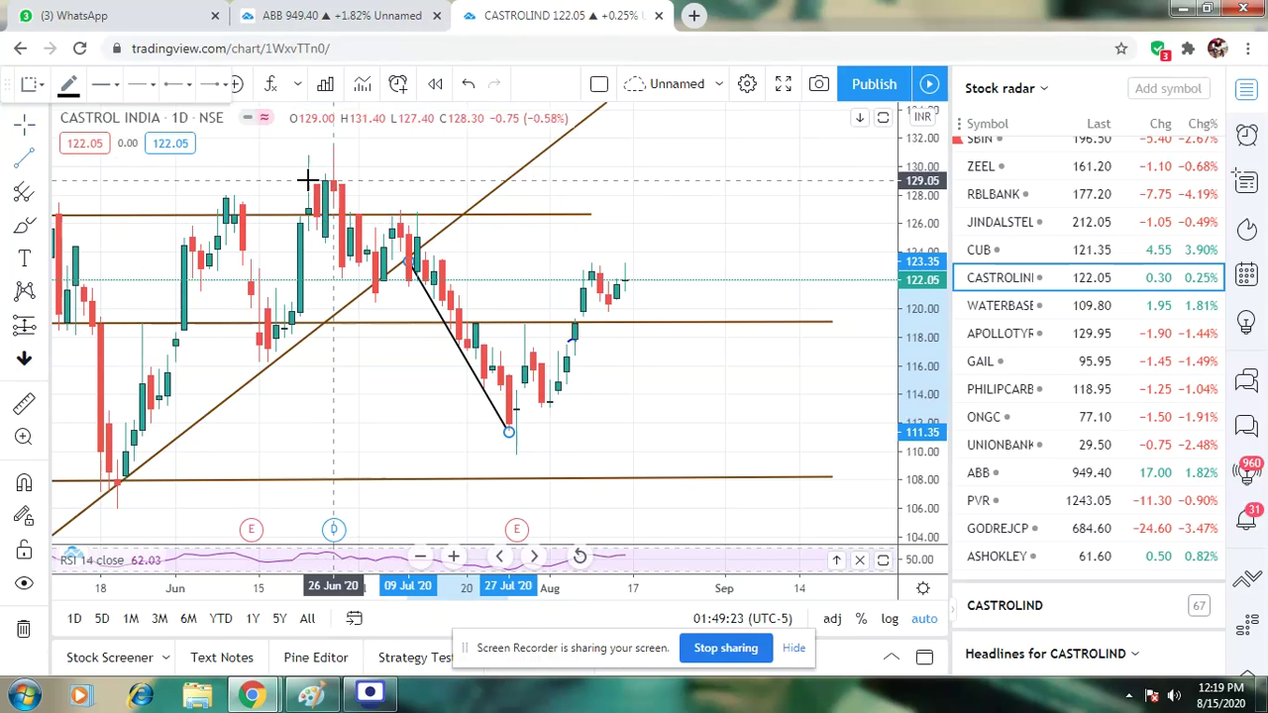
pyautogui.click(309, 179)
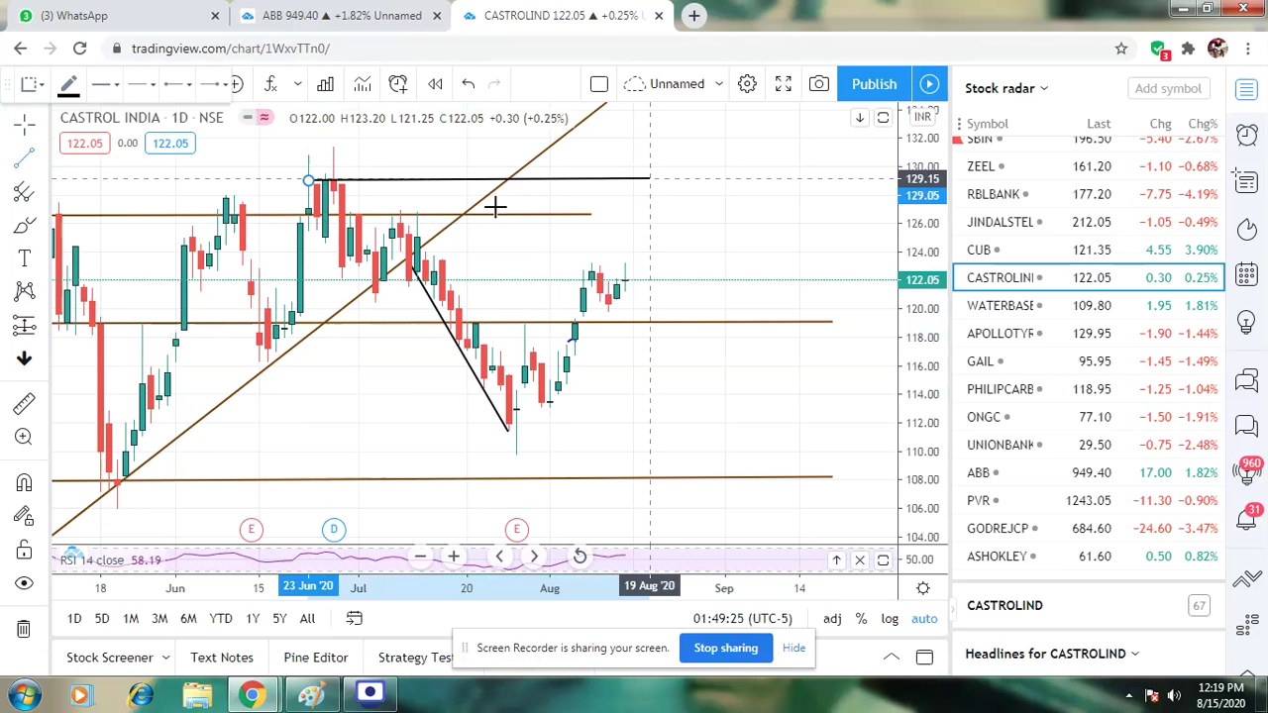
pyautogui.click(650, 177)
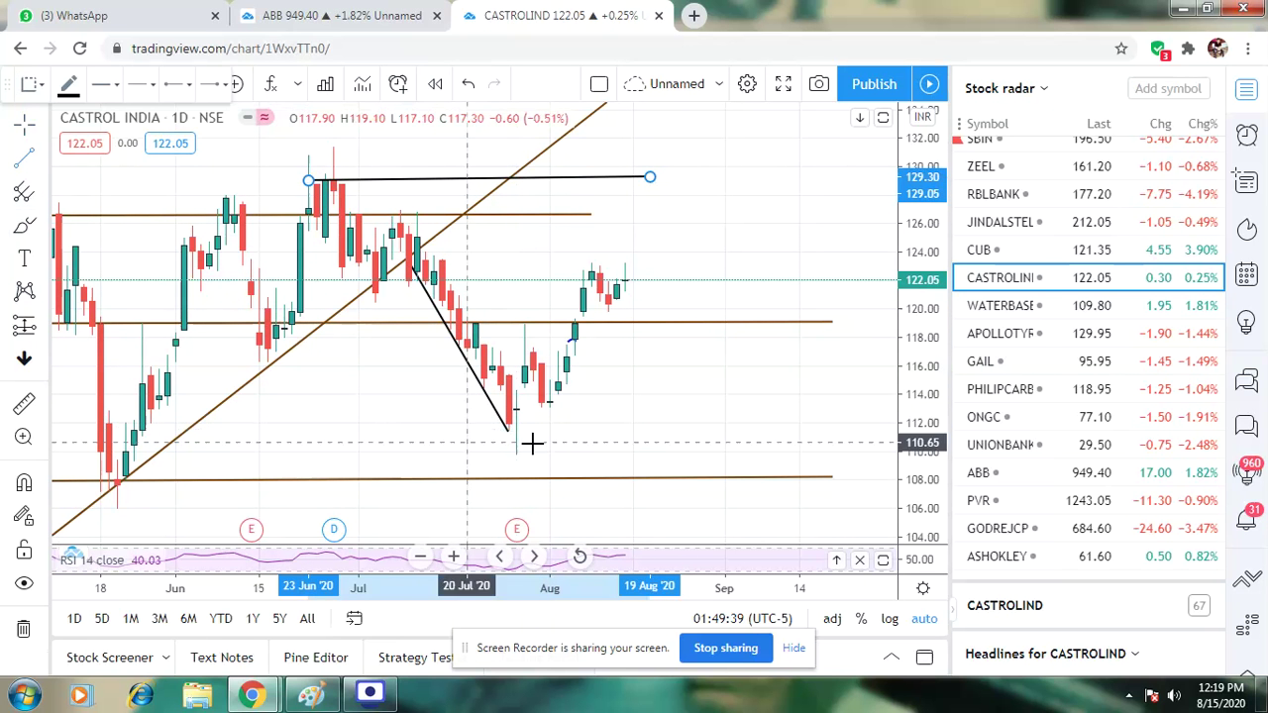
# Mark levels from the 27 Jul low and at 117.50 from 22 Jul, then switch to the ABB tab
pyautogui.moveTo(665, 433); pyautogui.dragTo(673, 430)
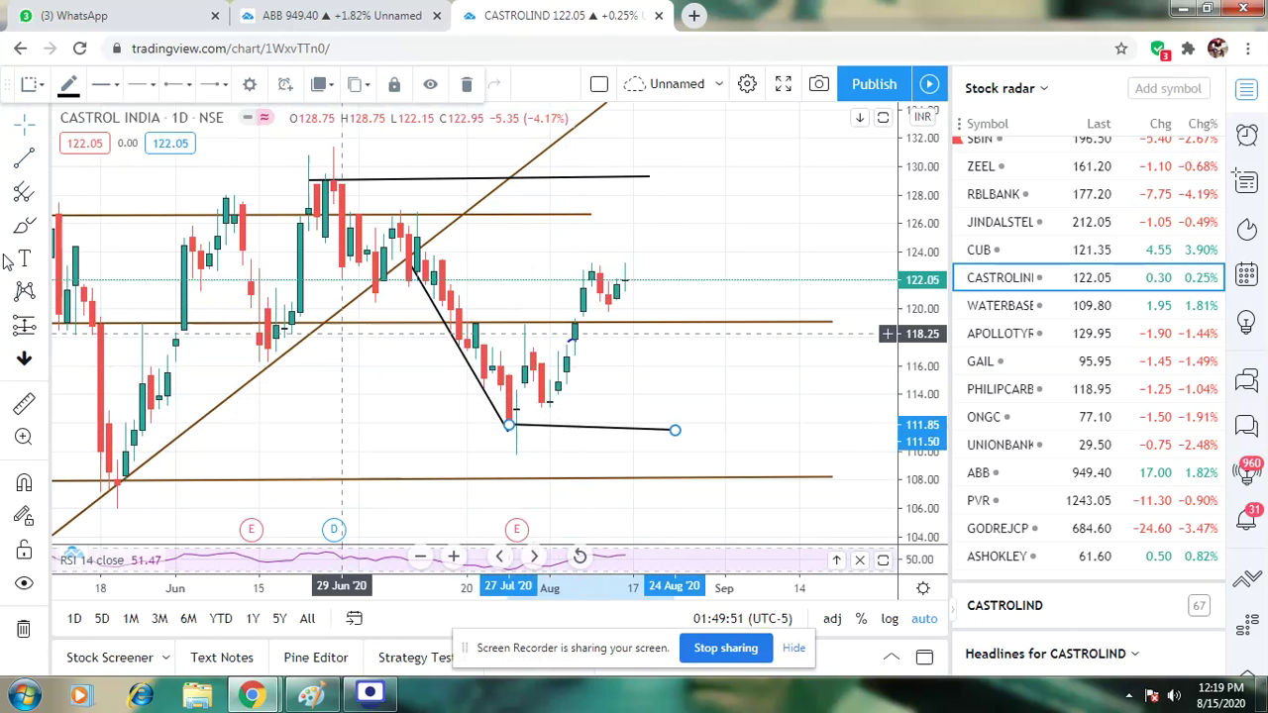
pyautogui.click(21, 165)
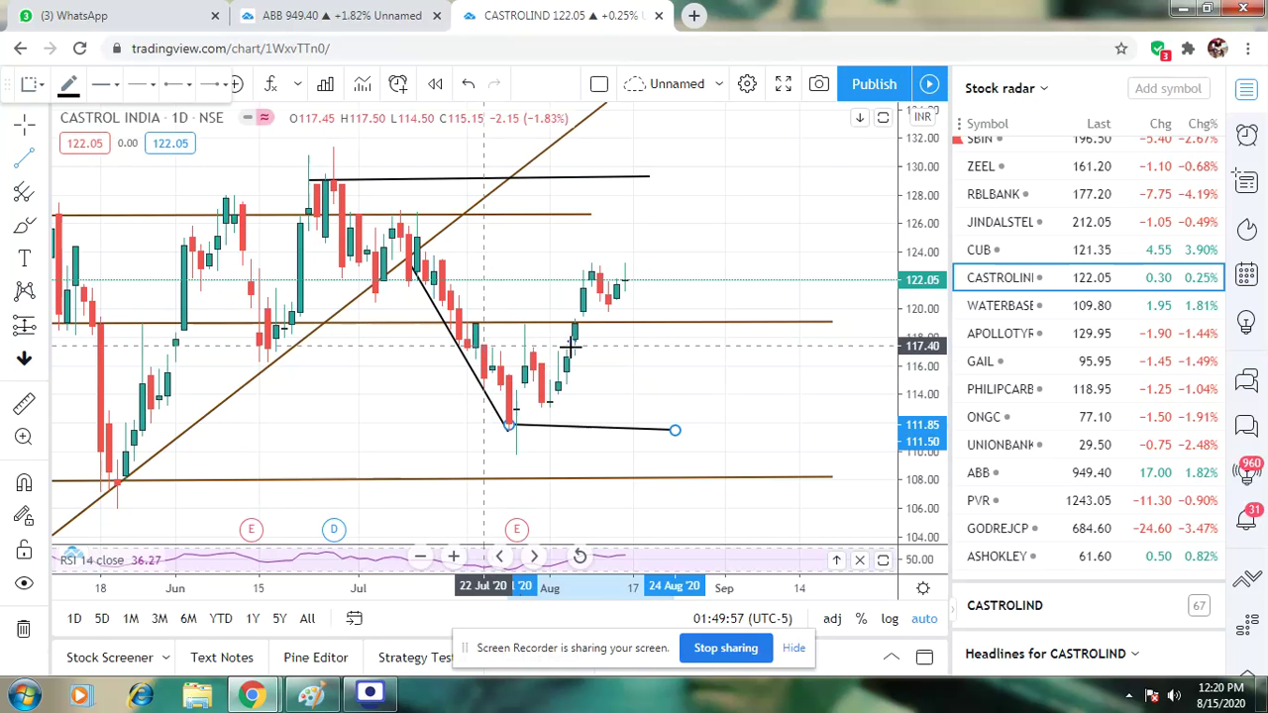
pyautogui.click(639, 345)
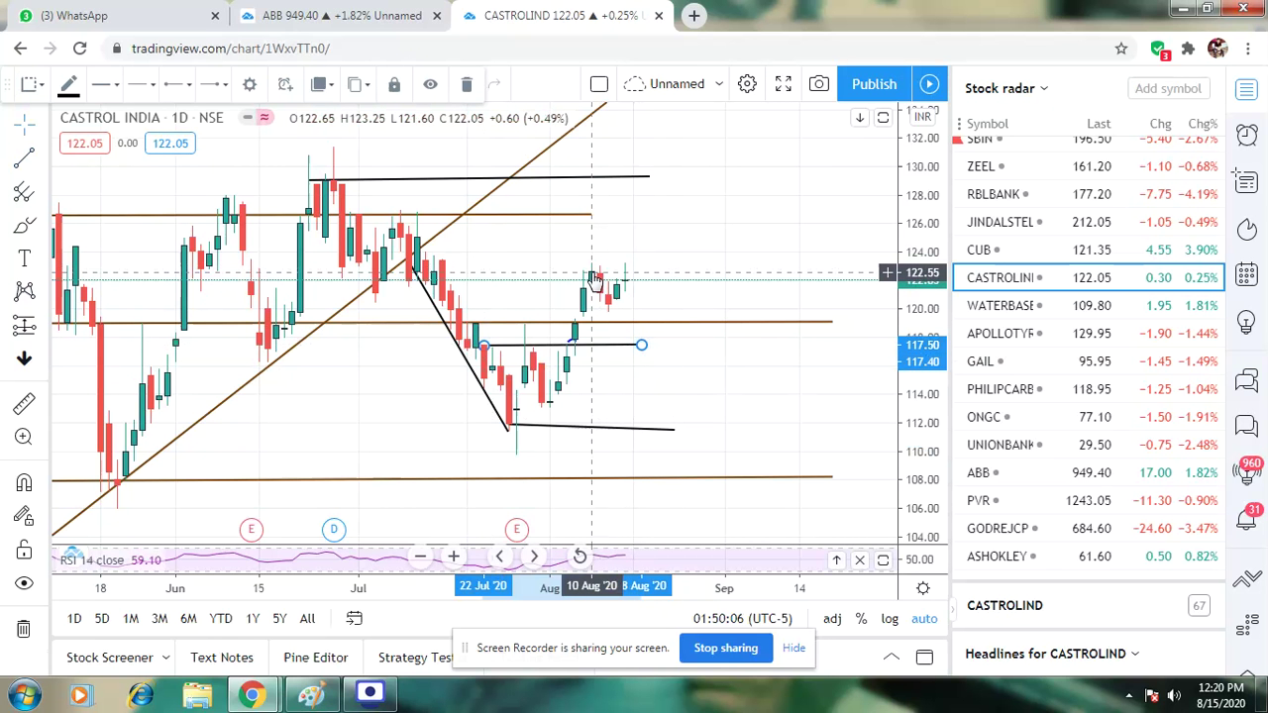
pyautogui.click(24, 226)
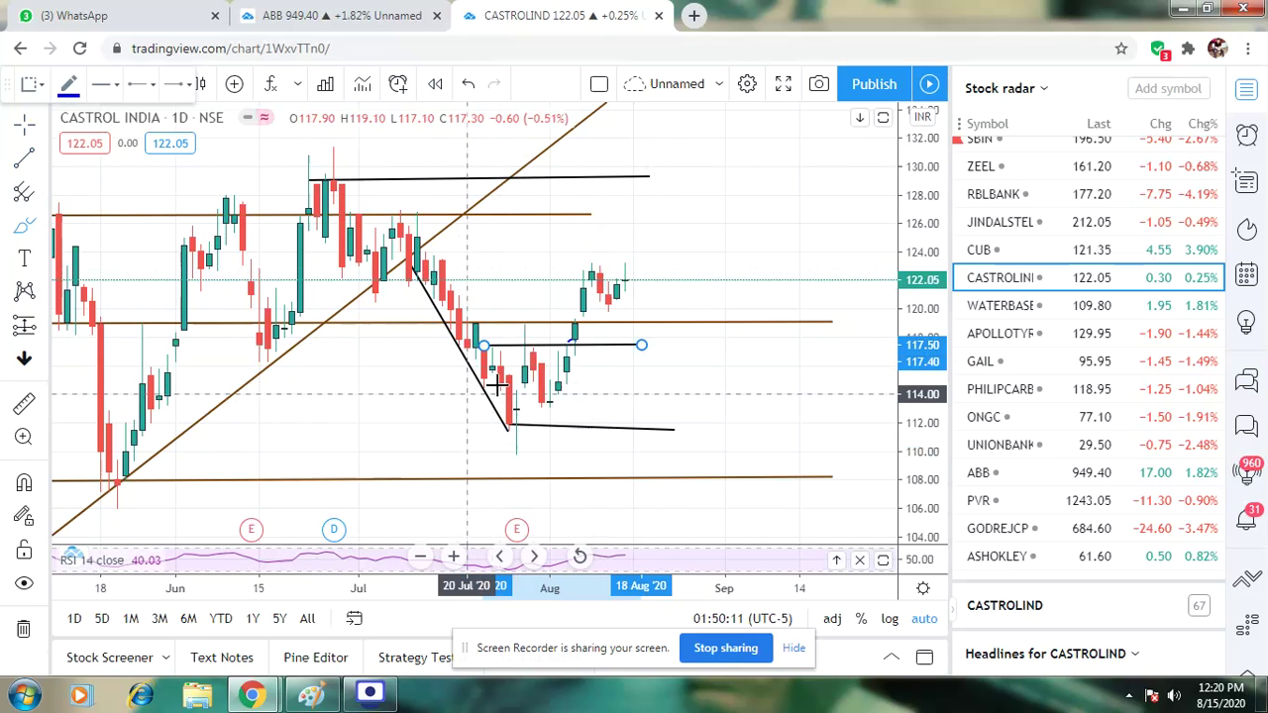
pyautogui.click(349, 10)
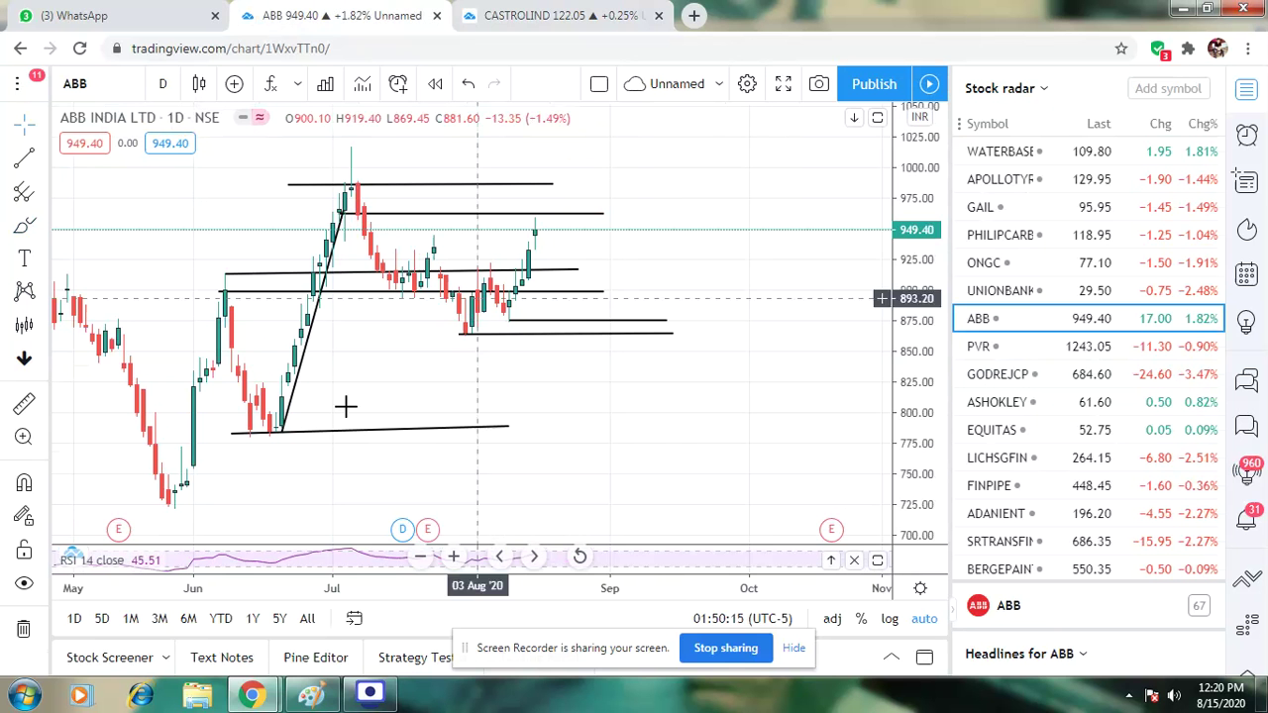